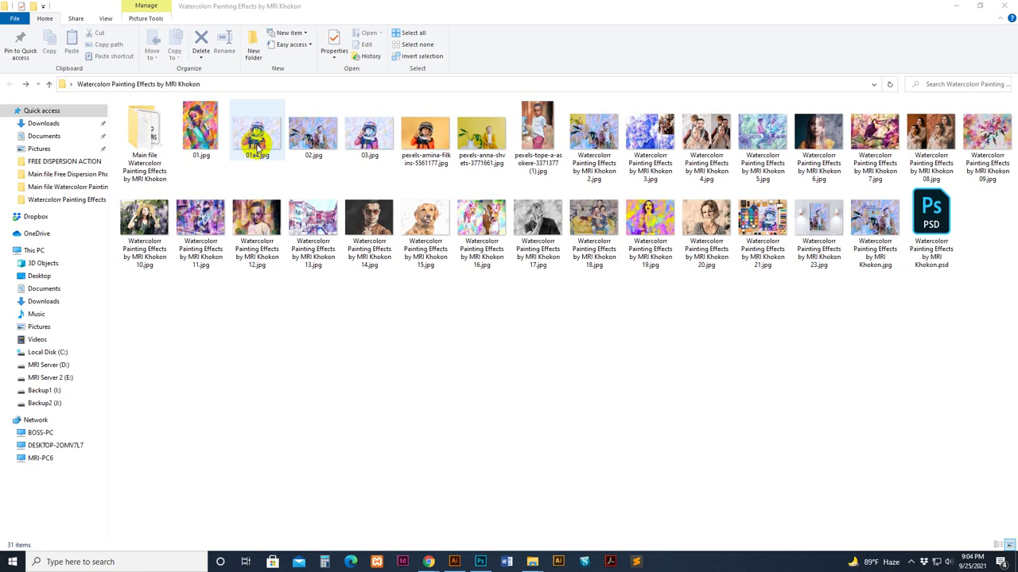
Step: View the painted astronaut image 01a4.jpg and inspect the boy, jacket and plant details of 02.jpg up close
double_click(258, 144)
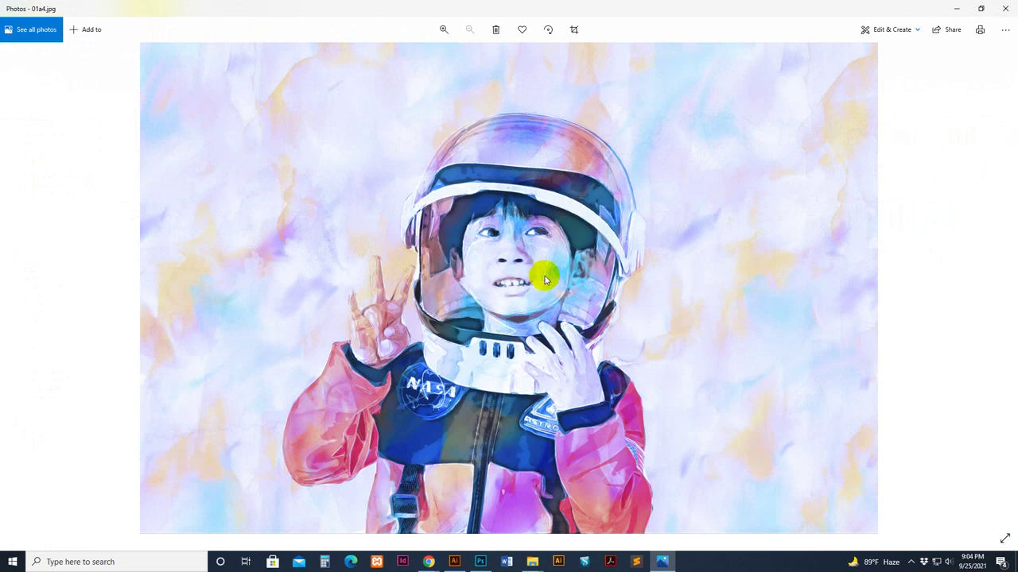
key("Right")
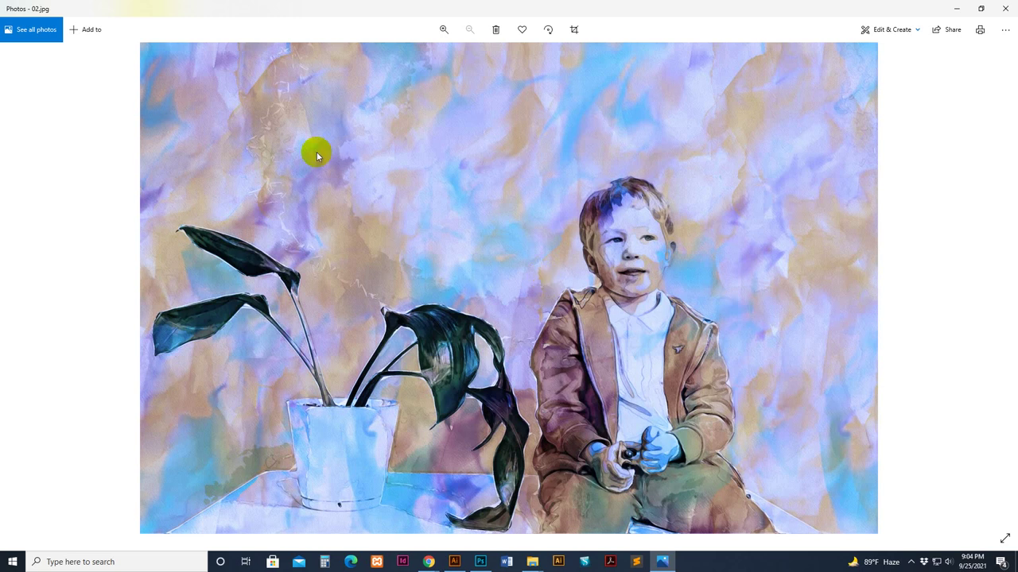
scroll(624, 290, "up", 5)
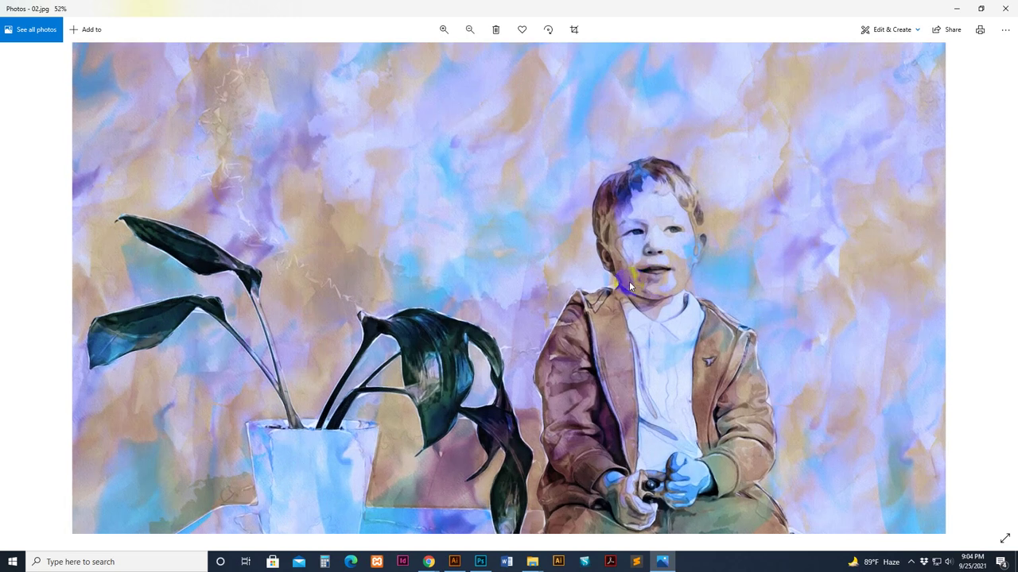
scroll(613, 316, "up", 2)
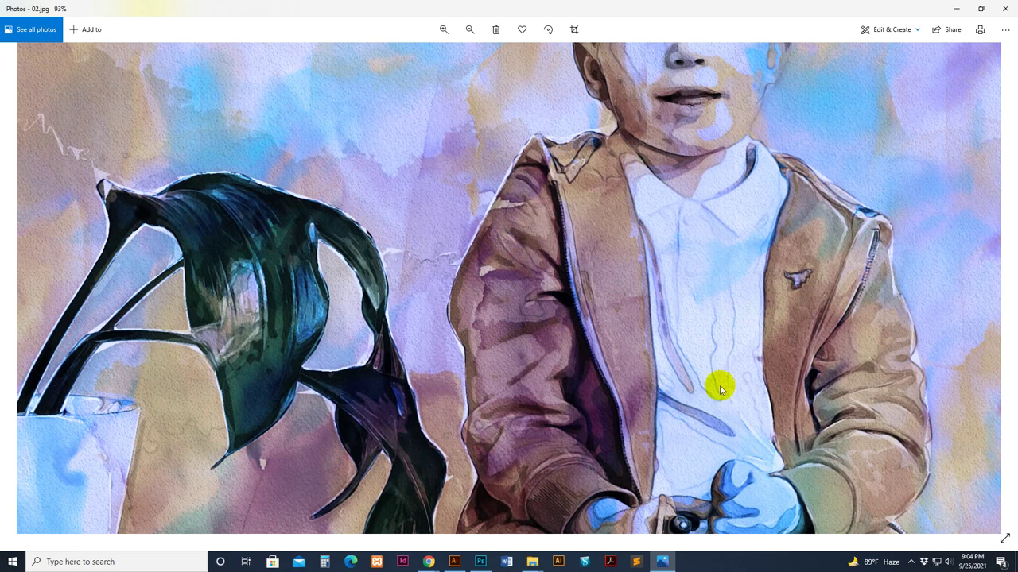
left_click_drag(759, 455, 738, 316)
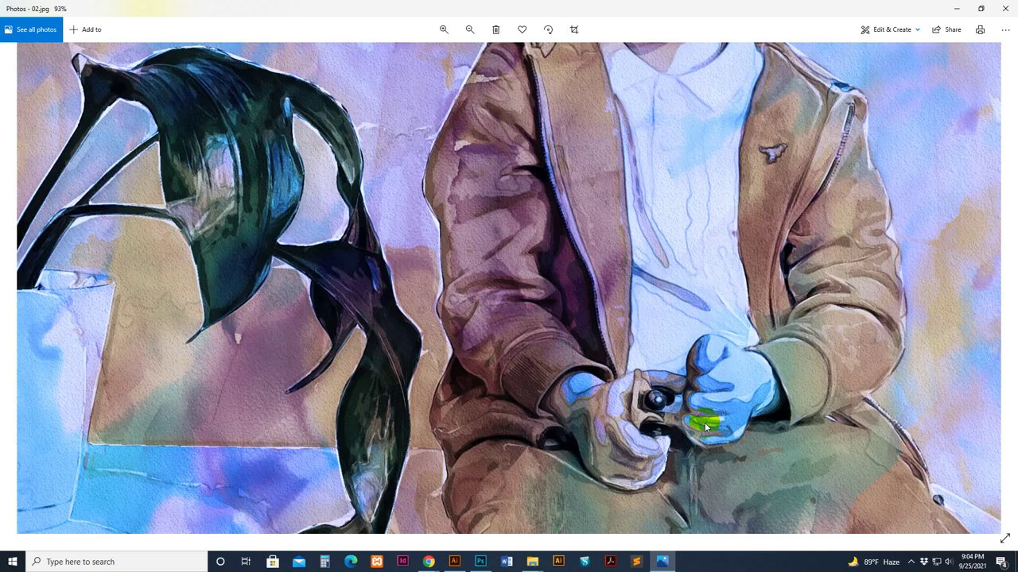
left_click_drag(341, 306, 531, 183)
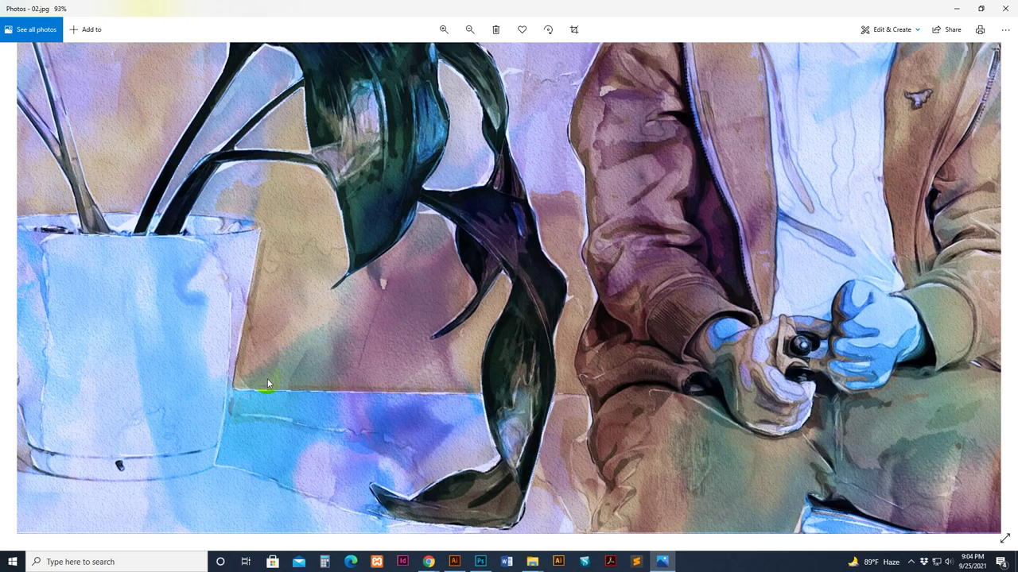
left_click_drag(170, 313, 424, 398)
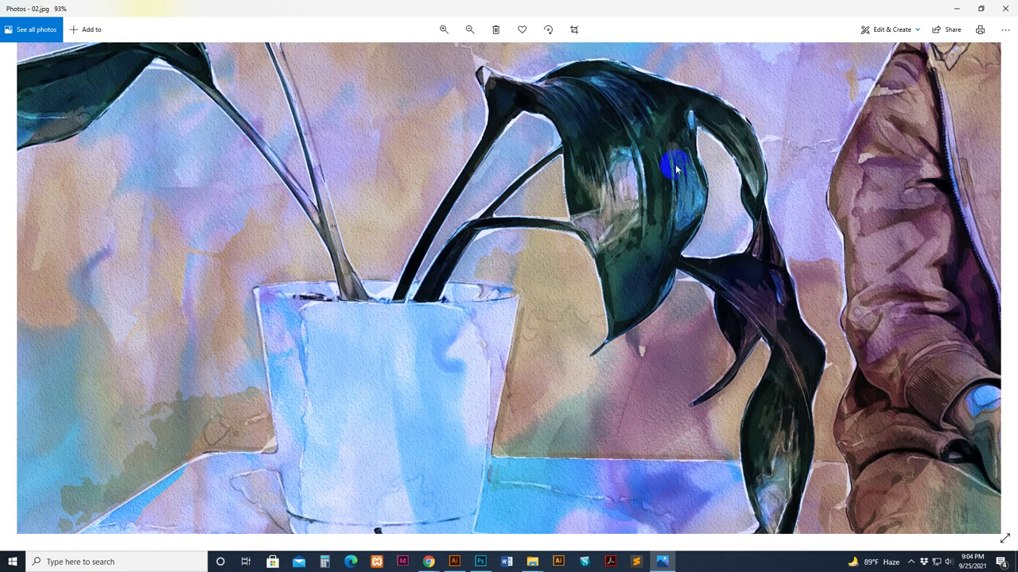
left_click_drag(799, 184, 575, 295)
double_click(763, 283)
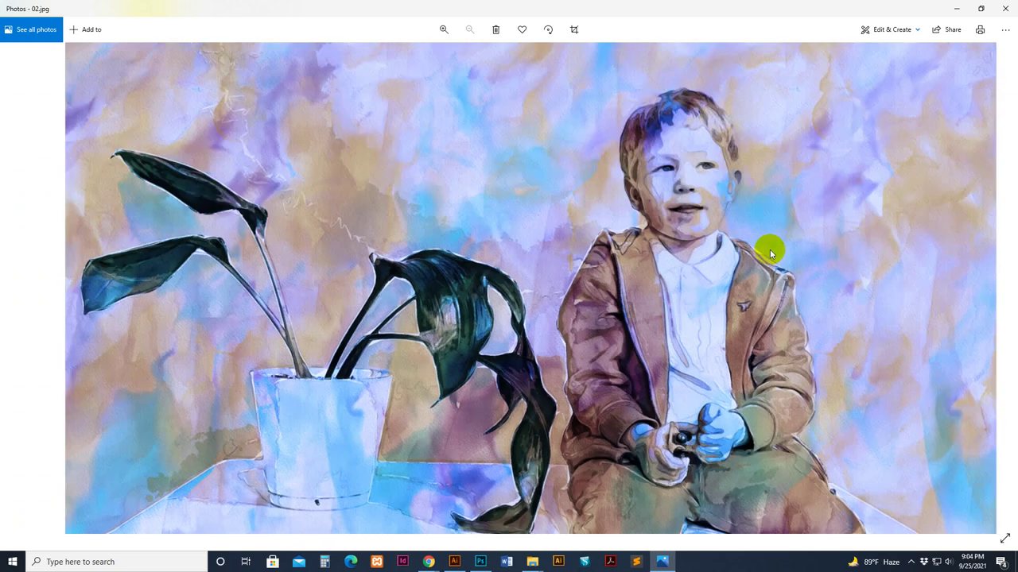
left_click(1005, 8)
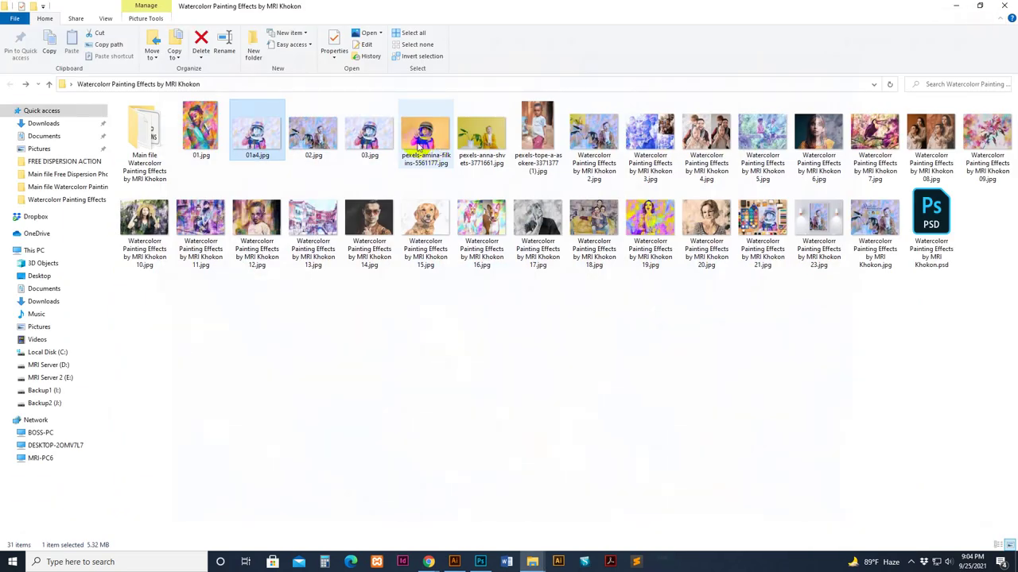
Step: Browse the source photos and watercolor sample images, from the orange-background astronaut photo through to the Realistic Watercolor Photoshop Action cover
double_click(423, 139)
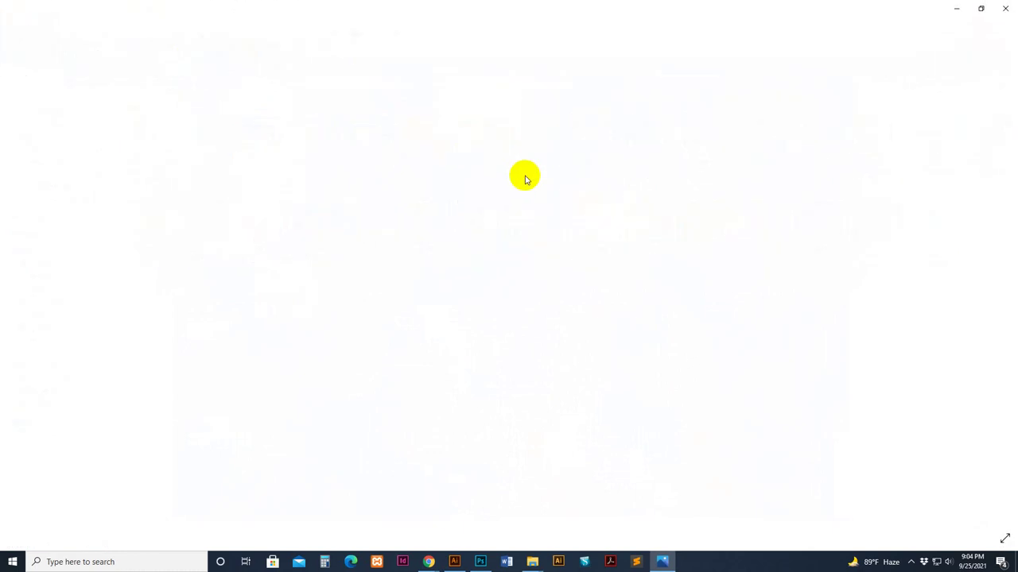
key("Right")
key("Right")
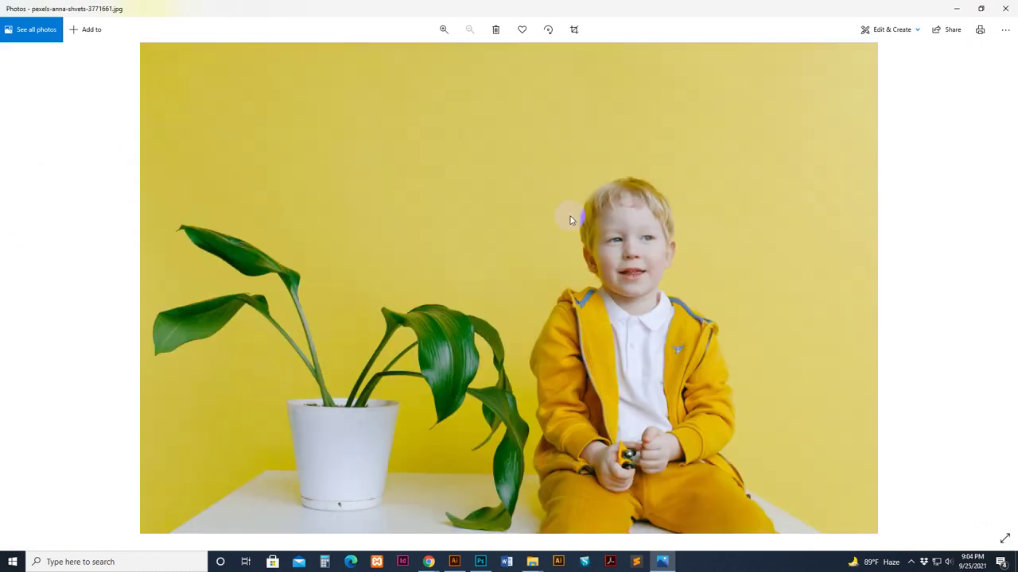
key("Right")
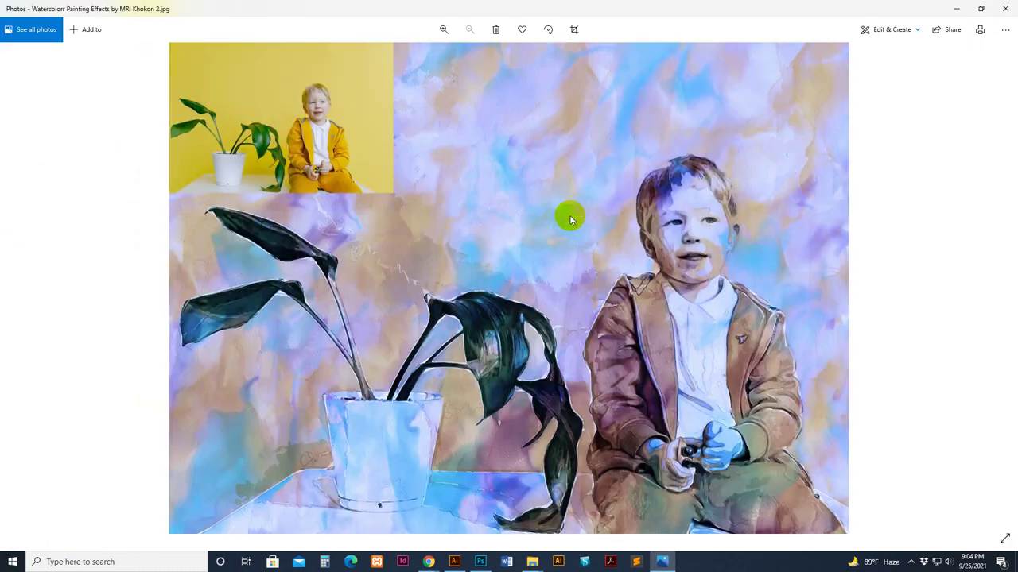
key("Right")
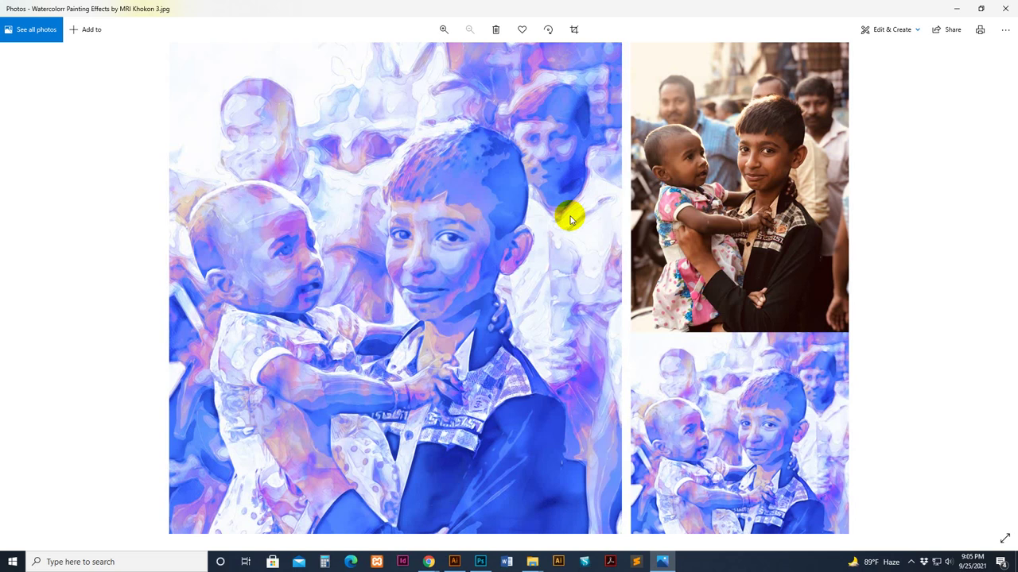
key("Right")
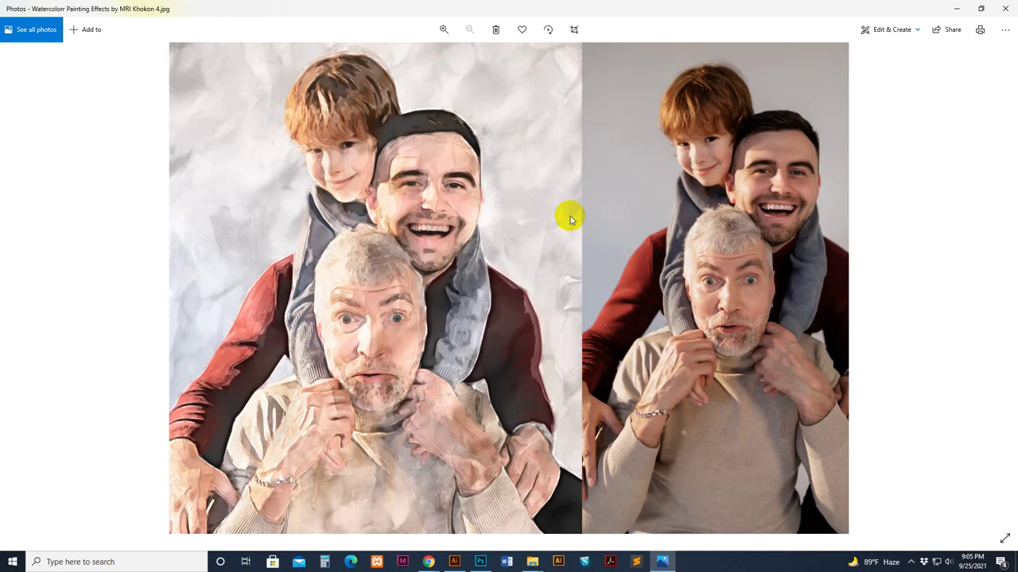
key("Right")
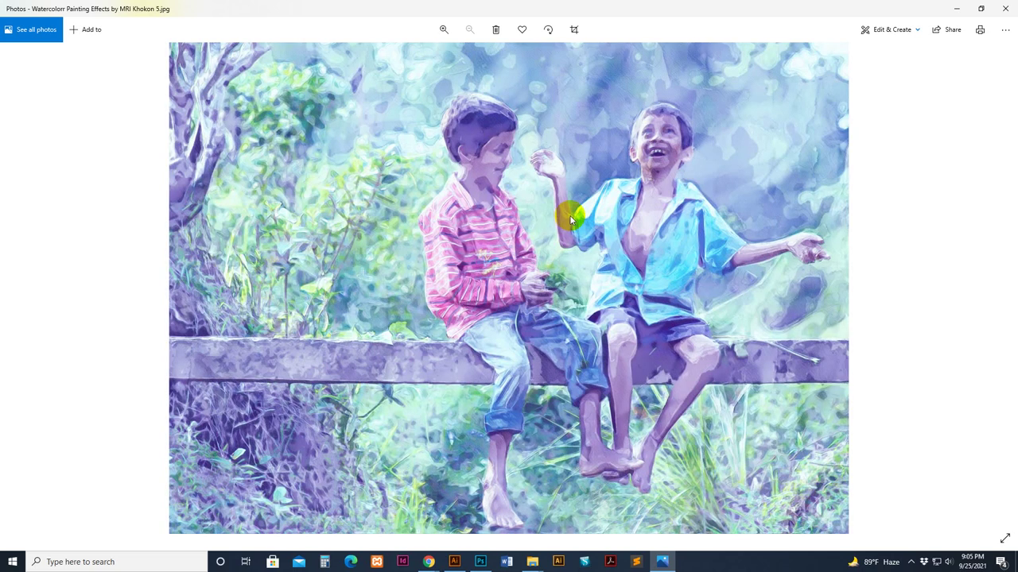
key("Right")
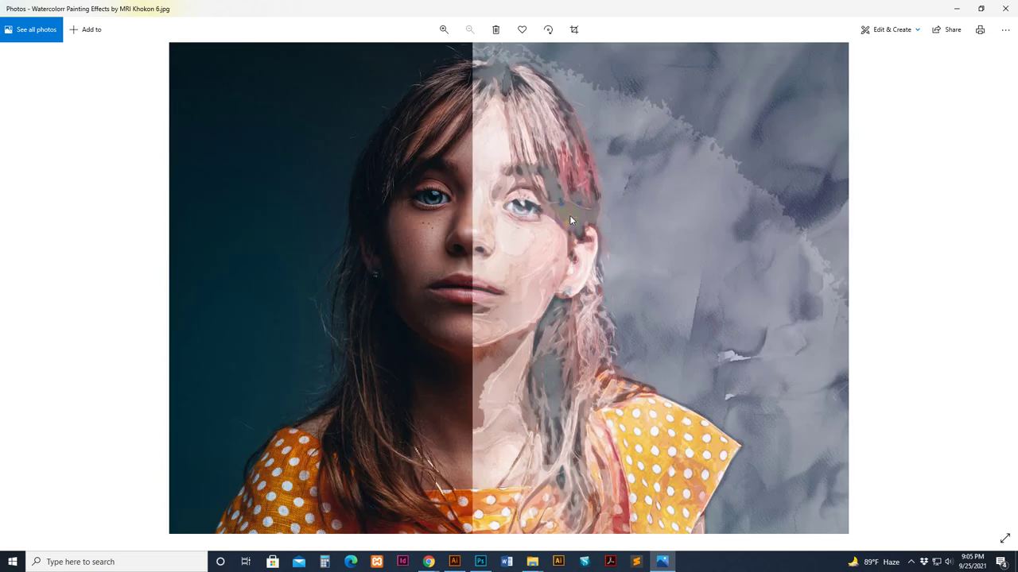
key("Right")
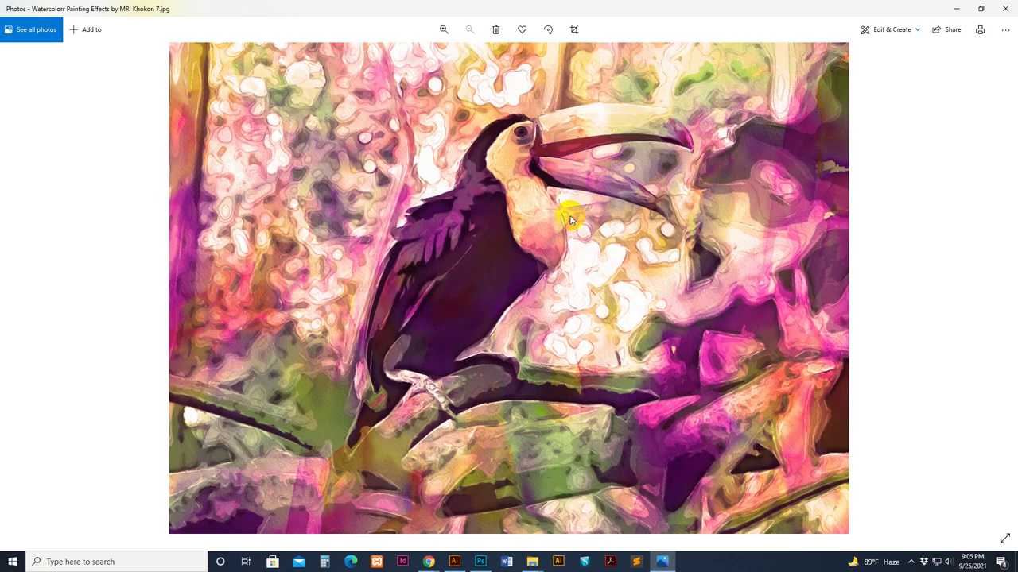
key("Right")
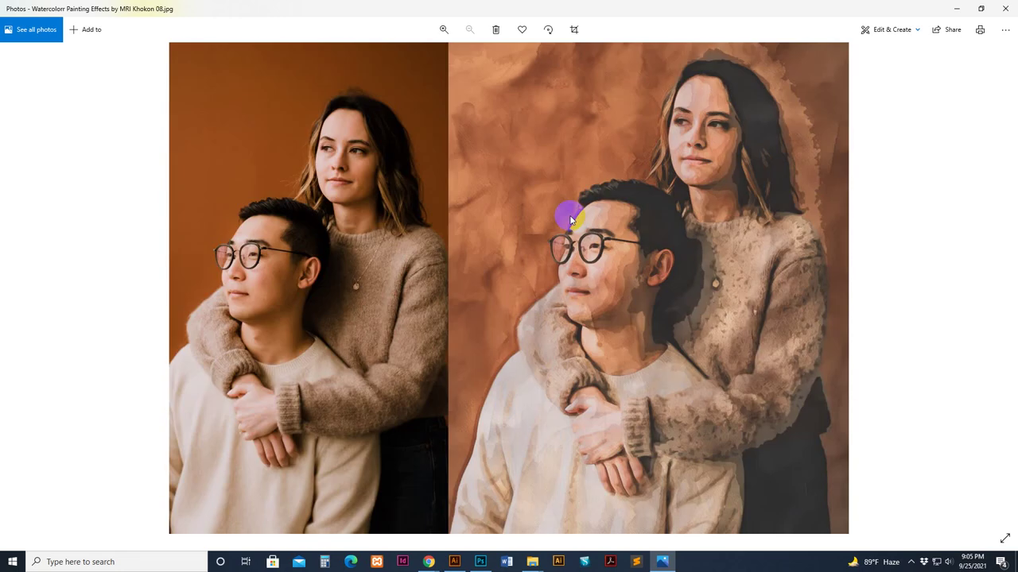
key("Right")
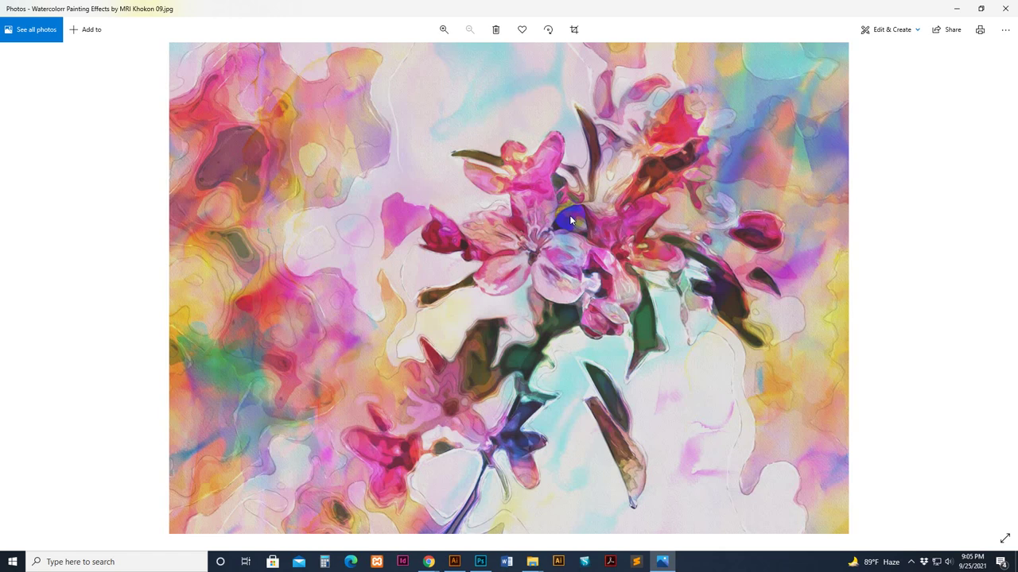
key("Right")
key("Left")
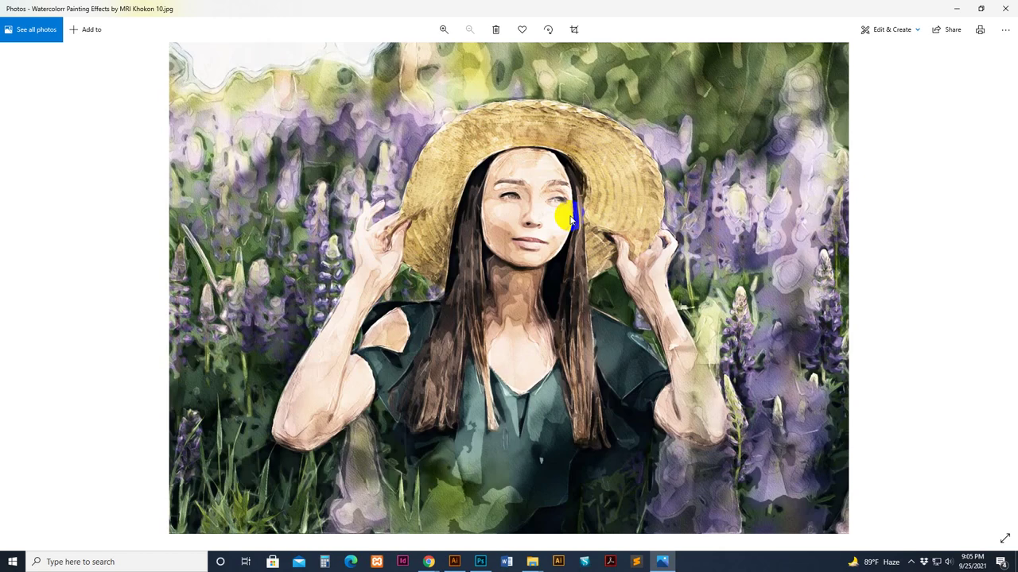
key("Right")
key("Right")
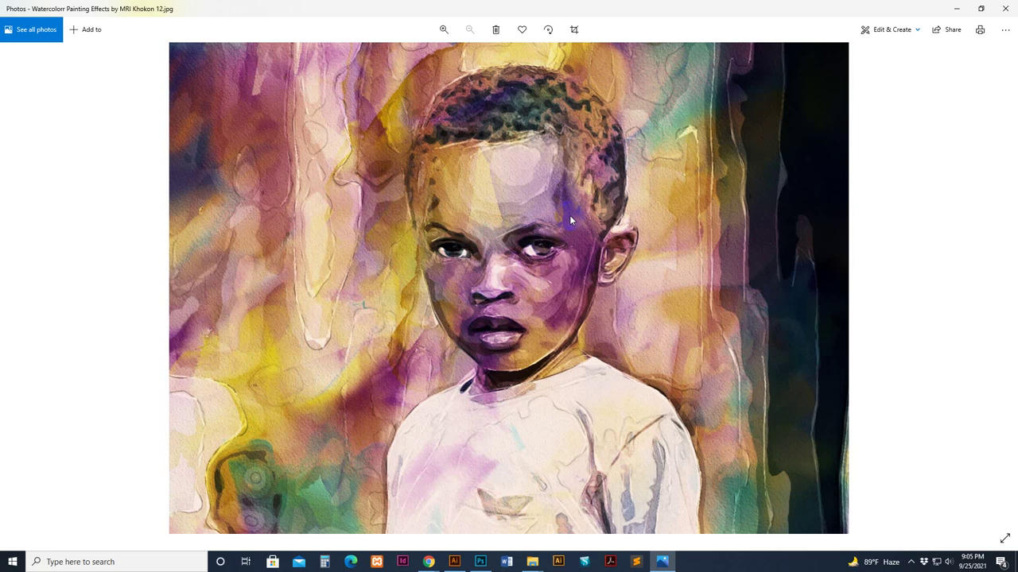
key("Right")
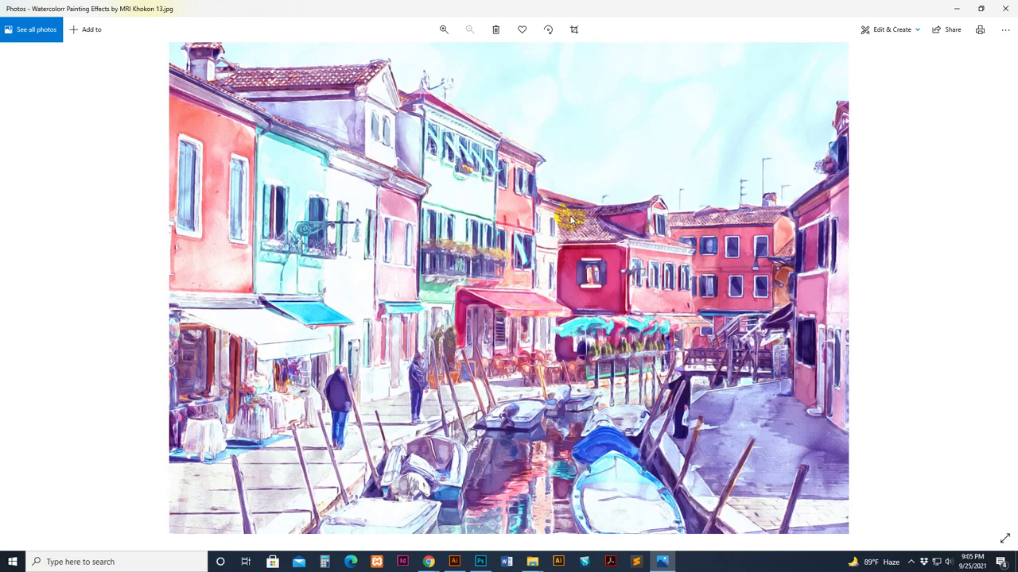
key("Right")
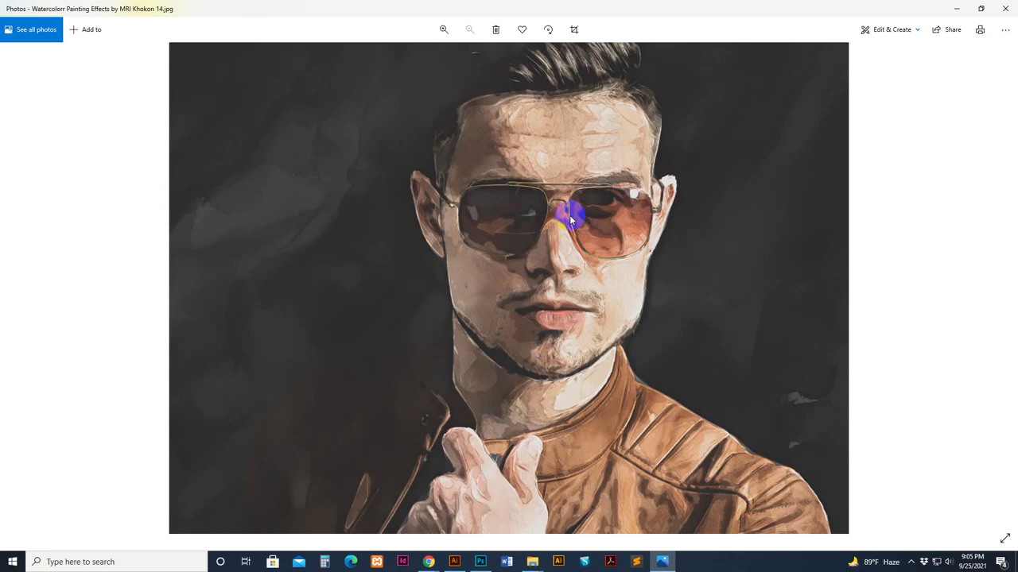
key("Right")
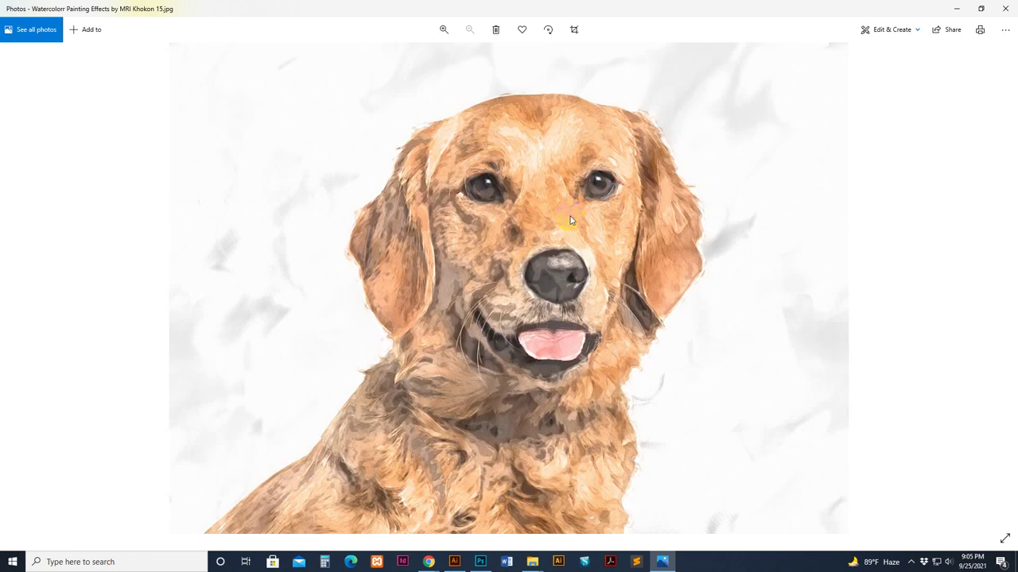
key("Right")
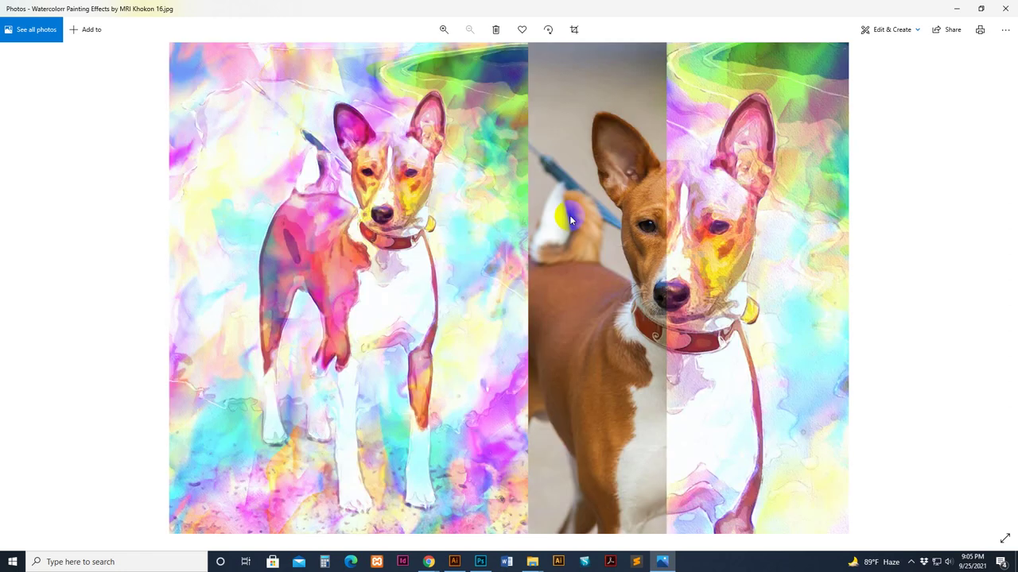
key("Right")
key("Right")
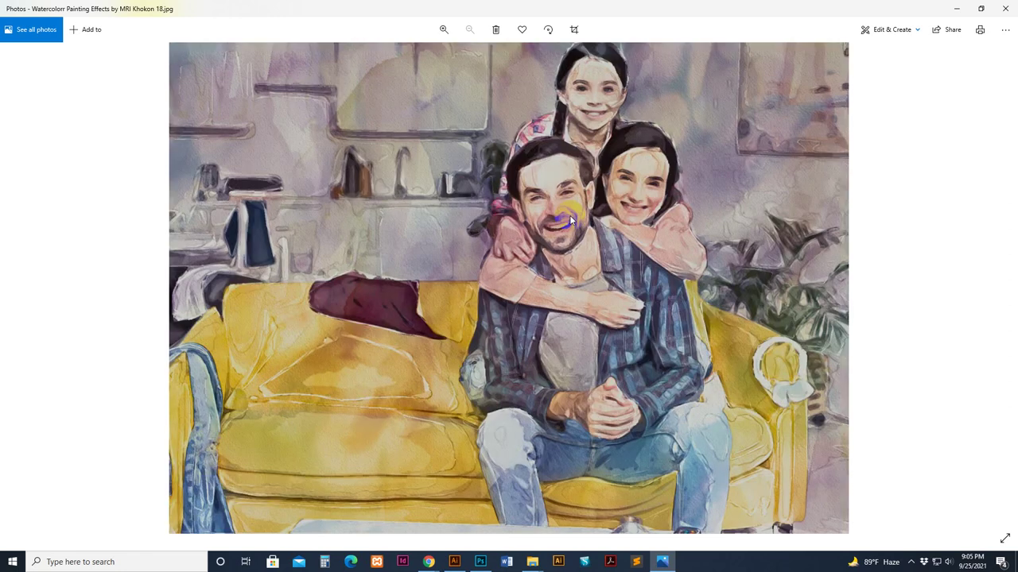
key("Right")
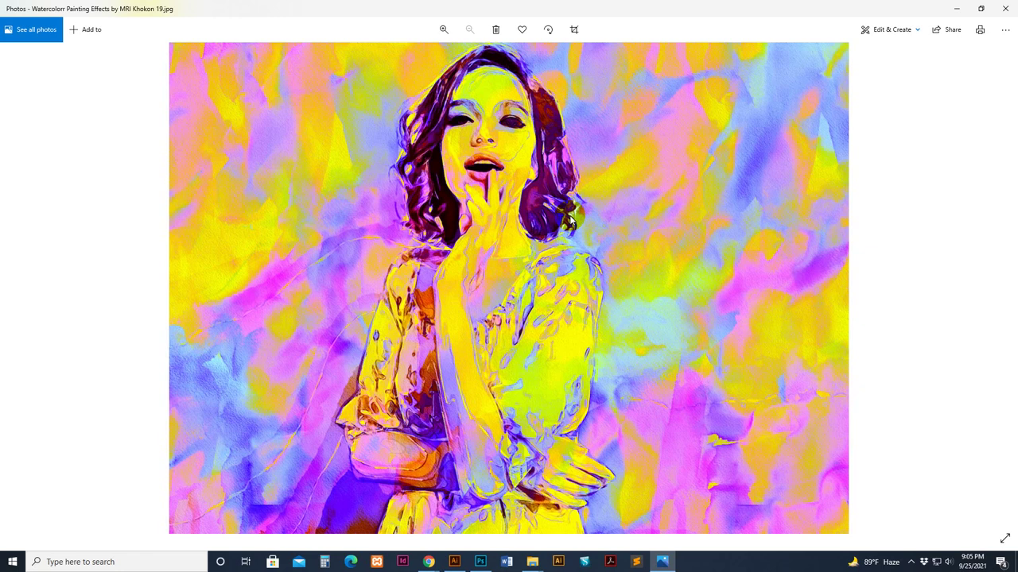
key("Right")
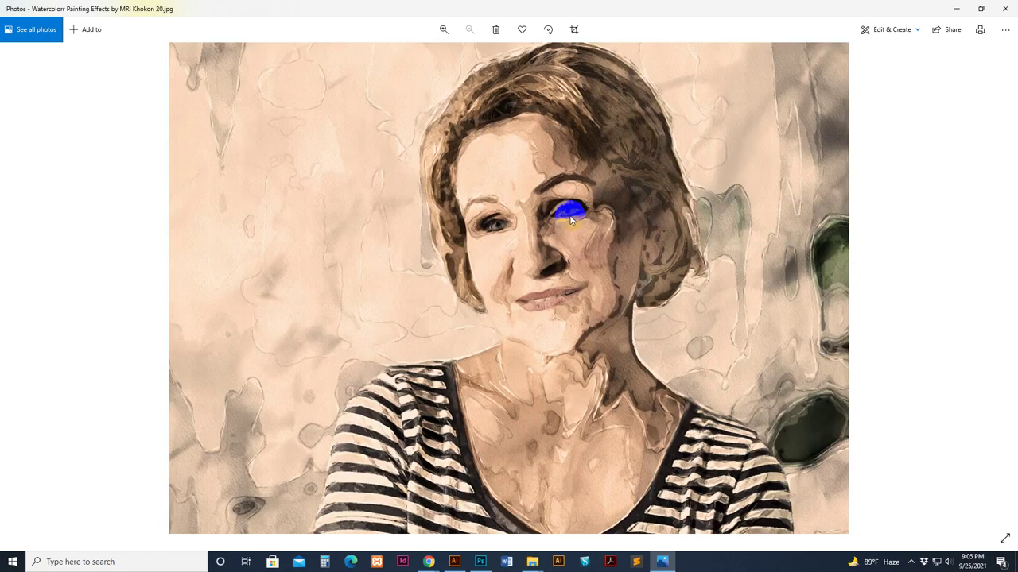
key("Right")
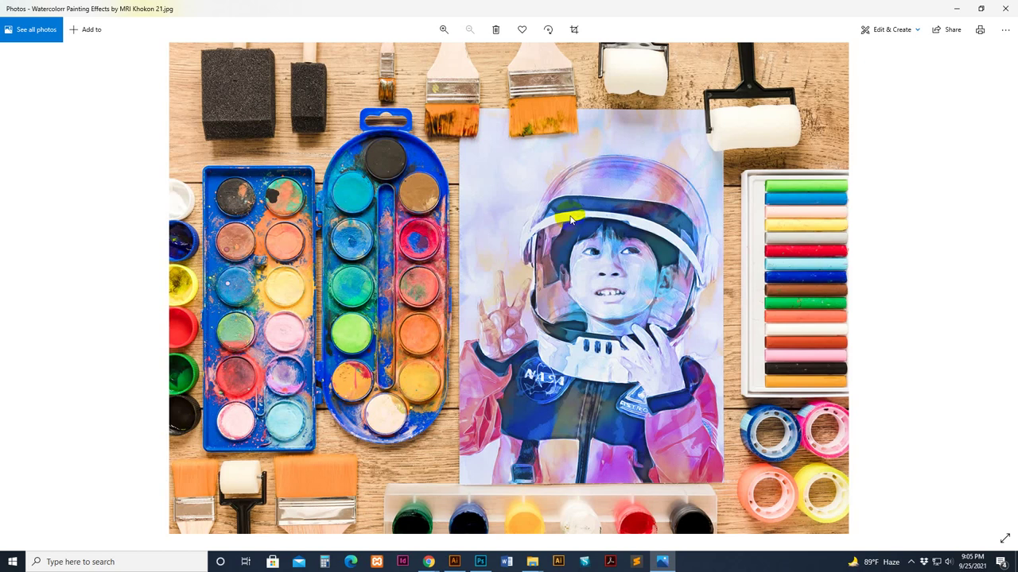
key("Right")
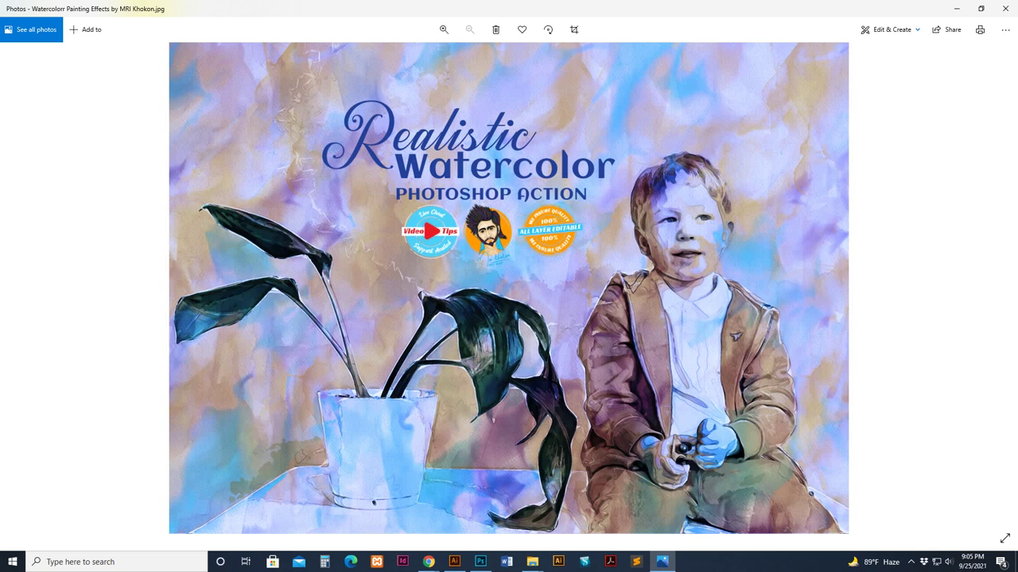
left_click(1004, 9)
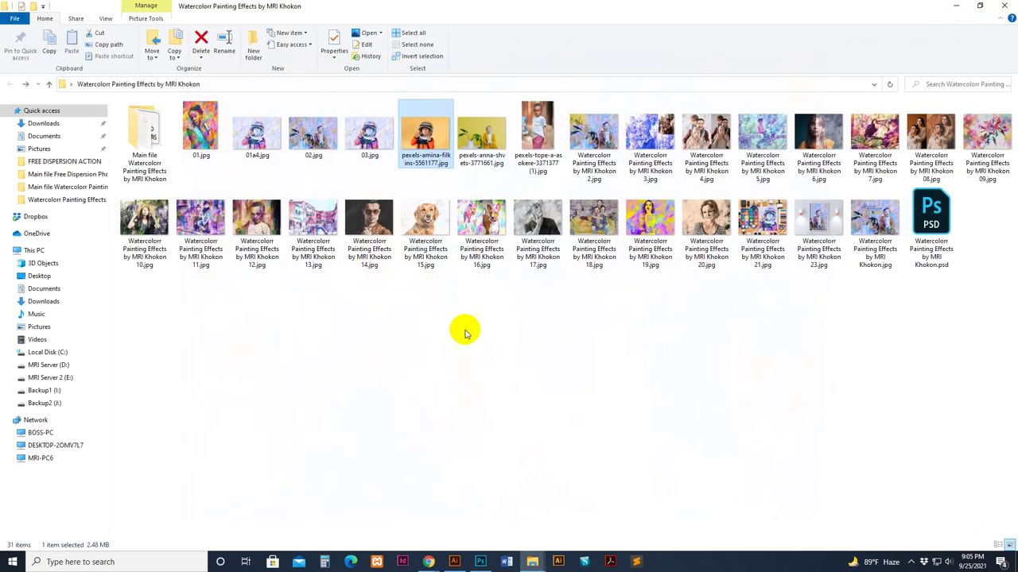
Step: Open the main file folder and look over its pattern file, action file and the help text file's contents
double_click(152, 137)
left_click(163, 131)
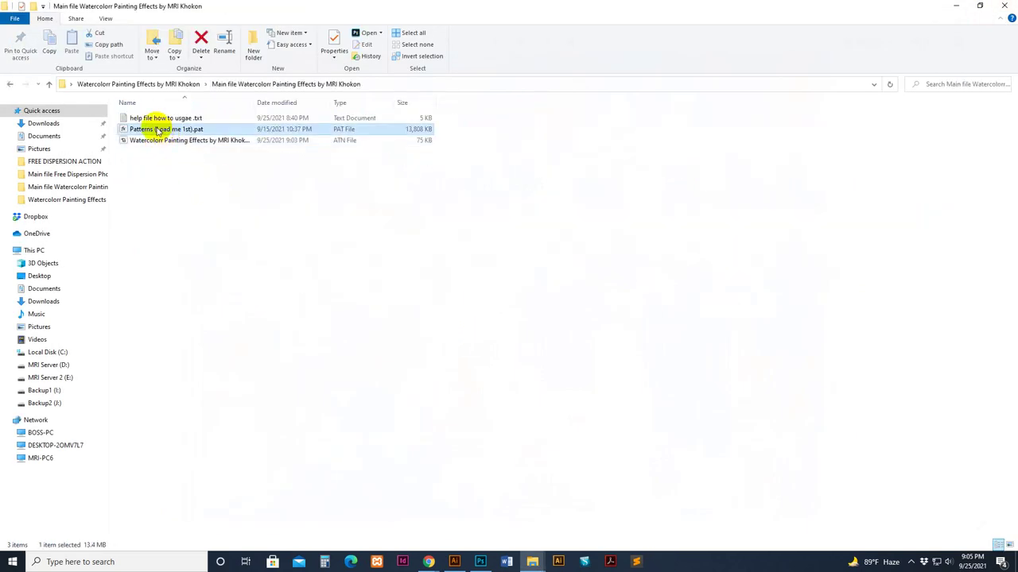
left_click(156, 141)
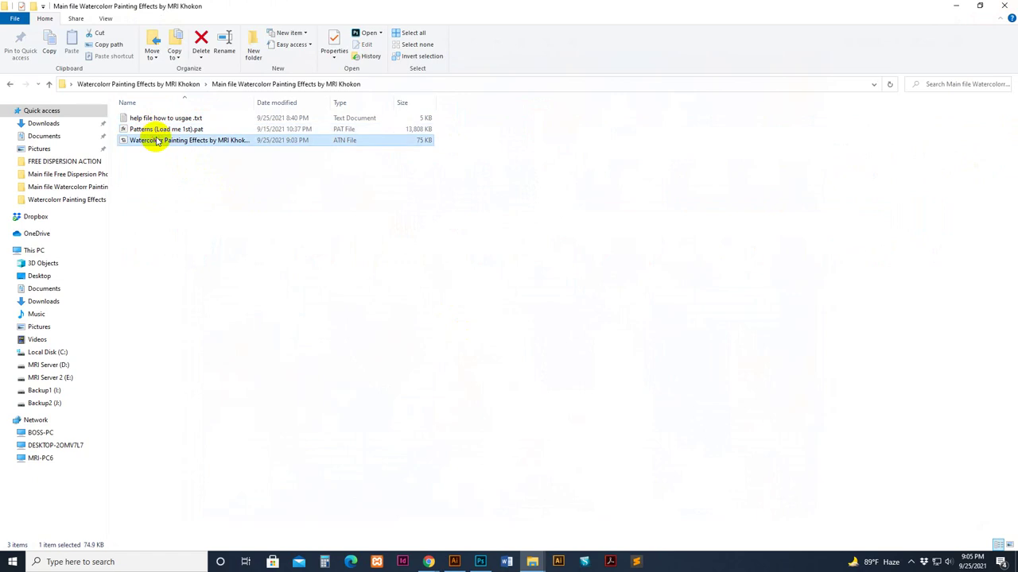
left_click(155, 115)
double_click(155, 115)
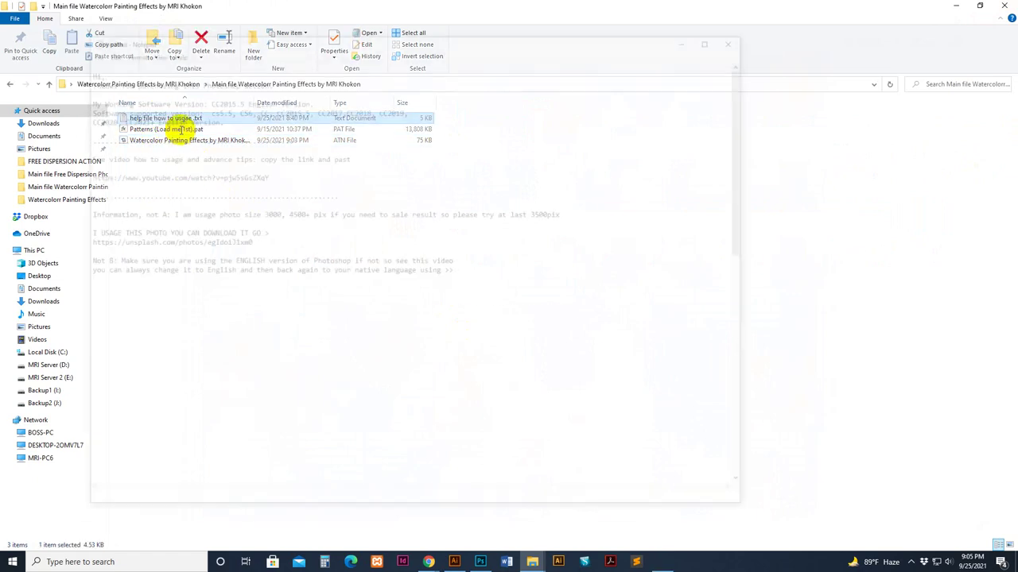
left_click(739, 37)
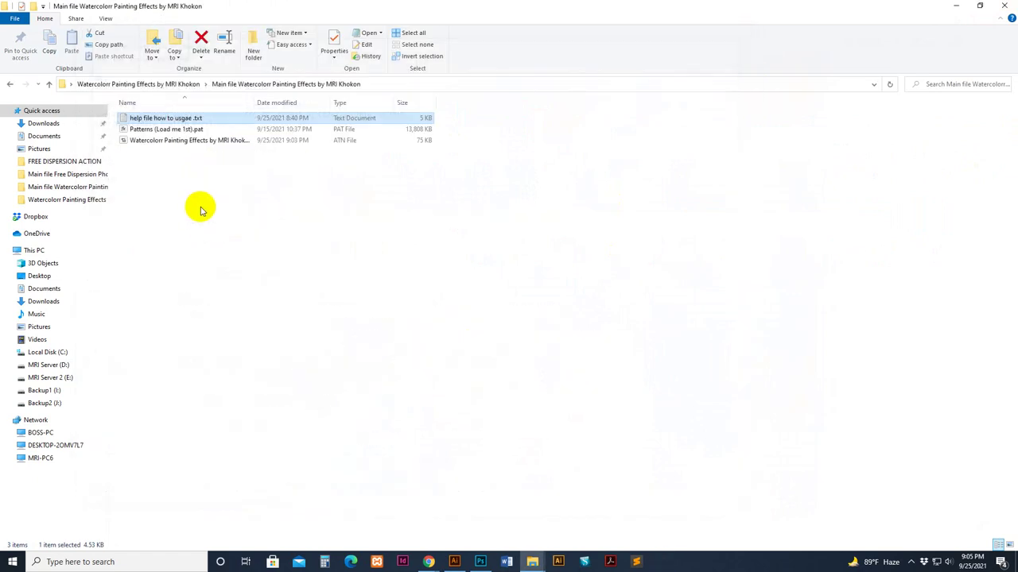
left_click(168, 132)
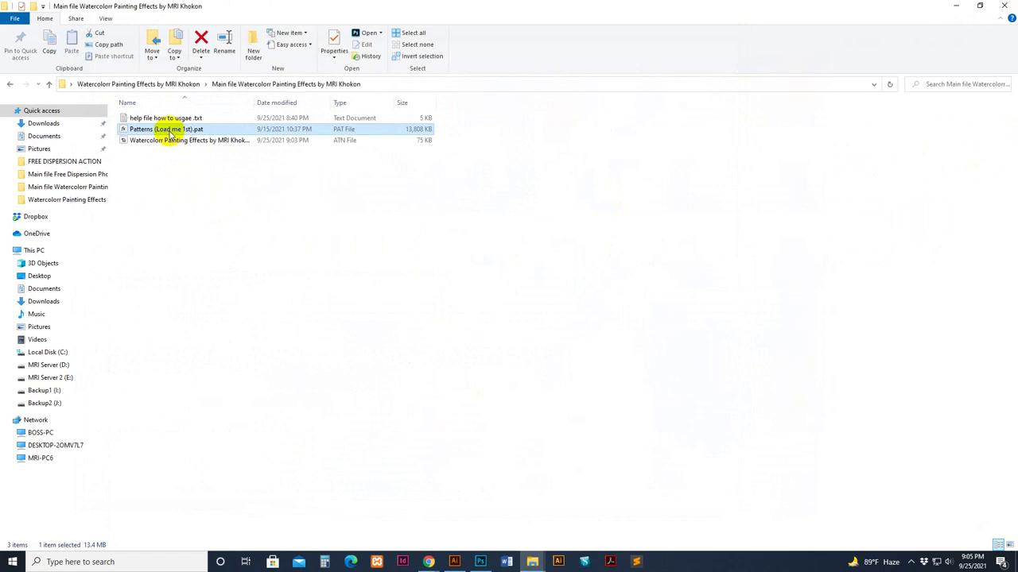
right_click(170, 132)
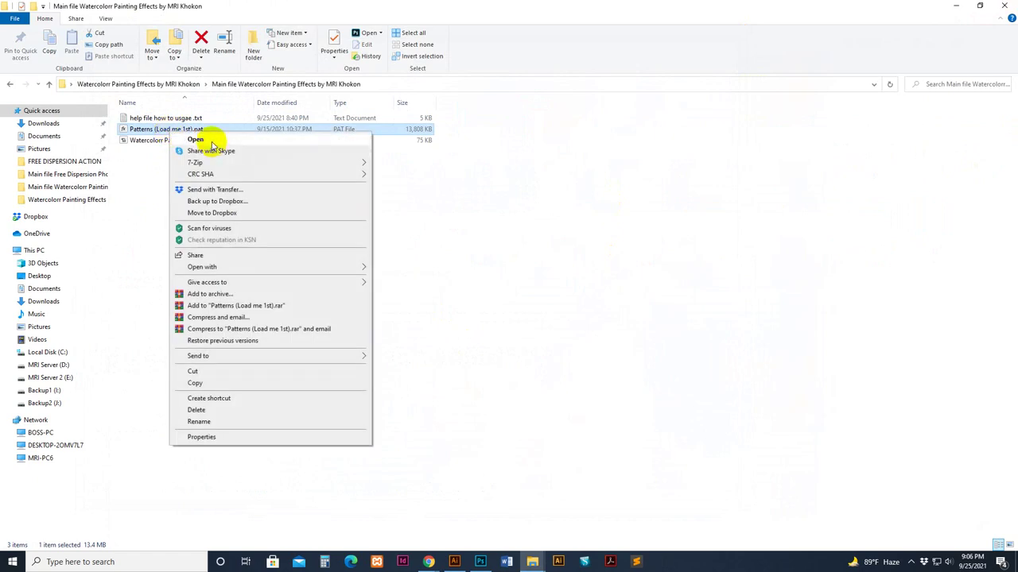
left_click(586, 289)
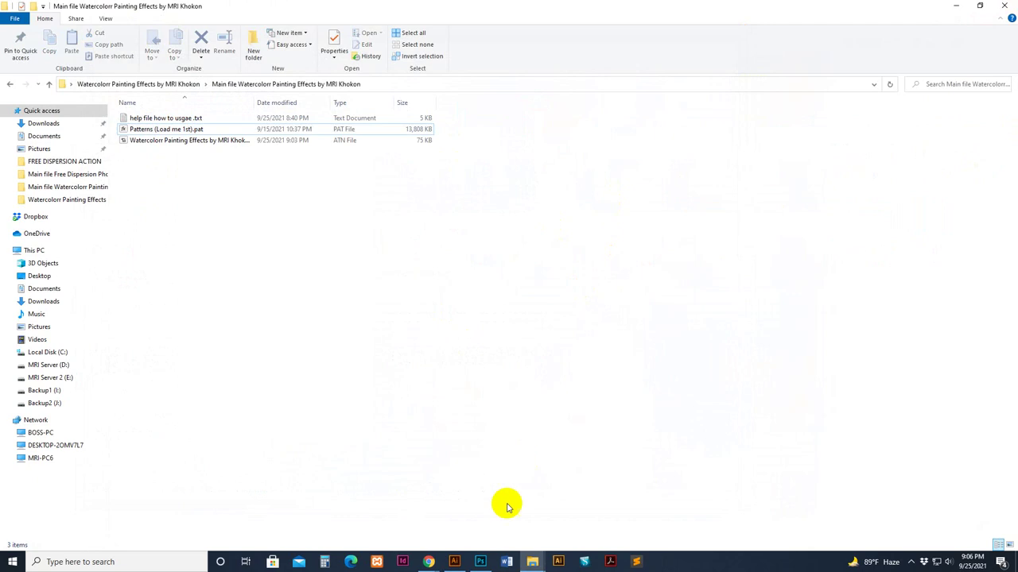
Step: Switch to Photoshop and bring up the Preset Manager with the preset type set to Patterns
left_click(481, 562)
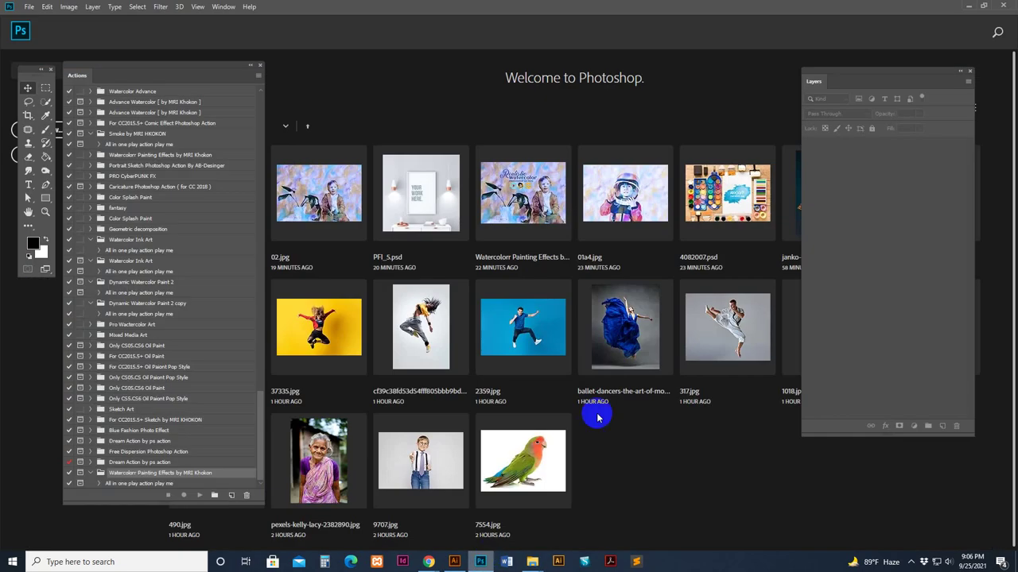
left_click(47, 6)
mouse_move(119, 348)
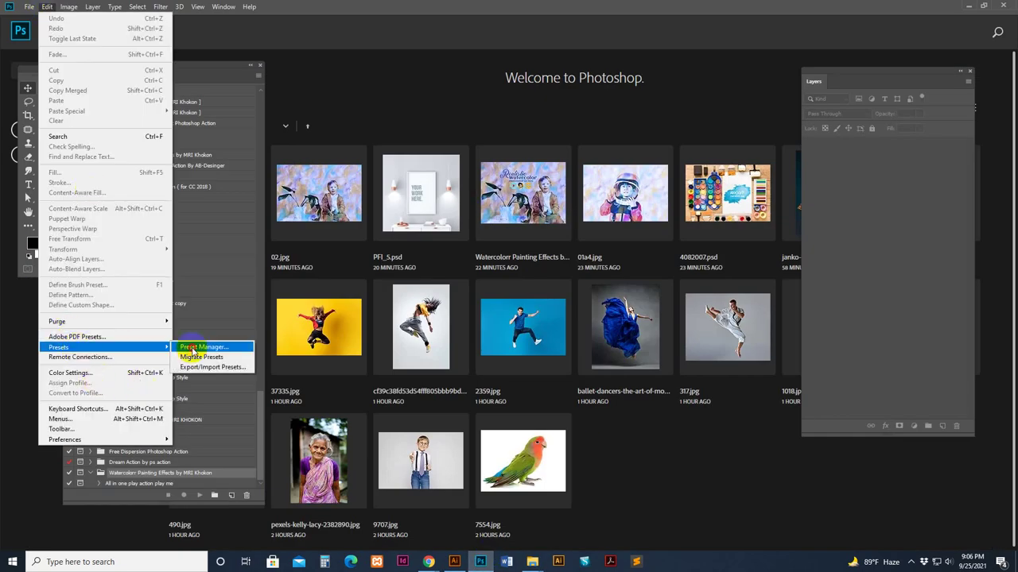
left_click(218, 349)
left_click(165, 46)
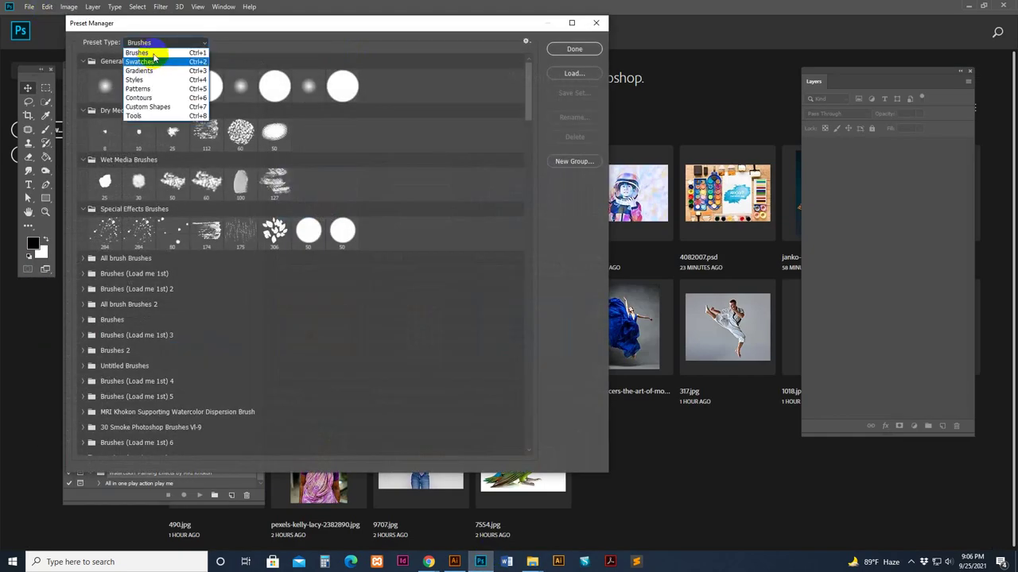
left_click(164, 51)
left_click(163, 47)
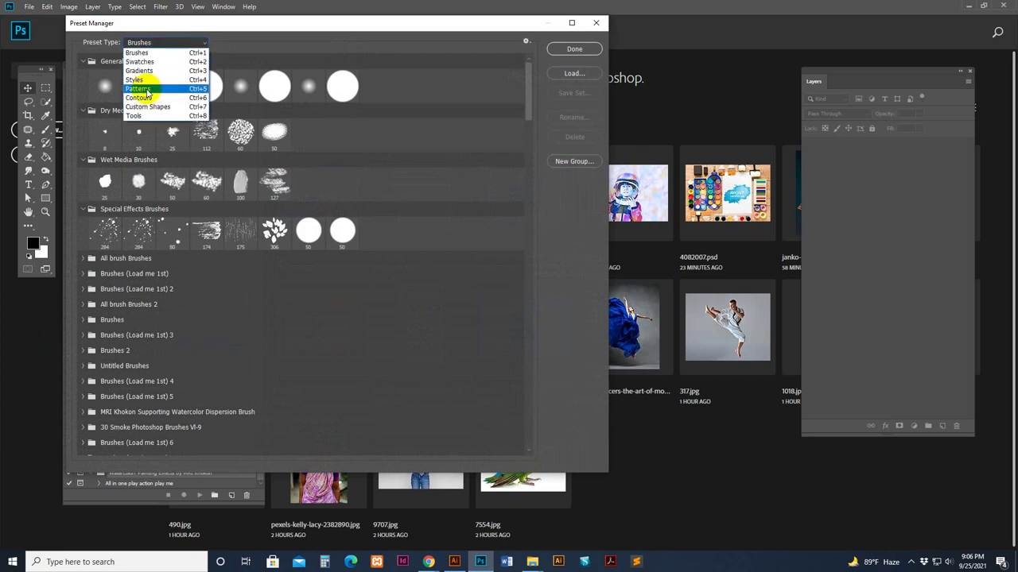
left_click(147, 89)
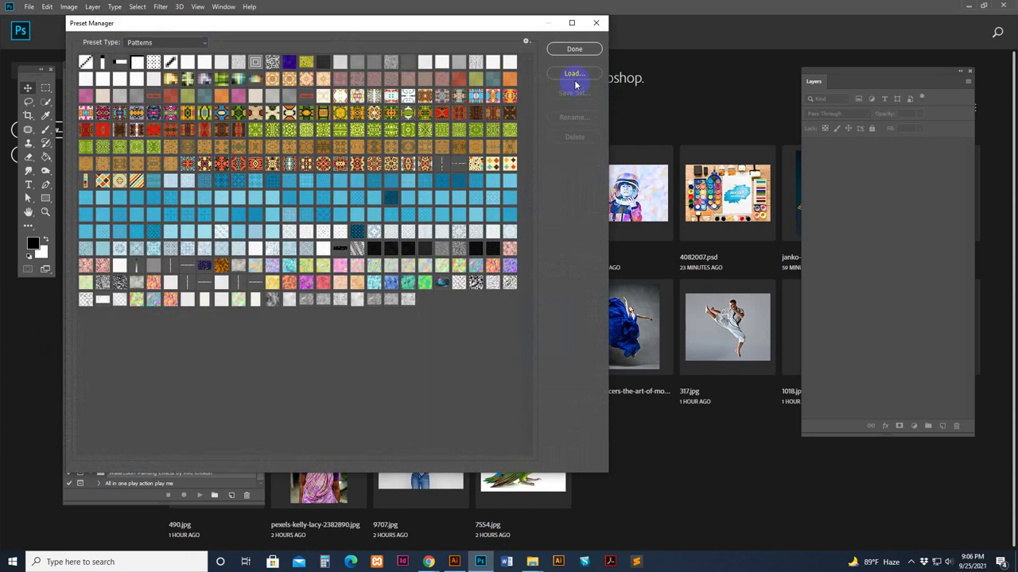
Step: Load Patterns (Load me 1st).pat from the main file folder into the pattern presets and close the Preset Manager
left_click(580, 76)
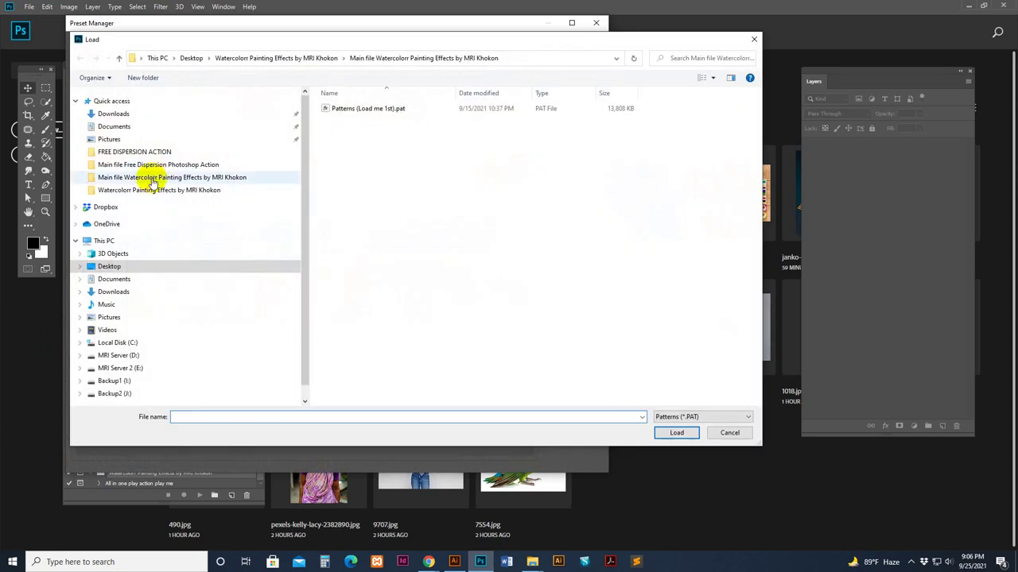
left_click(356, 109)
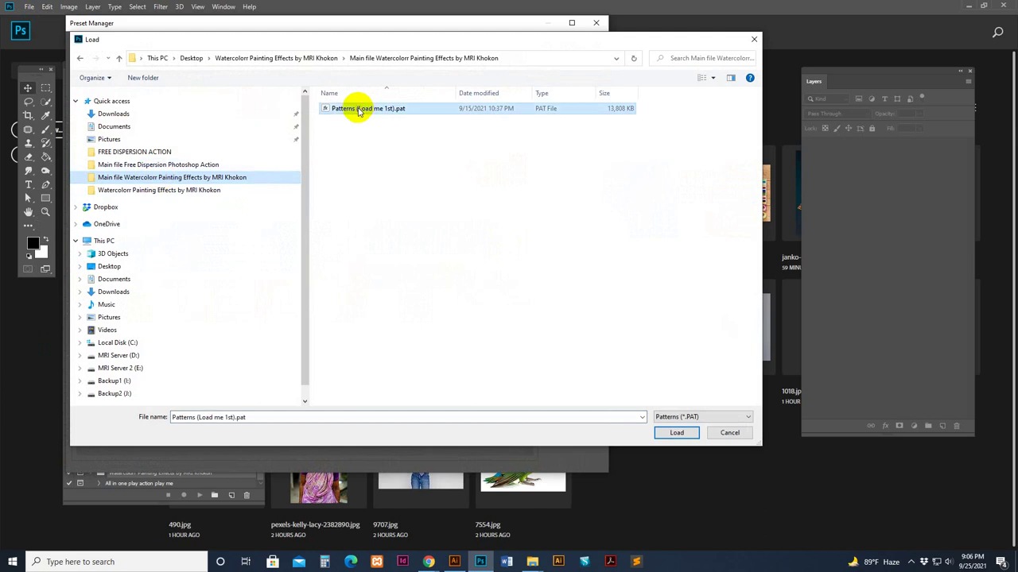
left_click(210, 177)
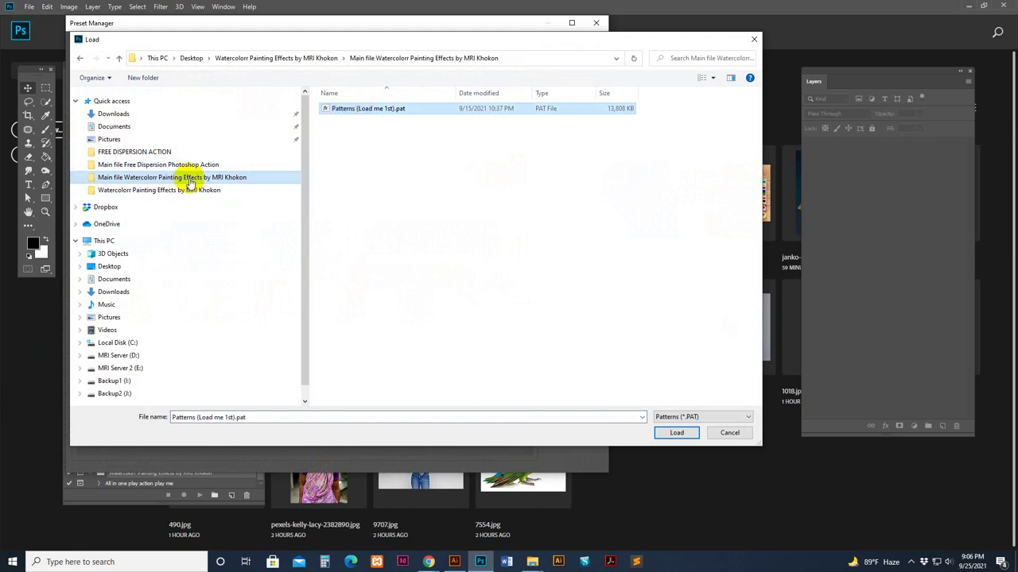
left_click(342, 108)
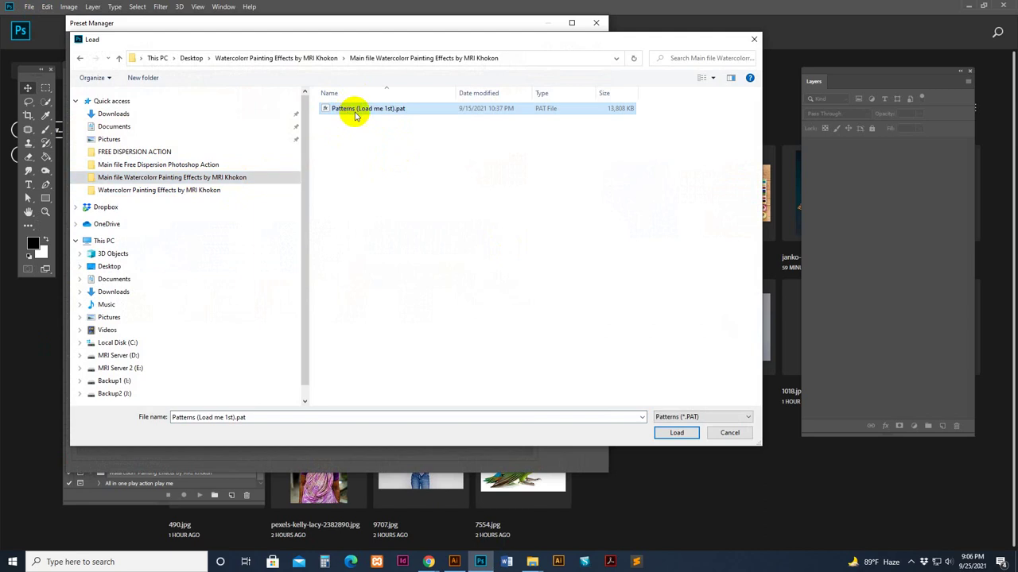
left_click(677, 432)
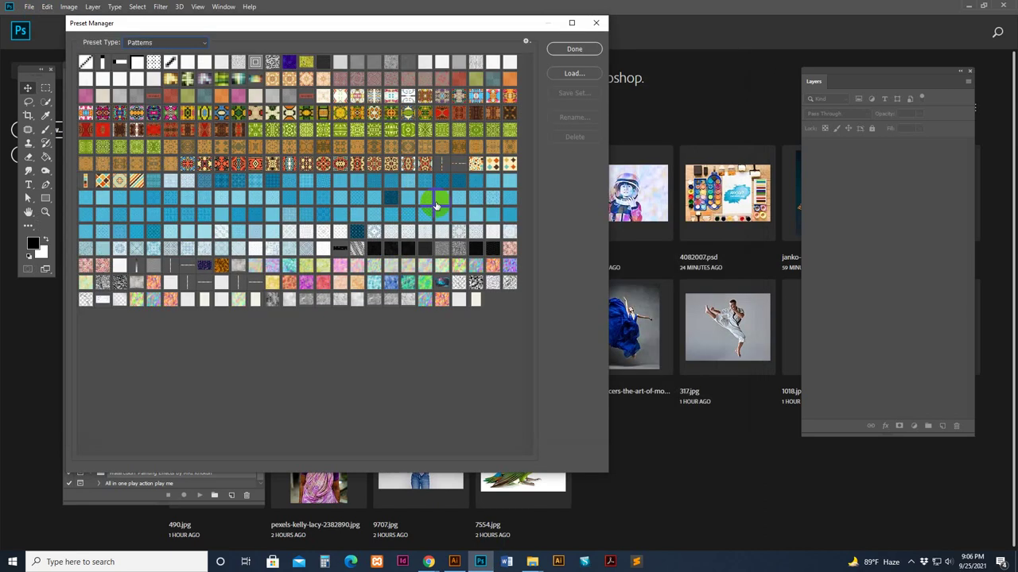
left_click(573, 49)
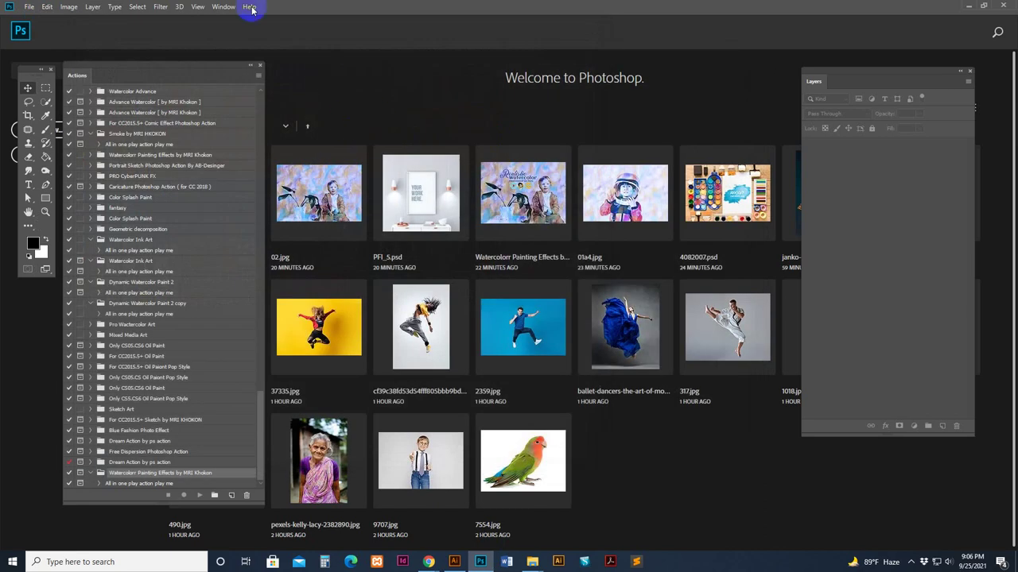
Step: Hide and reshow the Actions panel and reposition it beside the toolbox
left_click(223, 7)
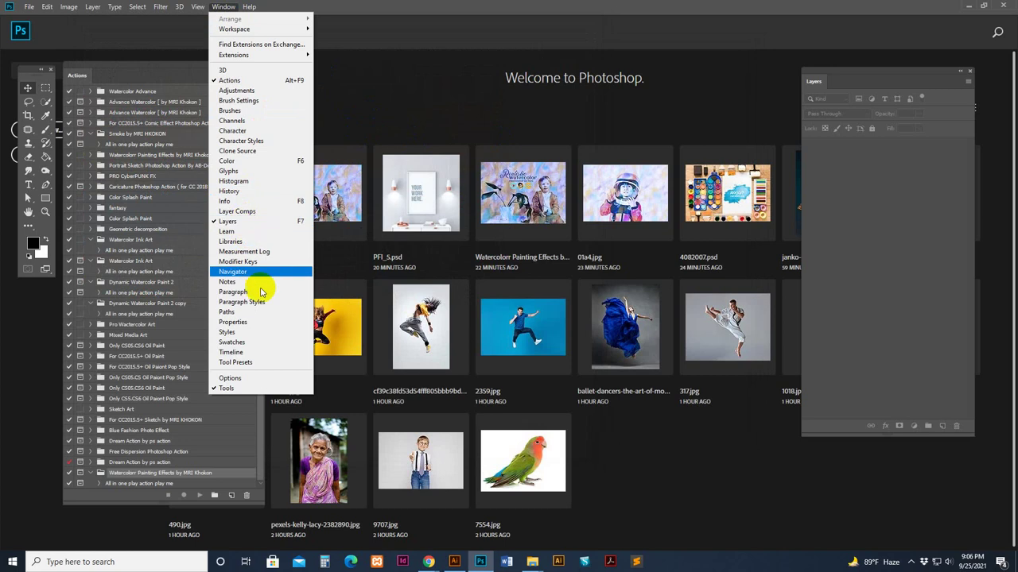
left_click(229, 80)
left_click(223, 7)
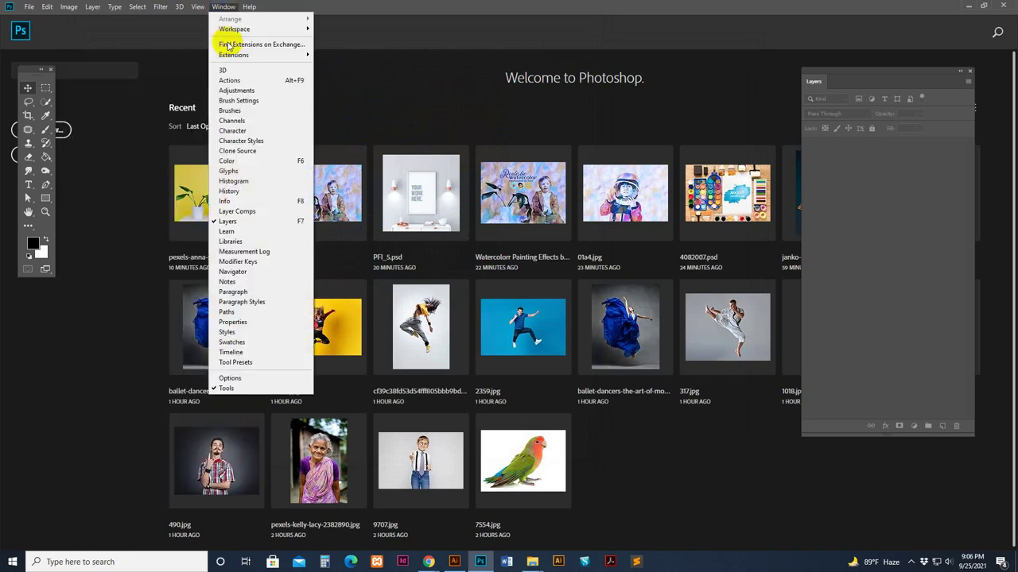
left_click(229, 80)
left_click_drag(104, 75, 180, 117)
left_click_drag(285, 431, 288, 468)
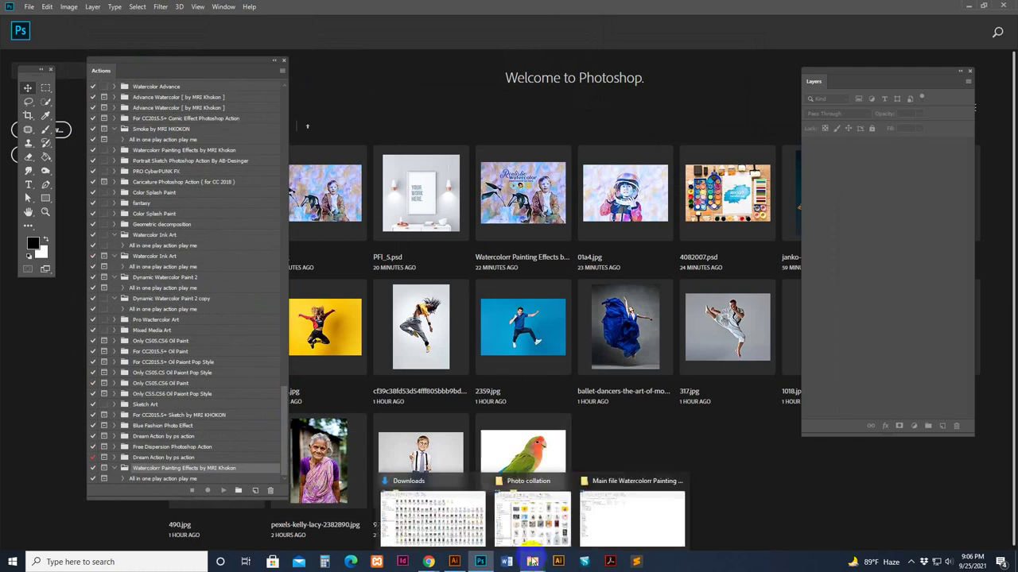
Step: Load the Watercolorr Painting Effects ATN file from the main file folder into the Actions panel
left_click(280, 71)
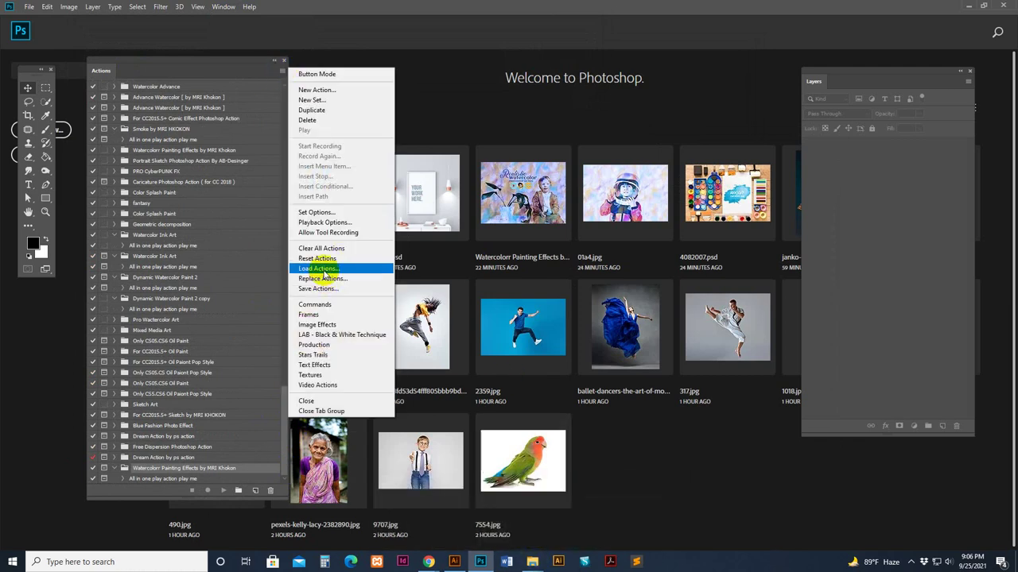
left_click(280, 71)
left_click(280, 71)
left_click(326, 268)
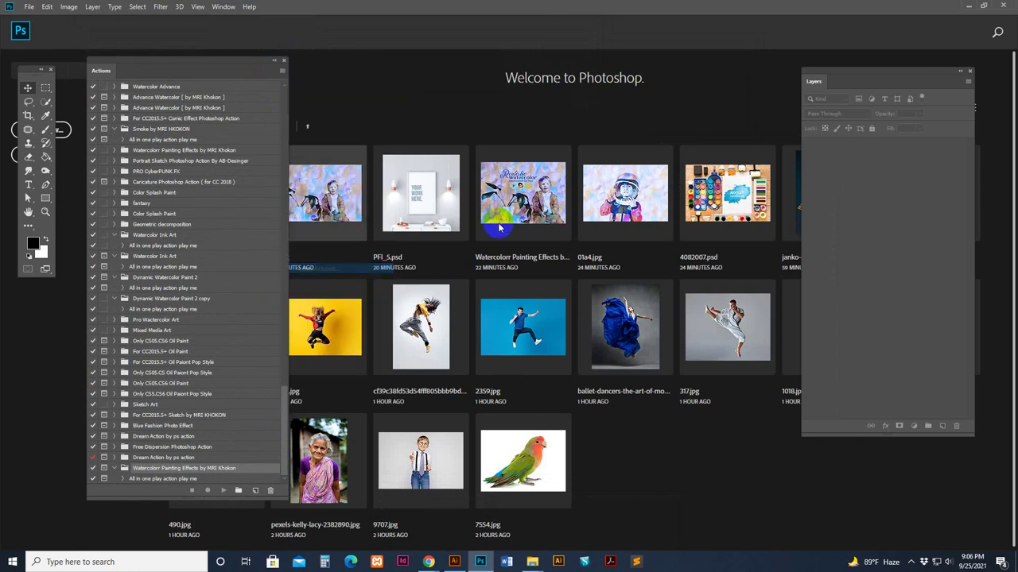
left_click(70, 149)
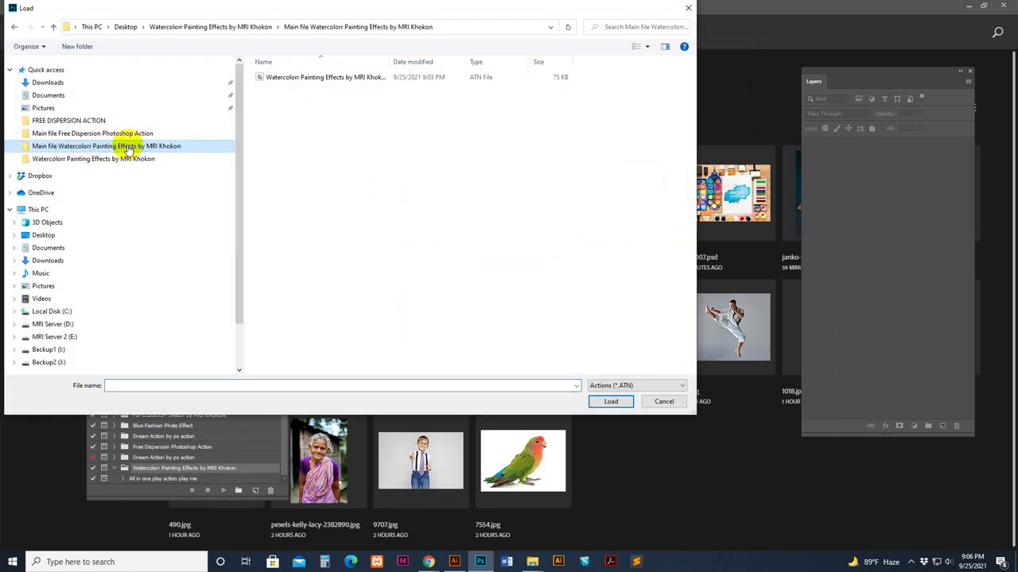
left_click(294, 77)
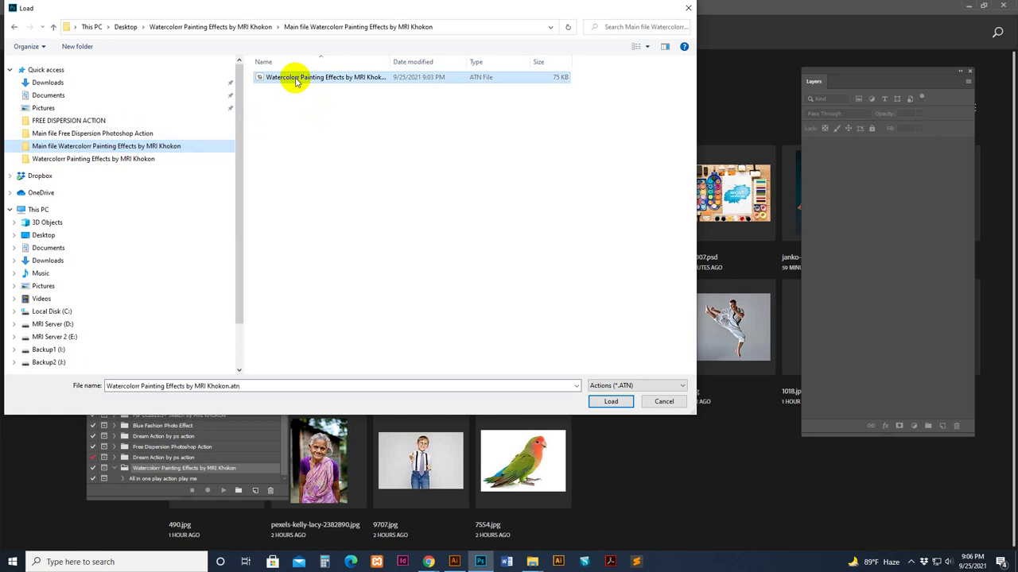
left_click(612, 402)
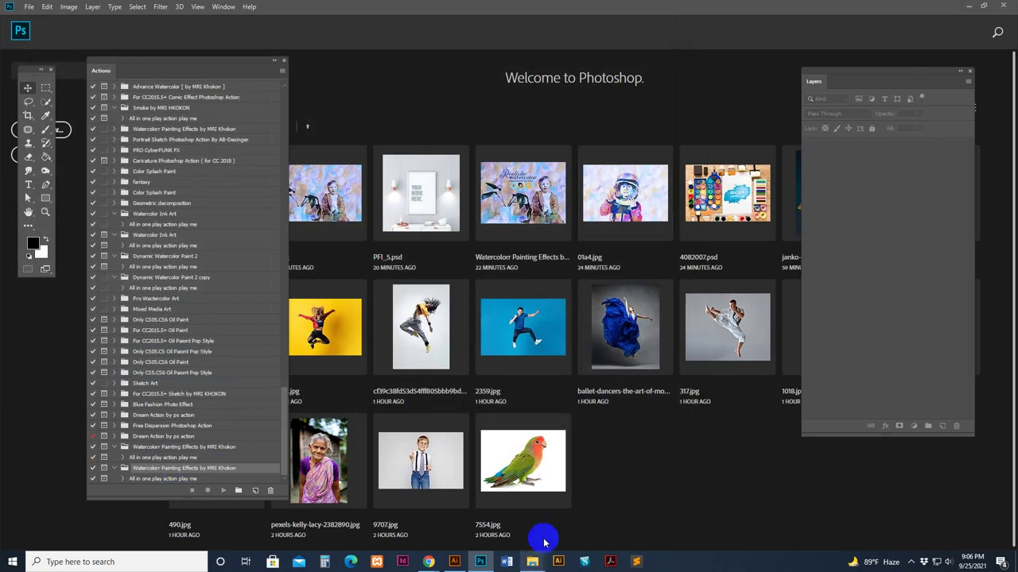
Step: Open the orange-background astronaut photo from the File Explorer sample folder in Photoshop and make the Layers panel smaller
mouse_move(532, 561)
left_click(633, 528)
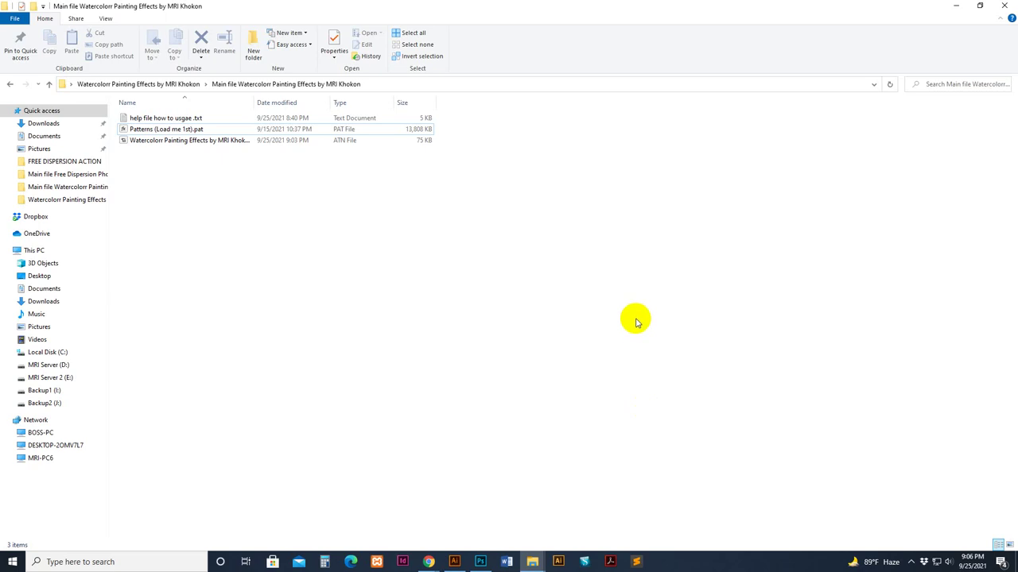
key("alt+Left")
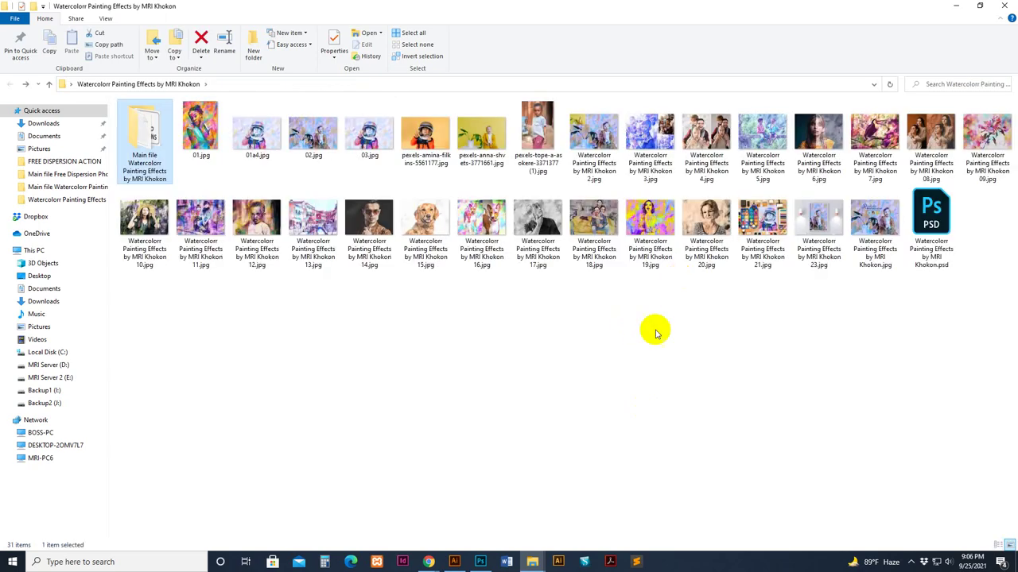
left_click_drag(429, 141, 465, 92)
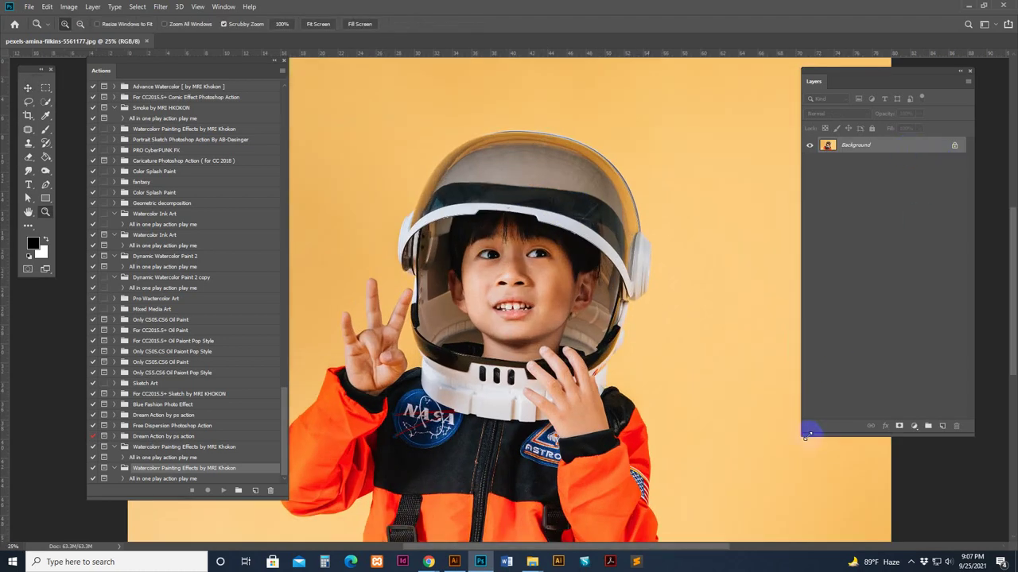
left_click_drag(803, 434, 834, 415)
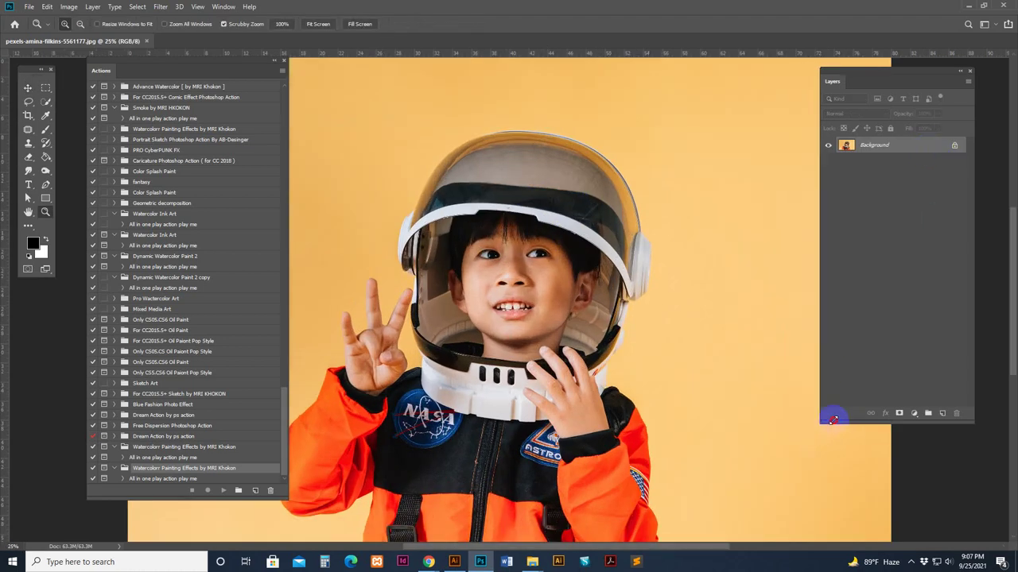
Step: Convert the Background into a regular layer named Layer 0 and flatten the image back to a locked Background
double_click(911, 149)
left_click(596, 168)
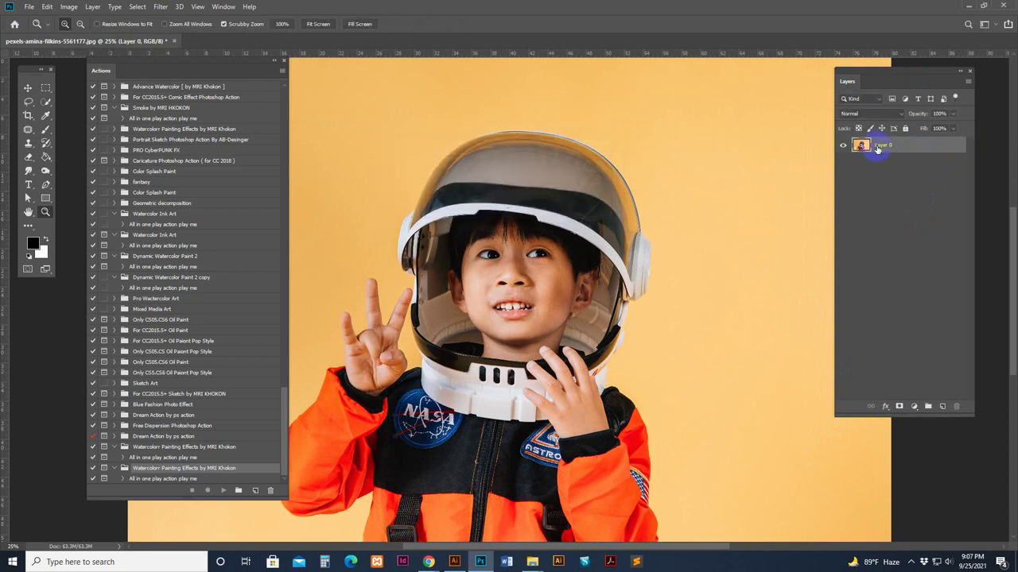
right_click(899, 151)
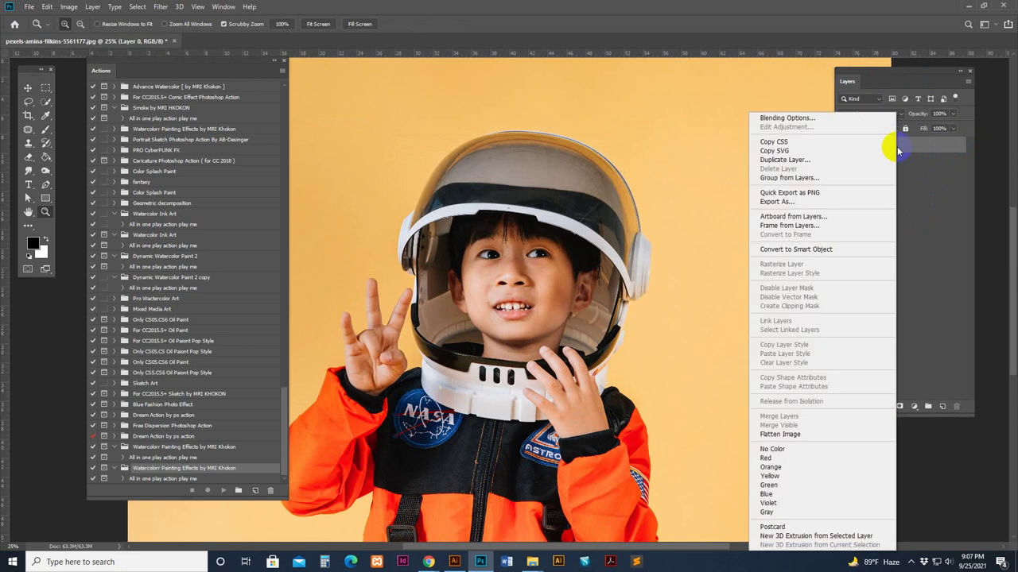
left_click(920, 151)
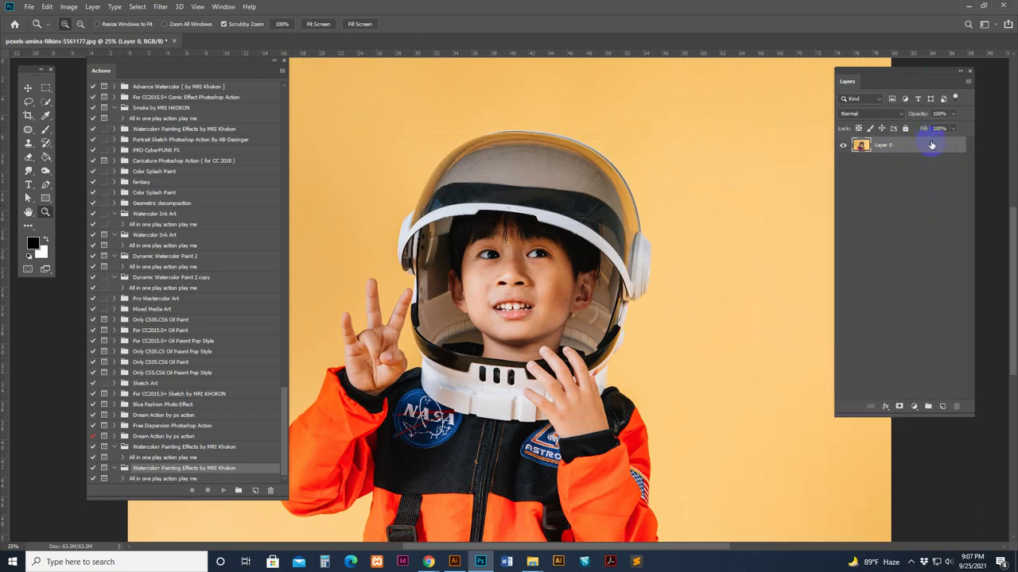
right_click(932, 145)
left_click(819, 434)
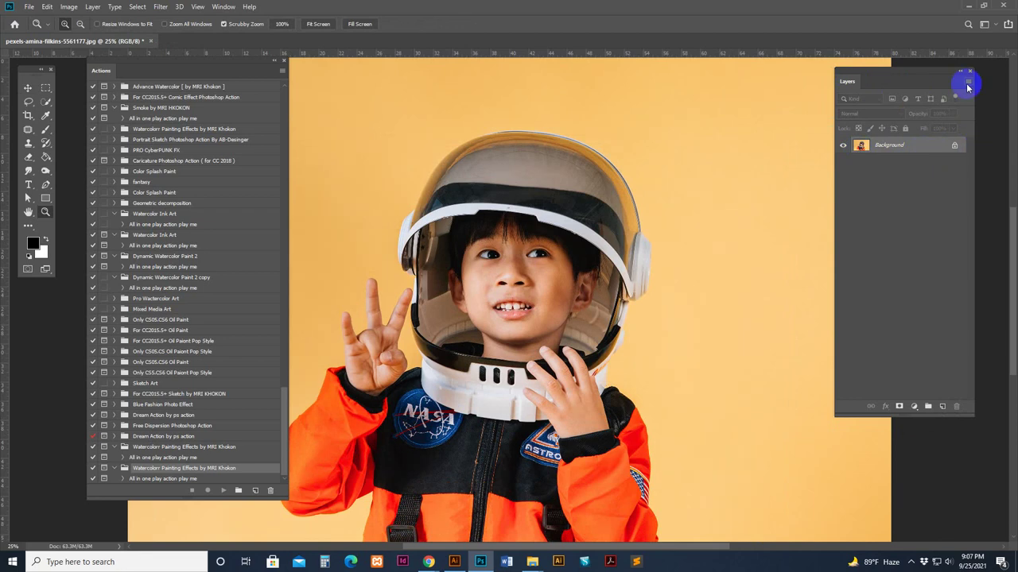
Step: Confirm the Layers panel options with Entire Document thumbnails, default fill-layer masks, expanded new effects and "copy" naming enabled
left_click(968, 82)
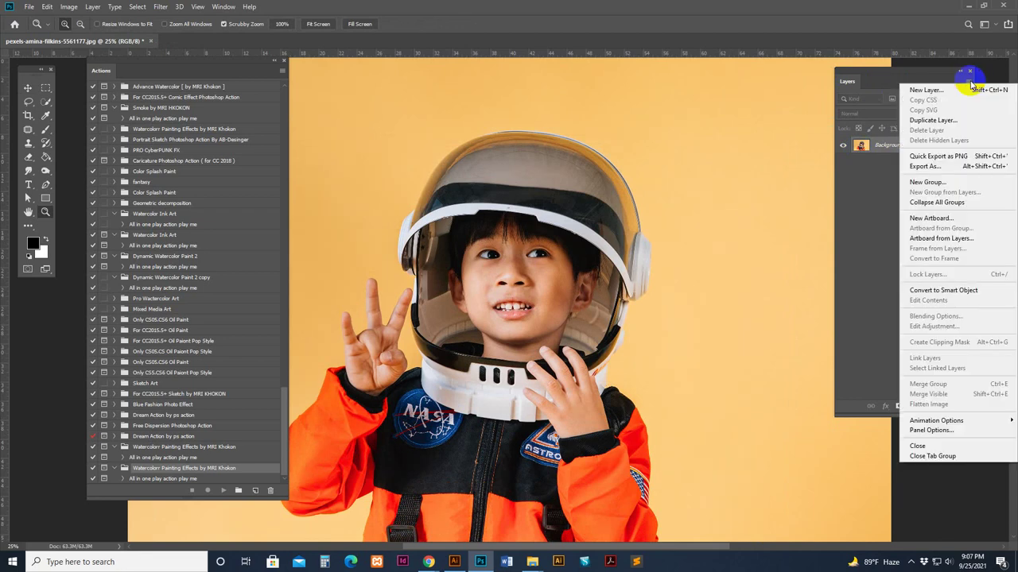
left_click(970, 82)
left_click(969, 81)
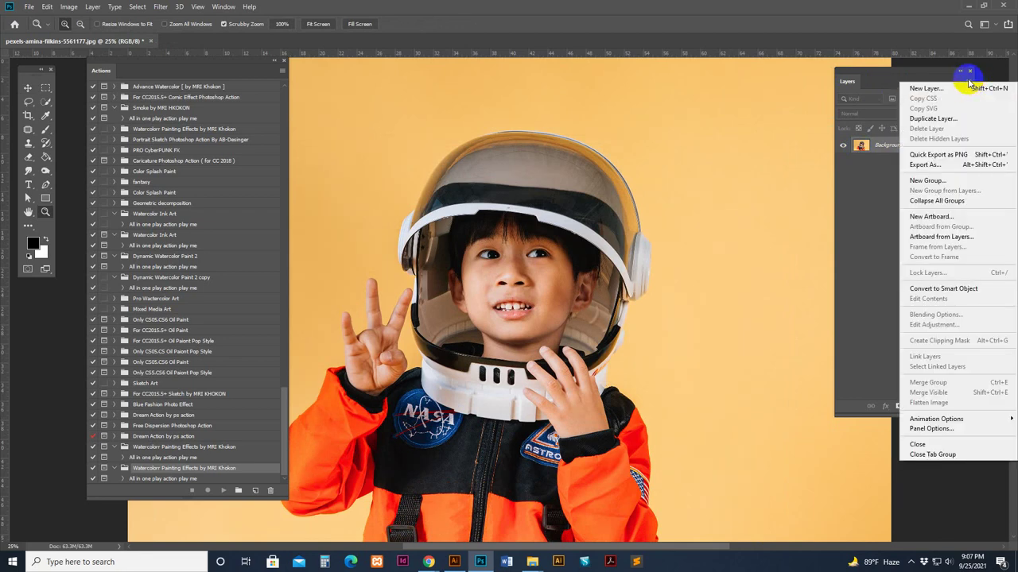
left_click(932, 429)
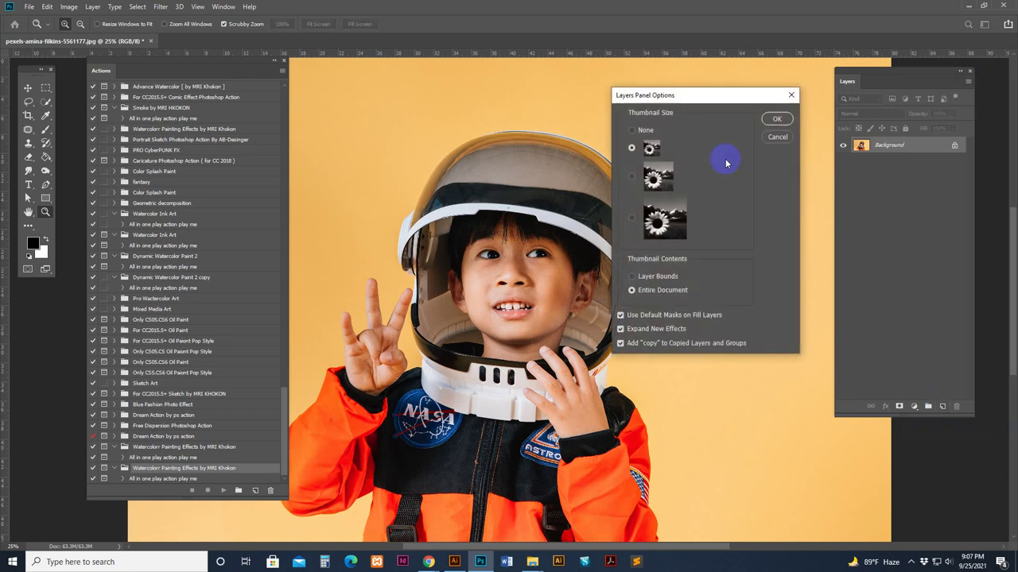
left_click(633, 291)
left_click(621, 316)
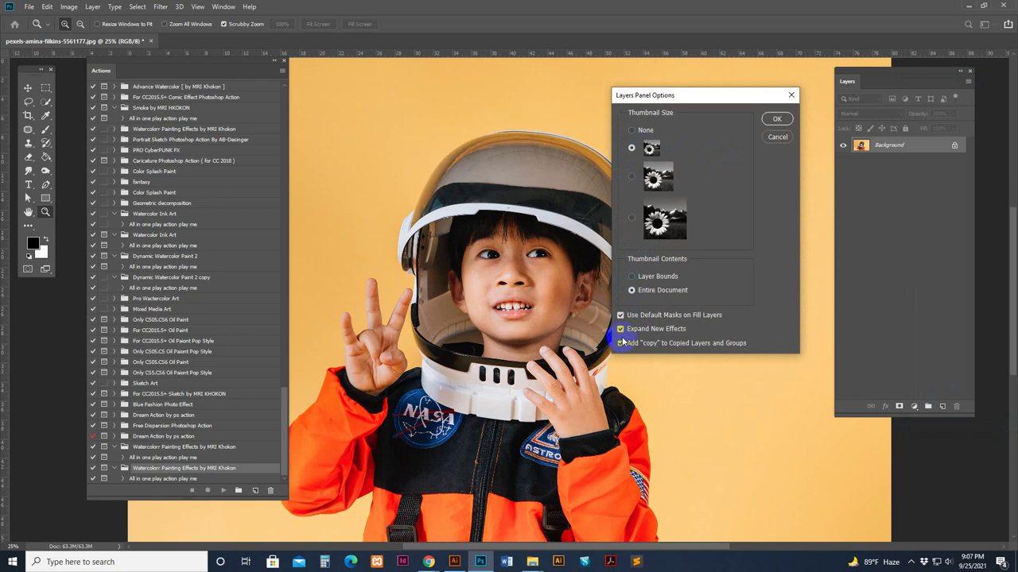
left_click(778, 118)
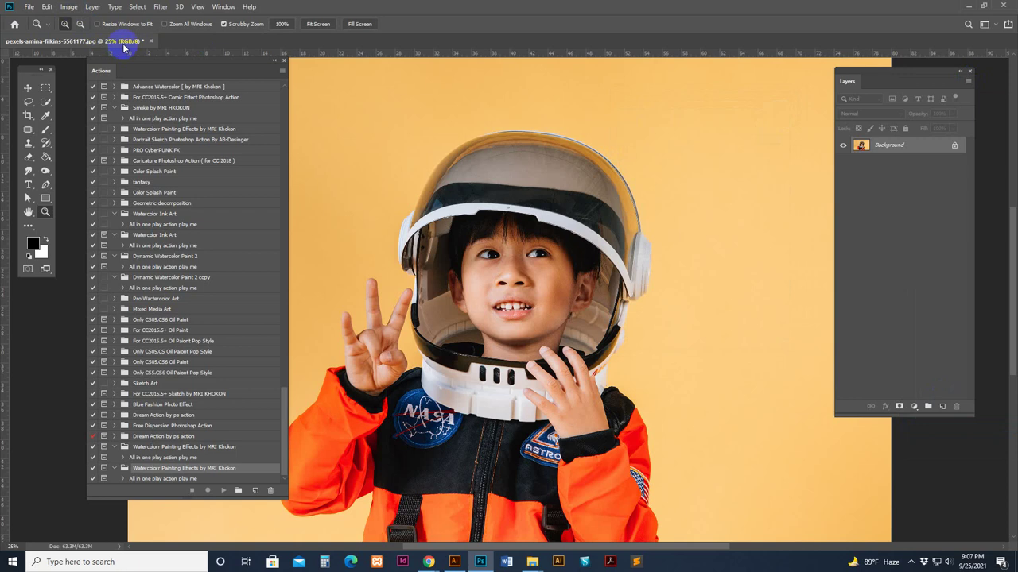
Step: Set the astronaut photo's color mode to RGB Color
left_click(69, 6)
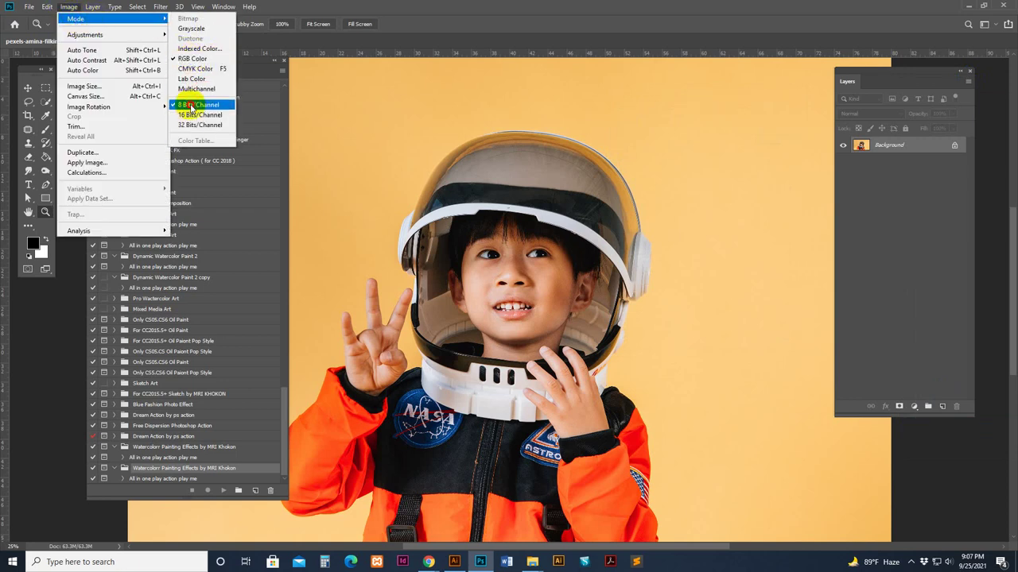
left_click(197, 61)
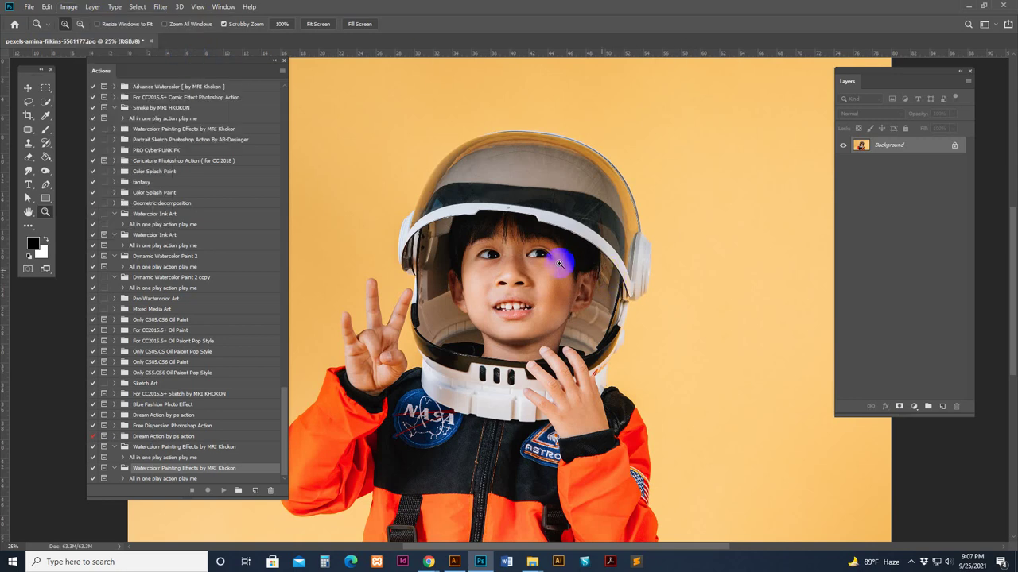
left_click_drag(520, 345, 558, 314)
Step: Resize the photo to 3000 pixels wide with proportions linked and resampling enabled
left_click(70, 8)
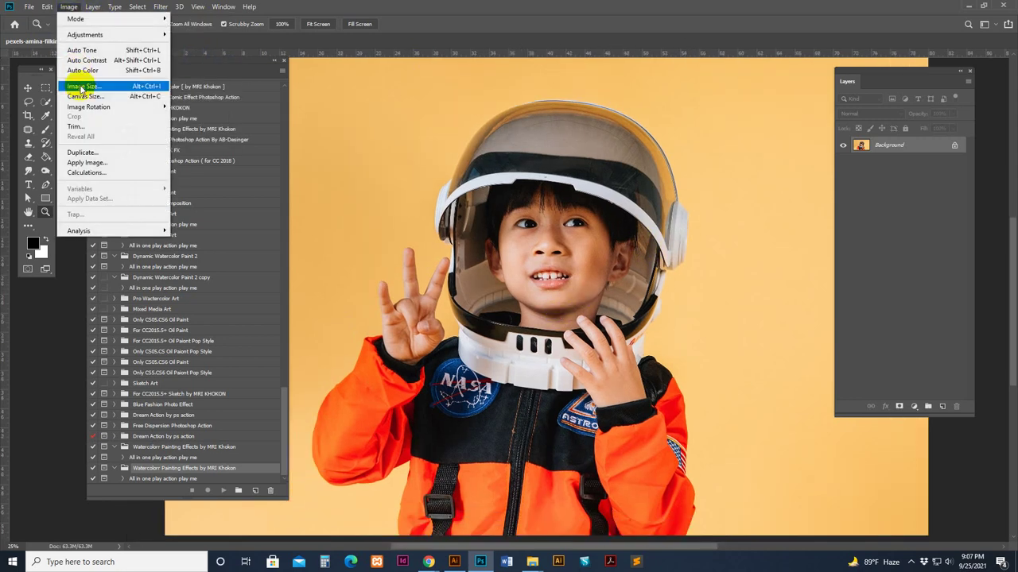
left_click(60, 84)
left_click(857, 152)
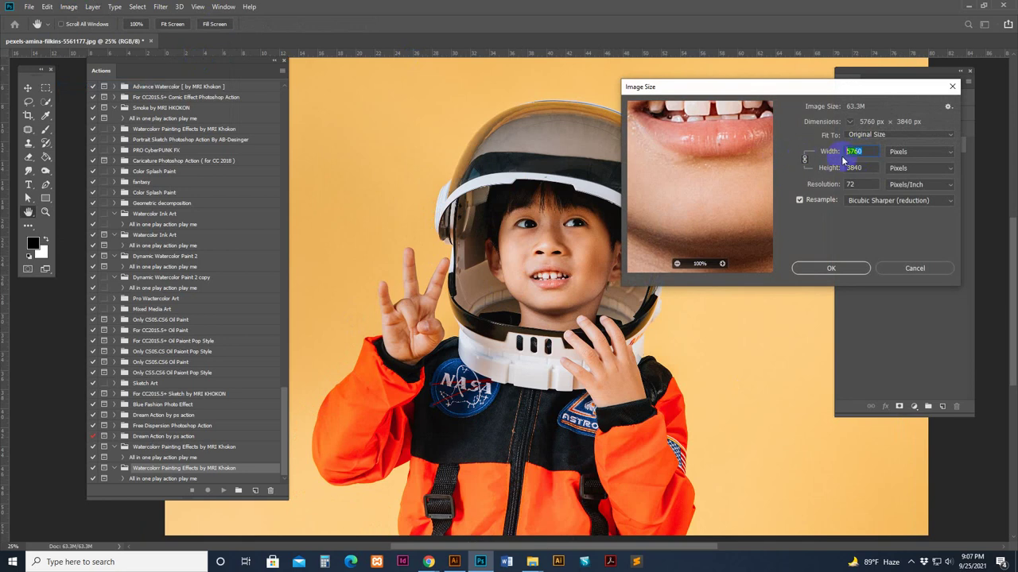
type("3000")
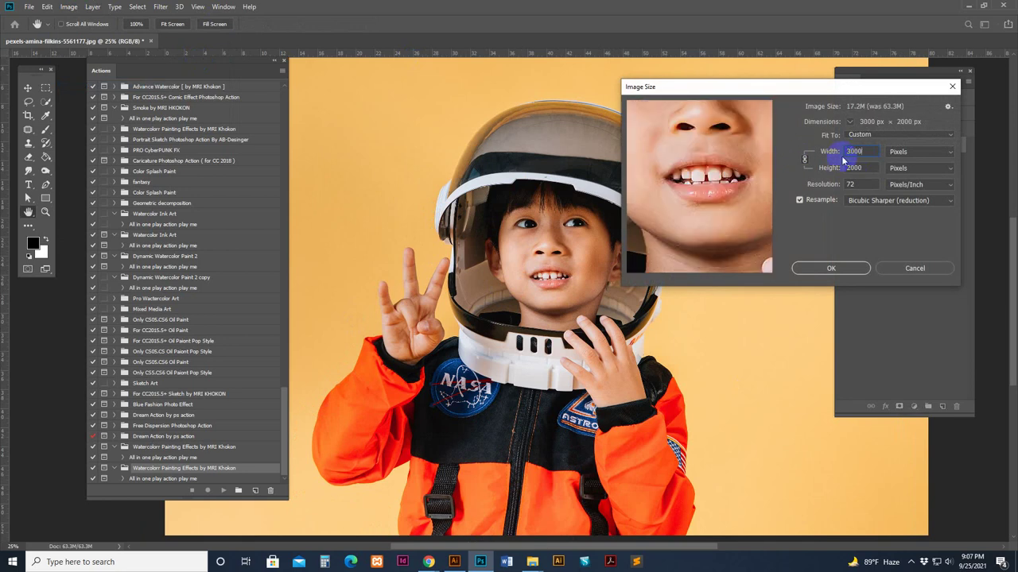
left_click_drag(797, 90, 712, 93)
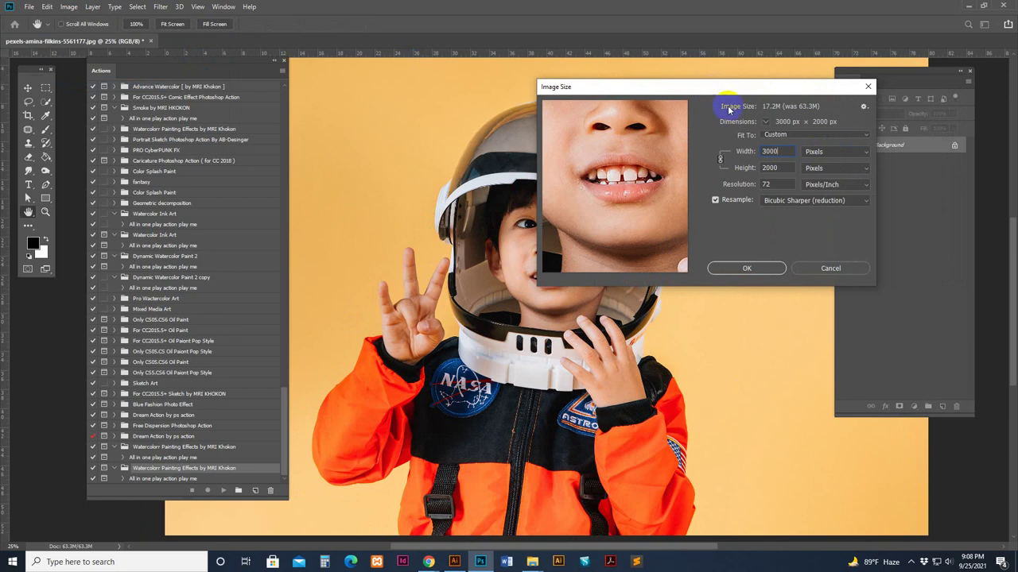
left_click(781, 155)
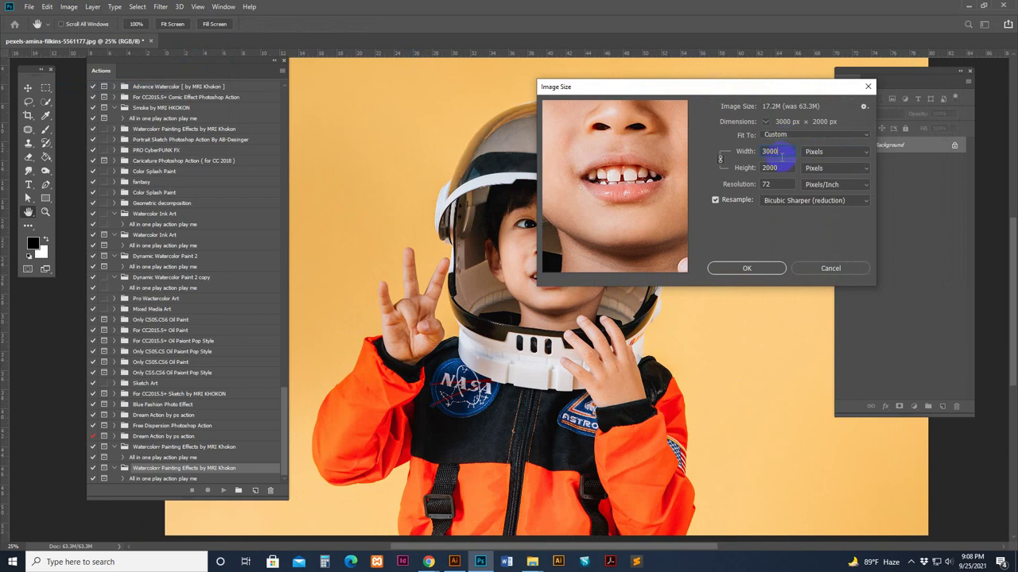
left_click(775, 274)
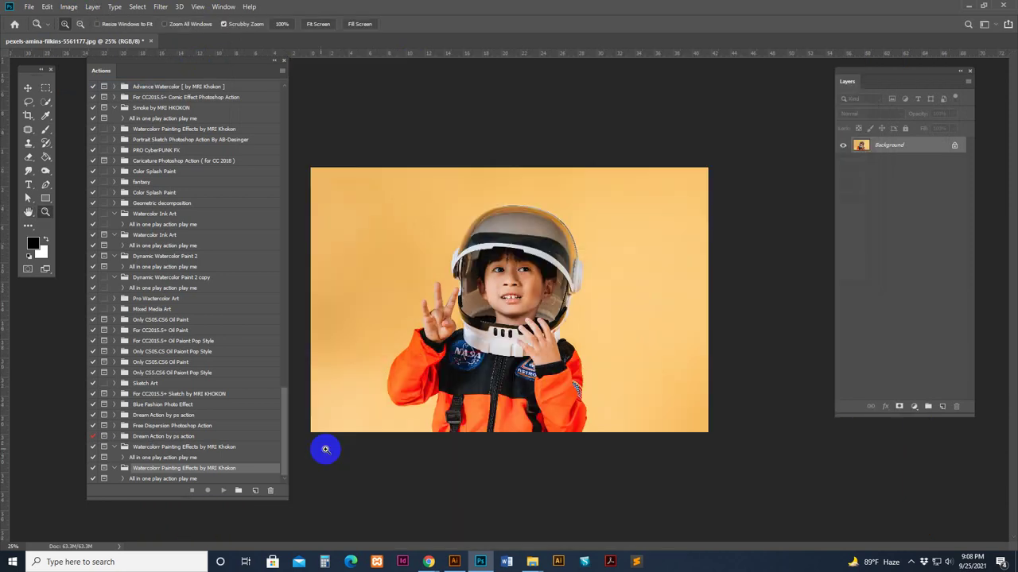
Step: Run "All in one play action play me" from the newest Watercolorr Painting Effects set and dismiss its closing message
key("z")
left_click(539, 293)
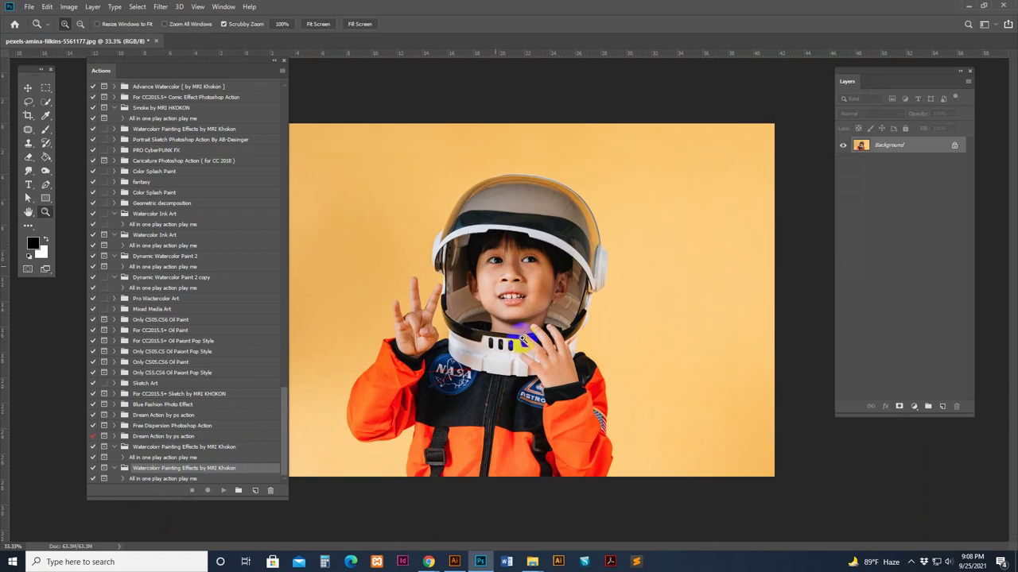
left_click(171, 480)
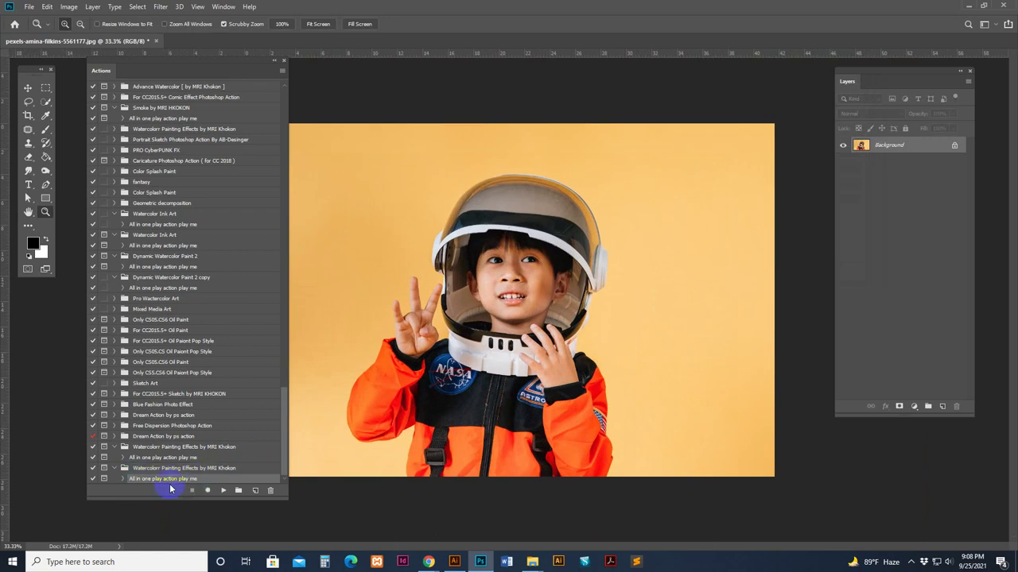
left_click(223, 490)
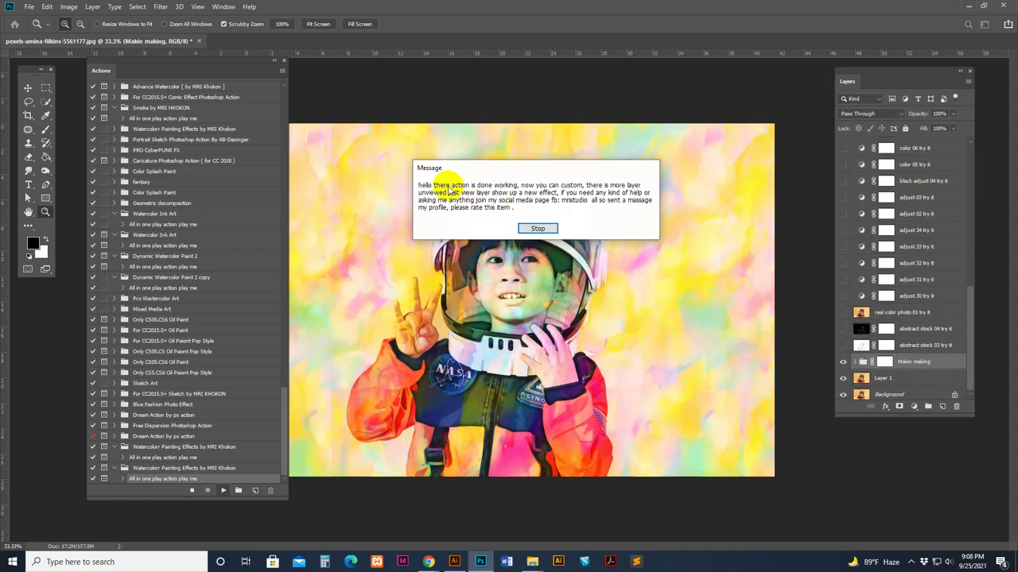
left_click(538, 228)
Step: Collapse the Actions panel and move it aside to uncover the painted image
left_click(531, 272)
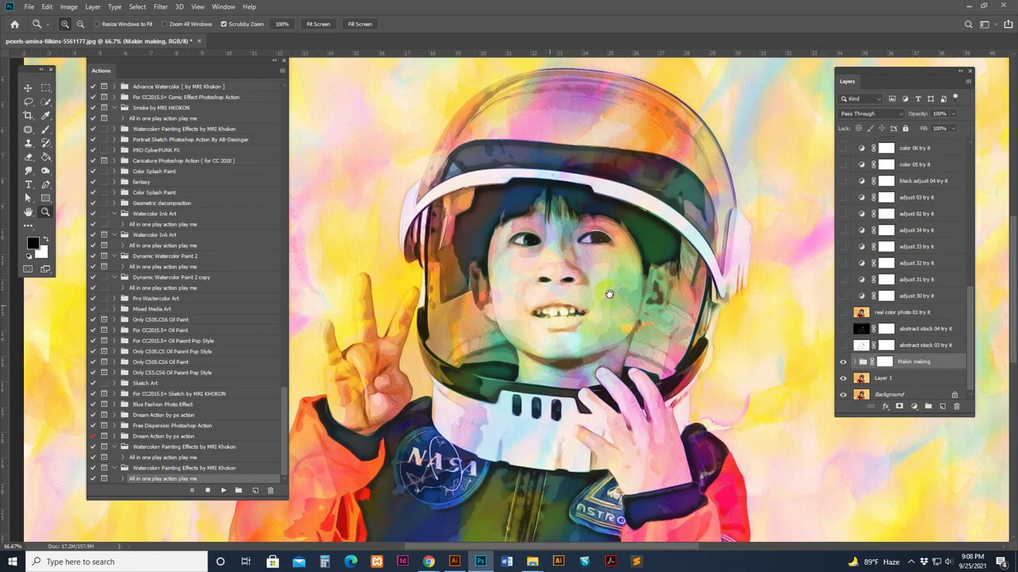
double_click(99, 73)
left_click_drag(99, 74, 82, 102)
Step: Examine the watercolor effect up close on the face, helmet, hands and spacesuit
left_click_drag(665, 289, 579, 252)
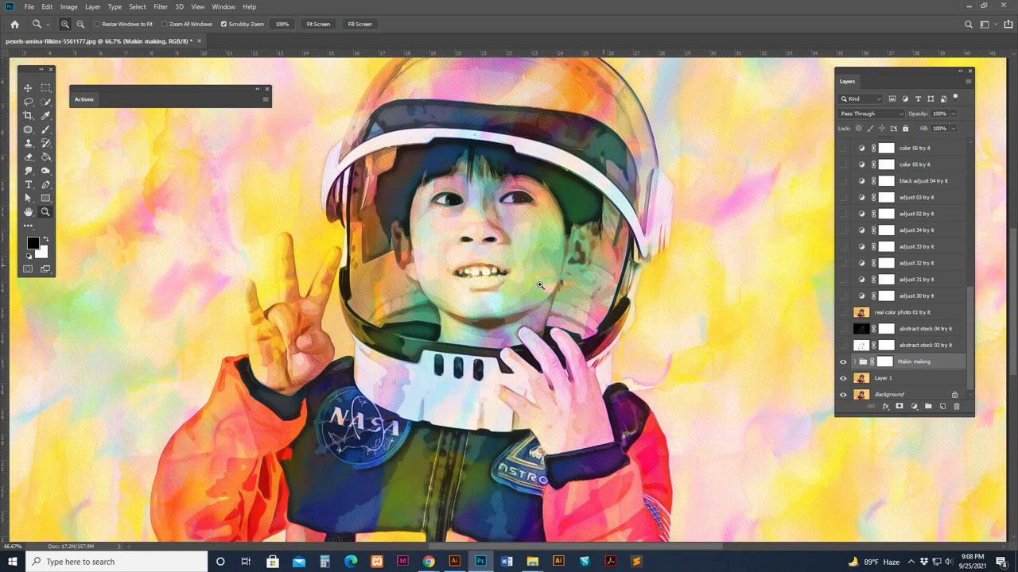
left_click_drag(512, 368, 585, 105)
left_click_drag(543, 351, 501, 517)
left_click(521, 219)
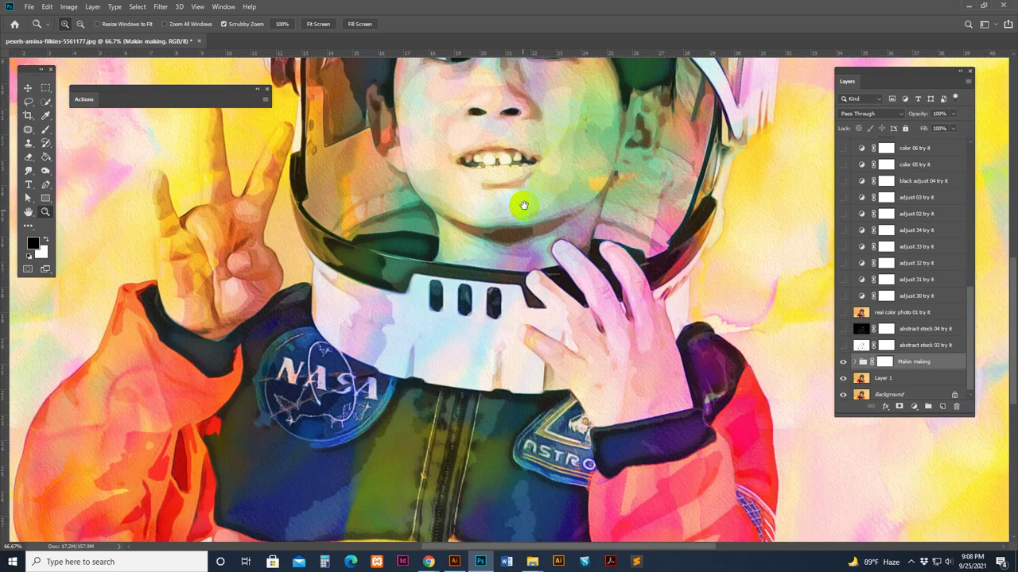
left_click_drag(522, 207, 560, 386)
left_click_drag(568, 343, 545, 351)
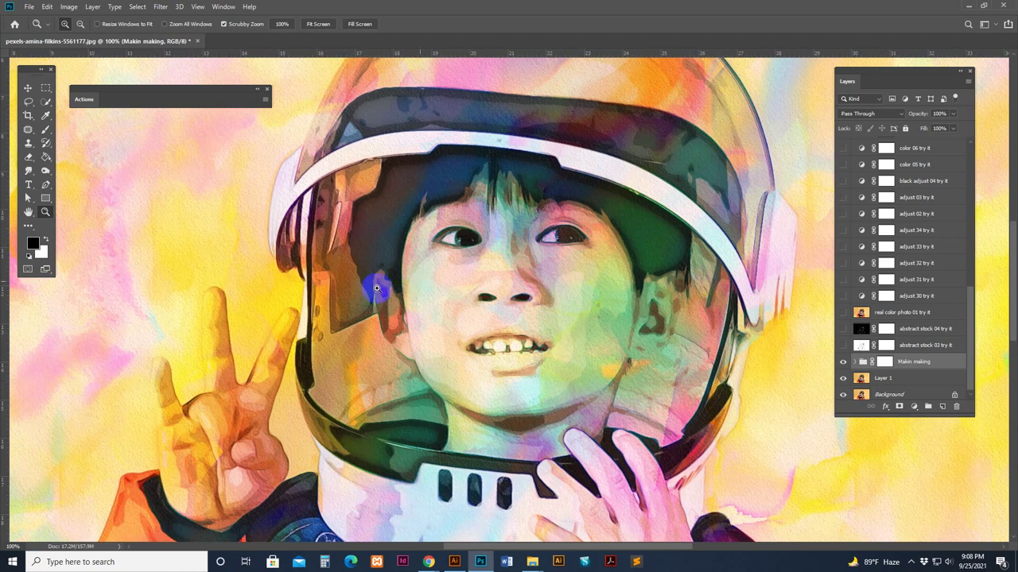
left_click_drag(526, 106, 505, 187)
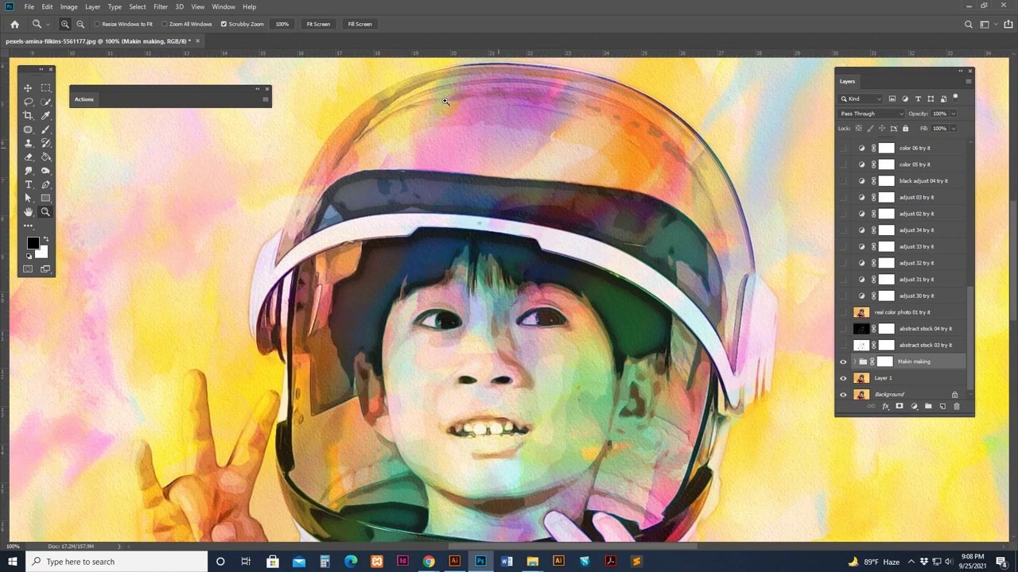
scroll(688, 365, "down", 8)
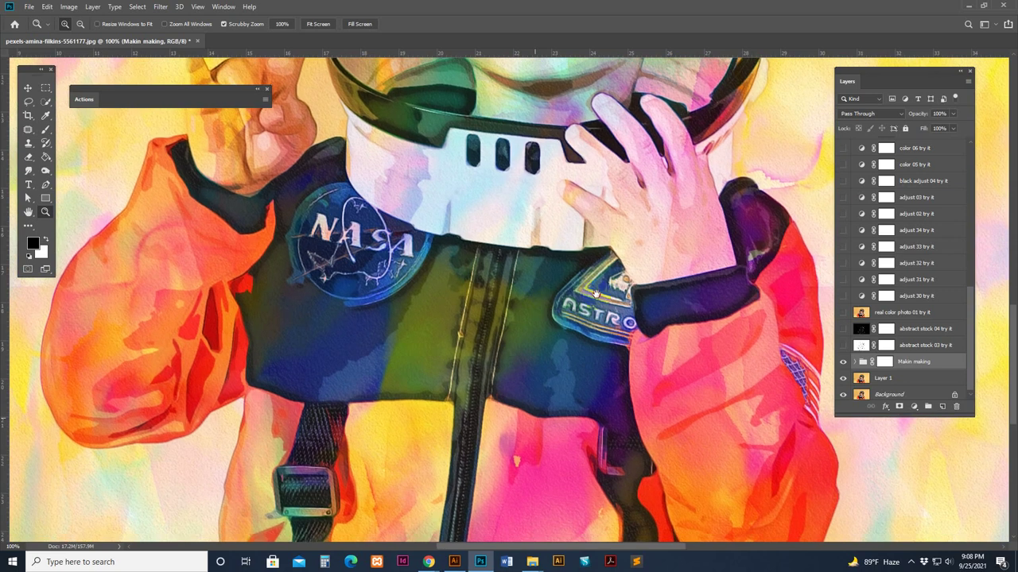
left_click_drag(294, 435, 406, 228)
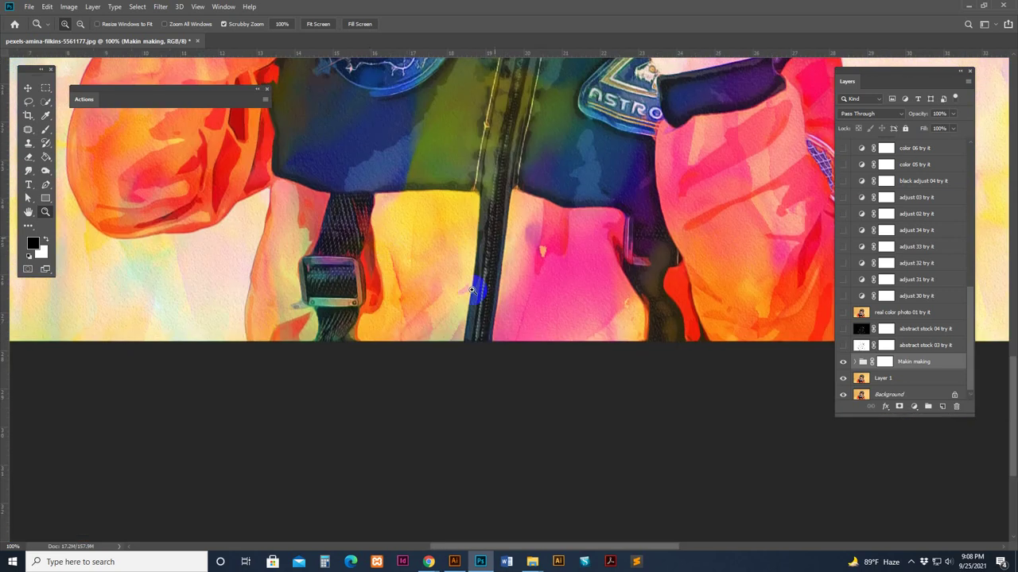
left_click_drag(307, 187, 322, 451)
left_click_drag(374, 377, 391, 461)
left_click_drag(652, 155, 540, 340)
left_click_drag(558, 284, 539, 363)
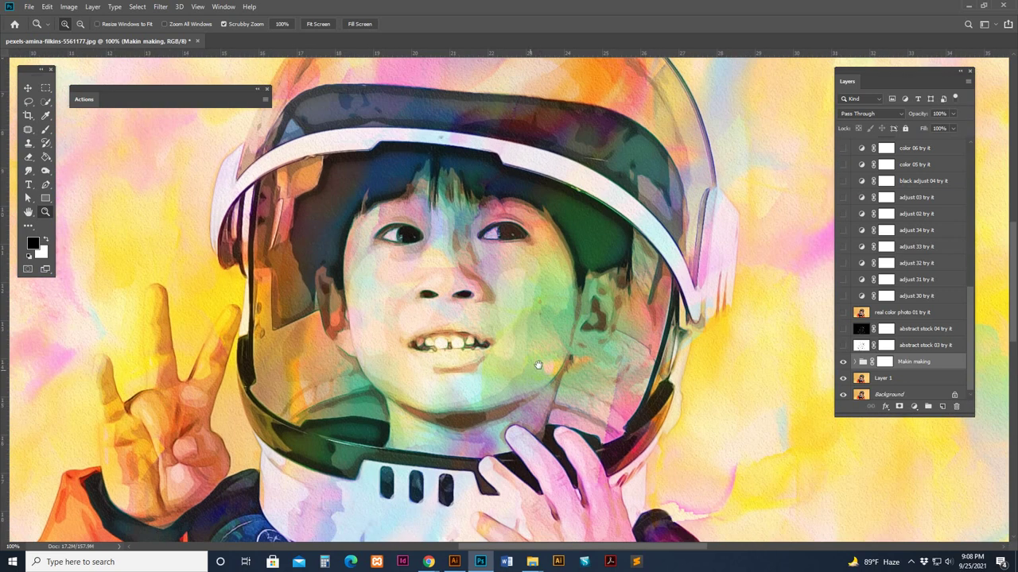
Step: Lengthen the Layers panel, then toggle the Makin making group off and on and expand it
left_click_drag(972, 411, 993, 481)
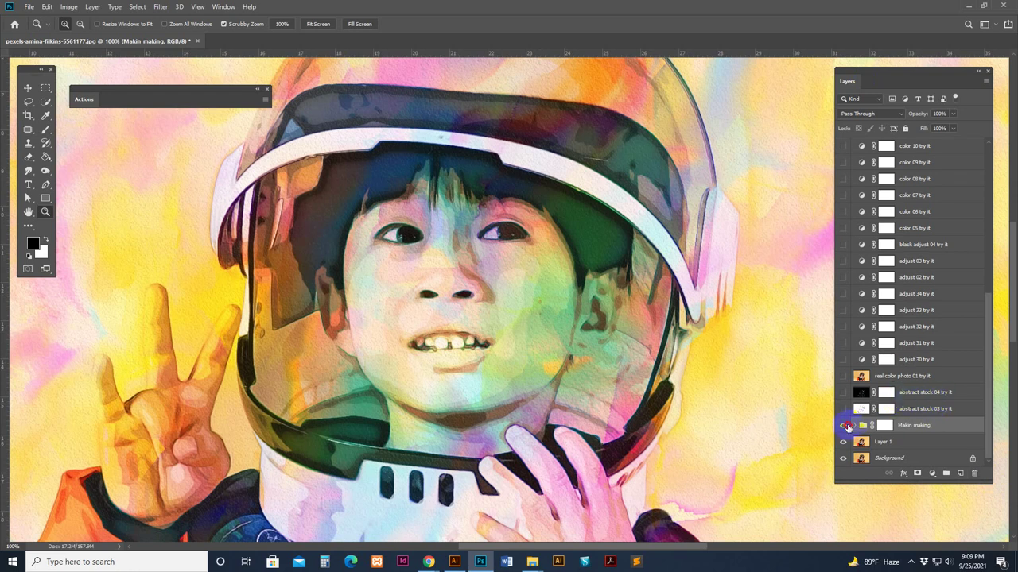
left_click(843, 425)
left_click(844, 425)
left_click(855, 426)
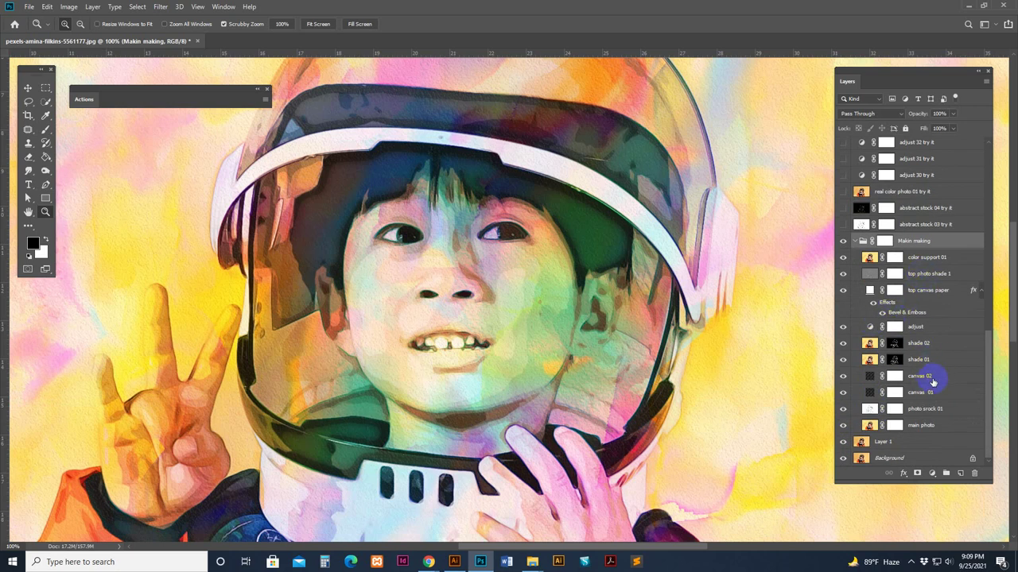
Step: Compare the painting with the color support 01, top photo shade 1 and adjust layers each hidden and shown
left_click(936, 259)
left_click(843, 258)
left_click(844, 258)
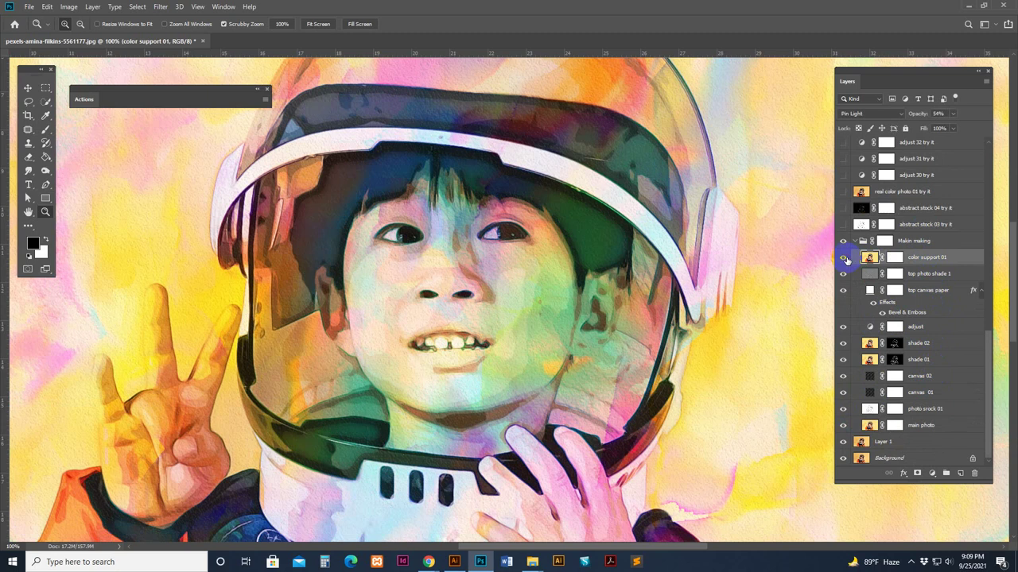
left_click(845, 276)
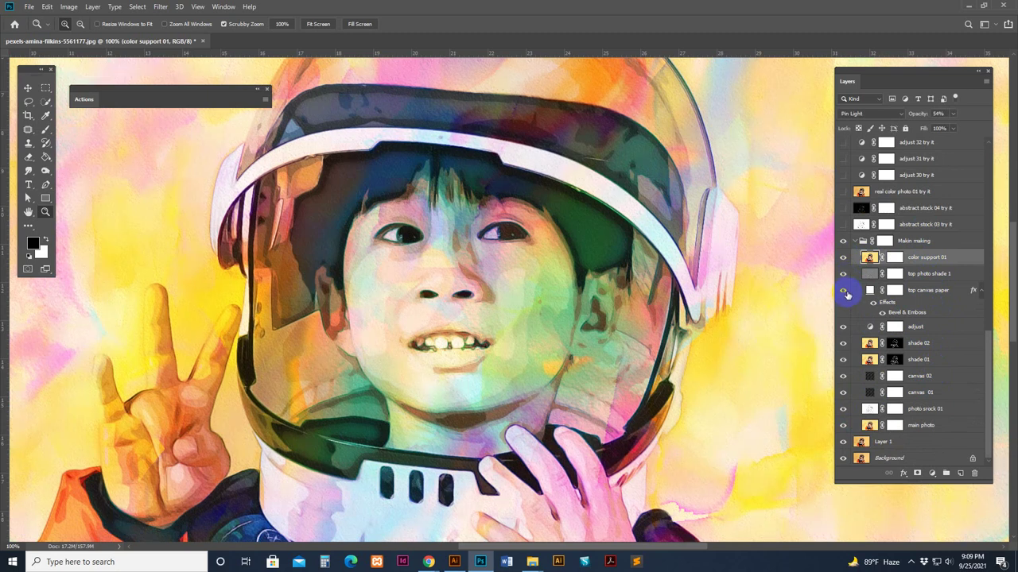
left_click(843, 327)
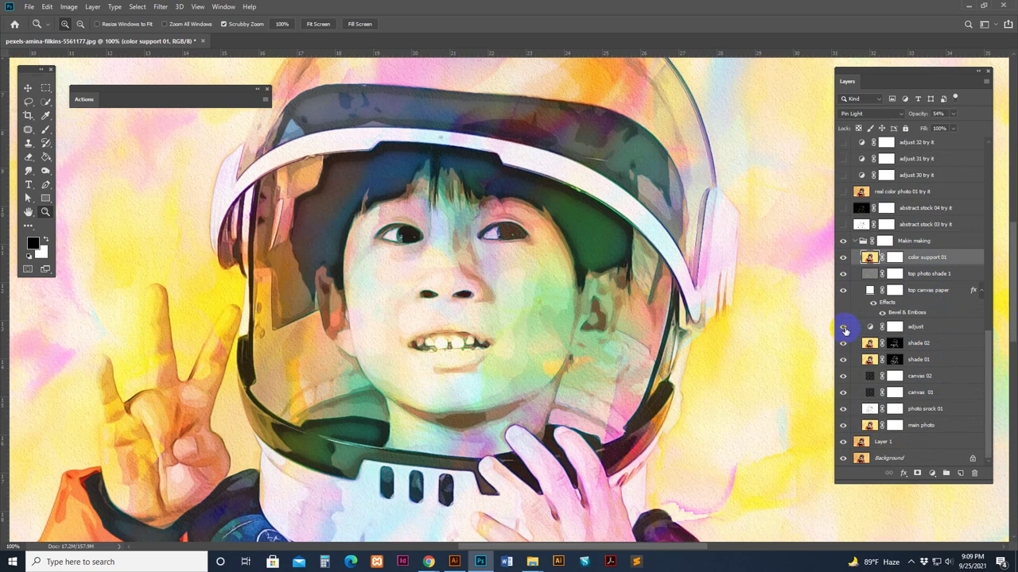
left_click(843, 326)
Step: Set the Contrast of the adjust Brightness/Contrast layer to -17 and close its properties
double_click(870, 327)
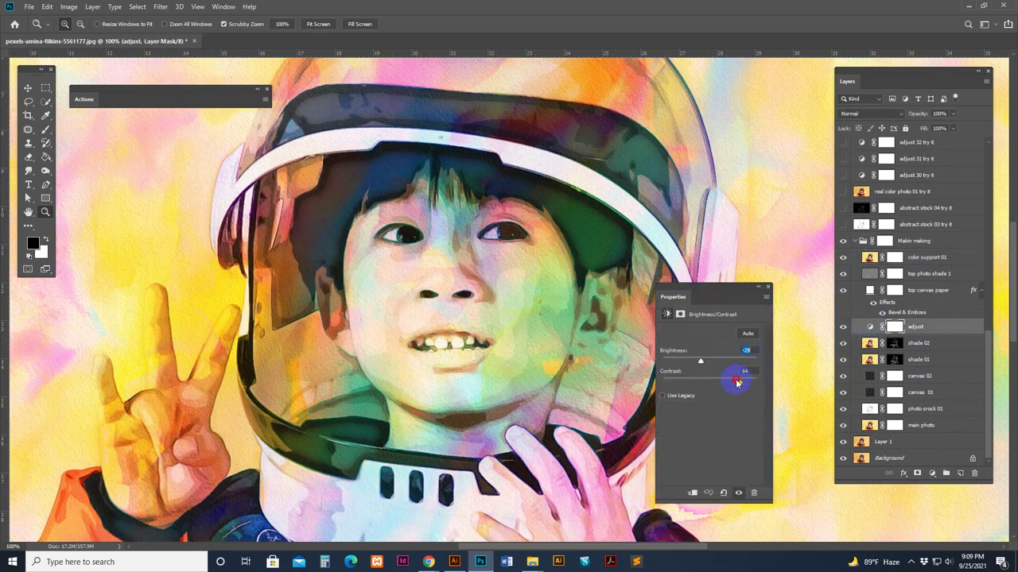
left_click_drag(737, 383, 694, 382)
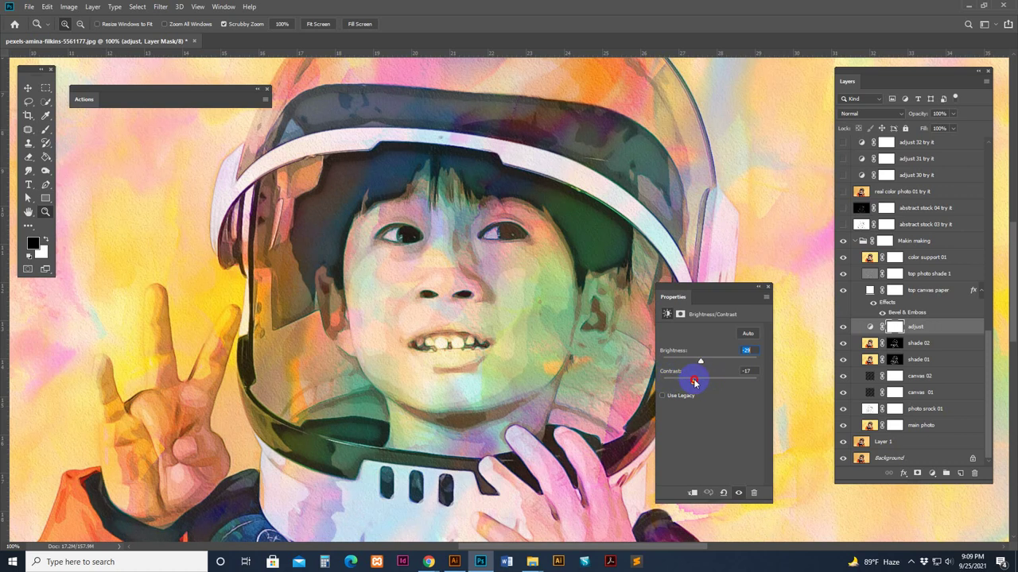
left_click(768, 287)
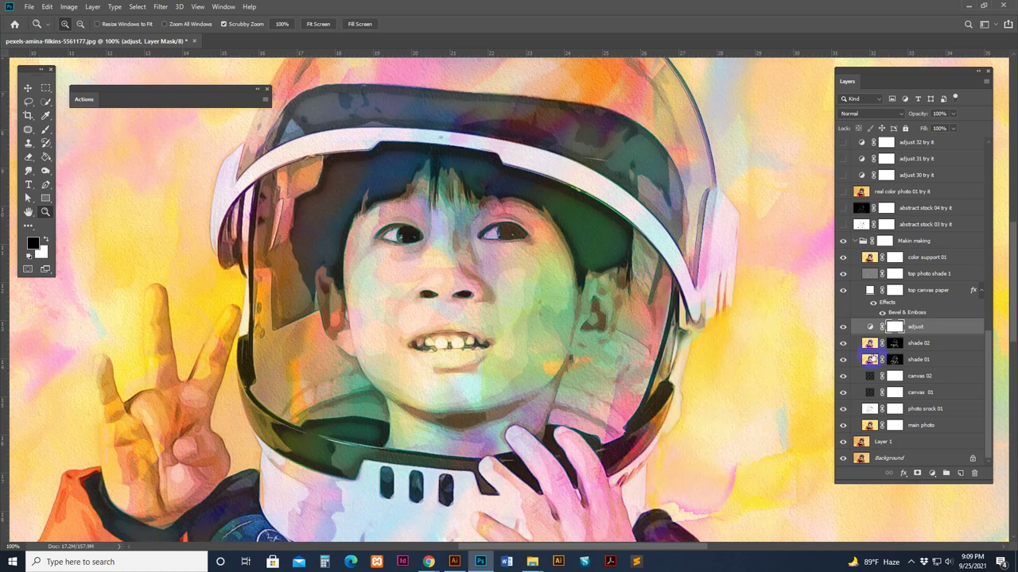
Step: Toggle the shade 02 layer off and on repeatedly to compare its shading on the portrait
left_click(863, 344)
left_click(843, 343)
left_click(843, 343)
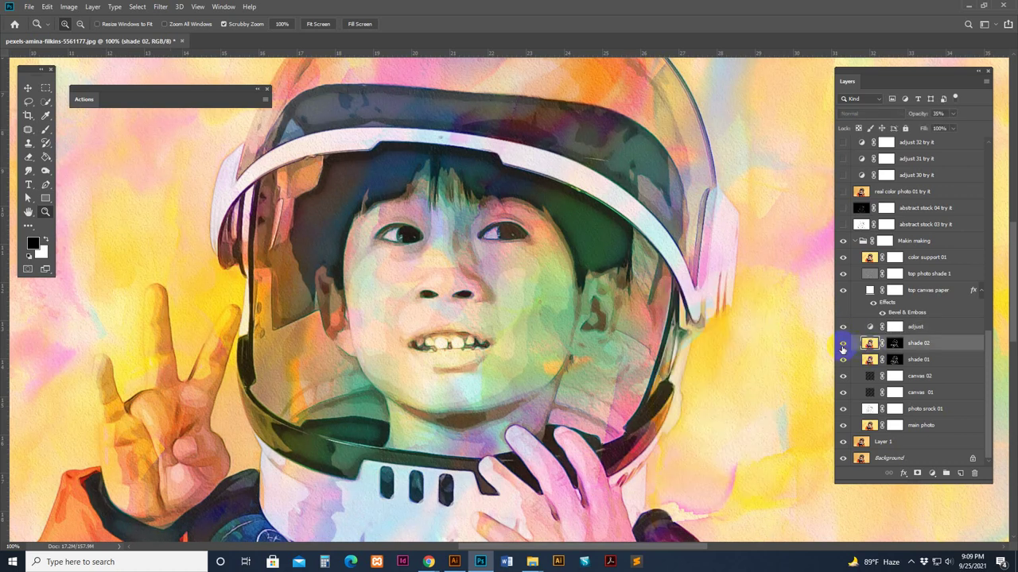
left_click(843, 347)
left_click(842, 348)
left_click(843, 346)
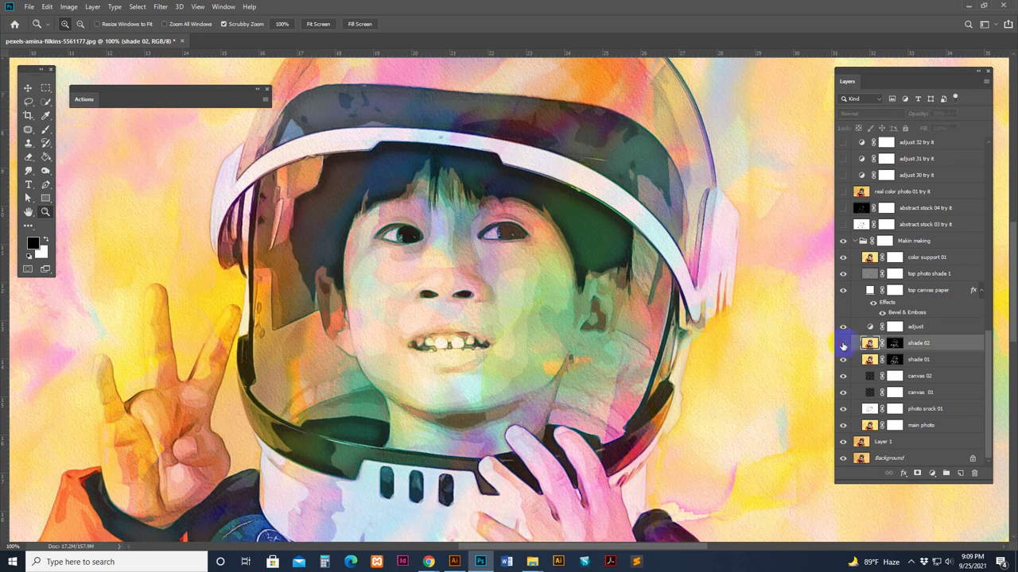
left_click(843, 344)
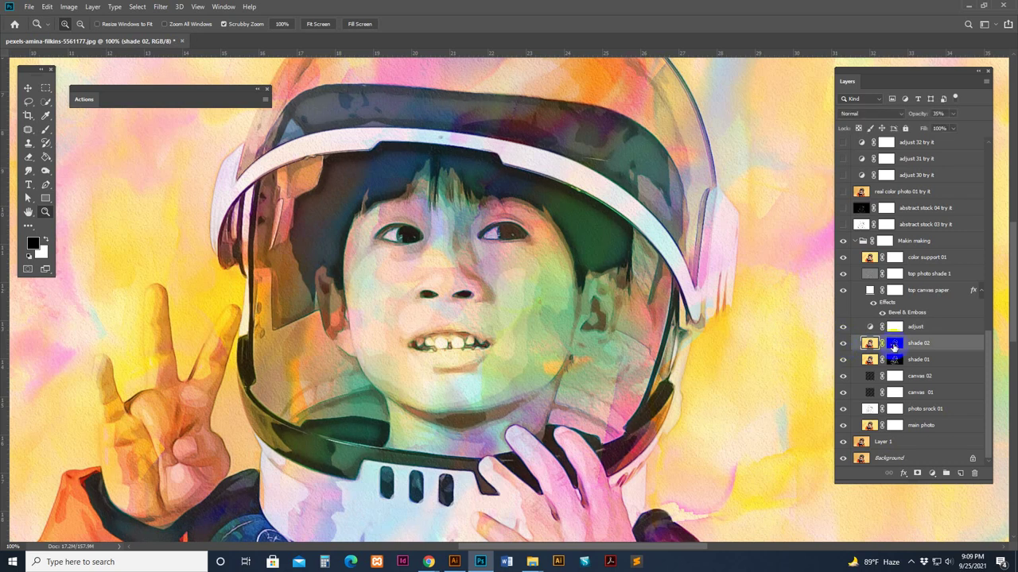
Step: Select the shade 02 layer mask and paint black around the boy's left eye with a resized soft brush
left_click(893, 345)
key("b")
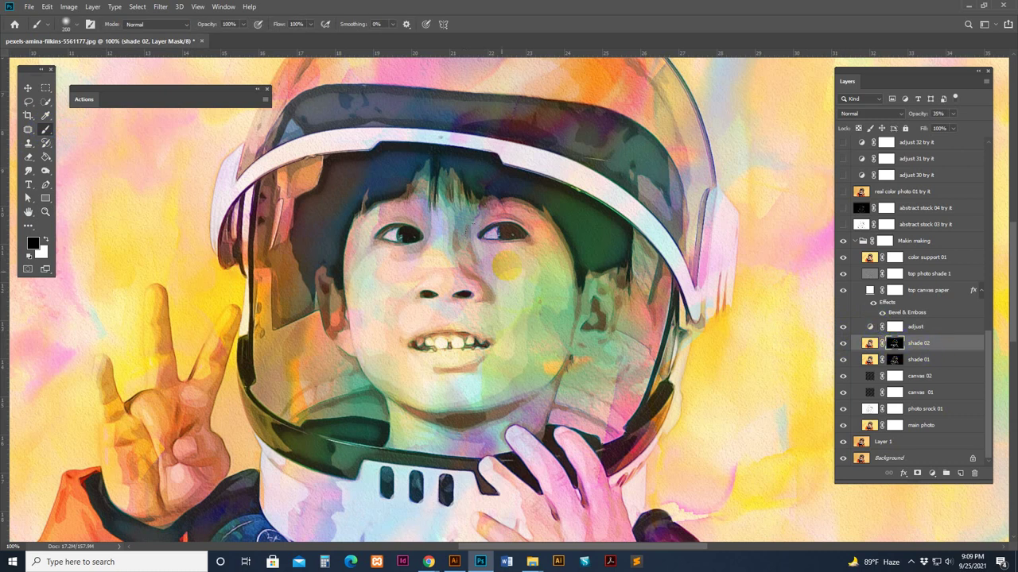
left_click(490, 255)
mouse_move(489, 235)
left_mouse_down()
mouse_move(510, 235)
mouse_move(497, 236)
left_mouse_up()
left_click(479, 250)
key("]")
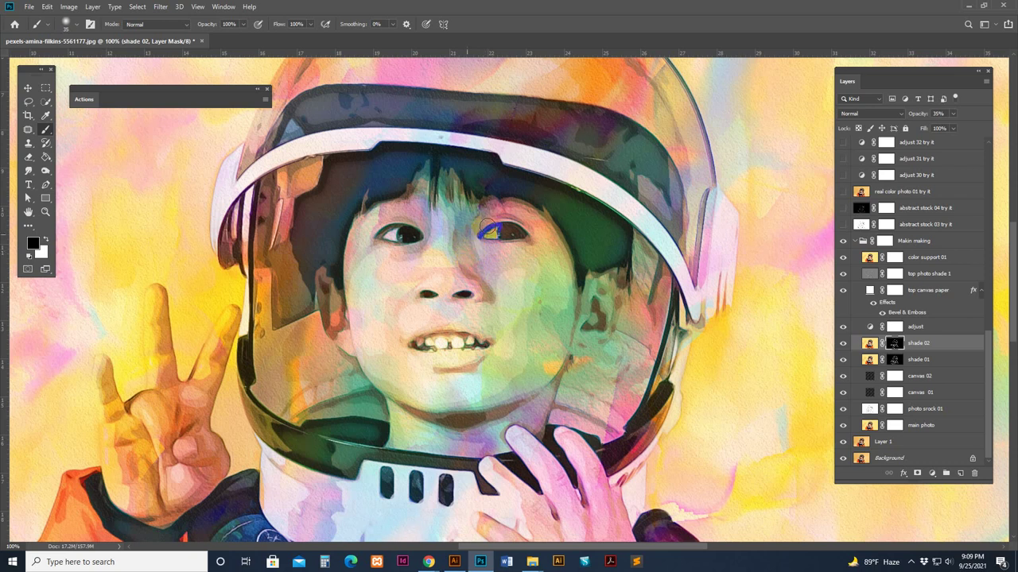
Step: Paint white on the shade 02 mask over the left eye and mouth, and compare with the layer hidden and shown
left_click(33, 244)
left_click(45, 239)
left_click_drag(499, 230, 474, 245)
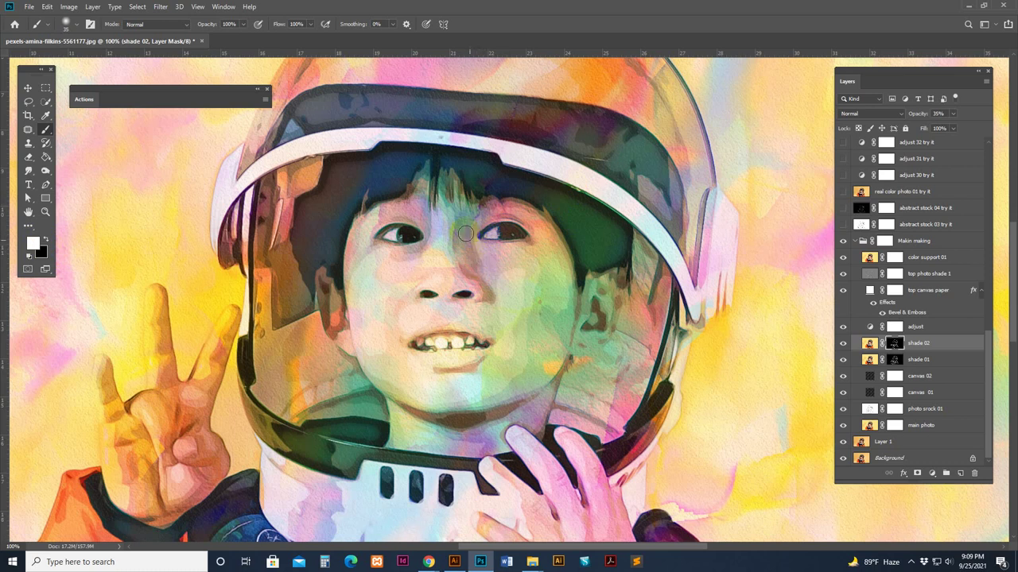
mouse_move(471, 346)
left_mouse_down()
mouse_move(422, 354)
mouse_move(491, 346)
mouse_move(456, 326)
mouse_move(417, 349)
mouse_move(458, 334)
mouse_move(483, 343)
mouse_move(416, 348)
mouse_move(477, 355)
left_mouse_up()
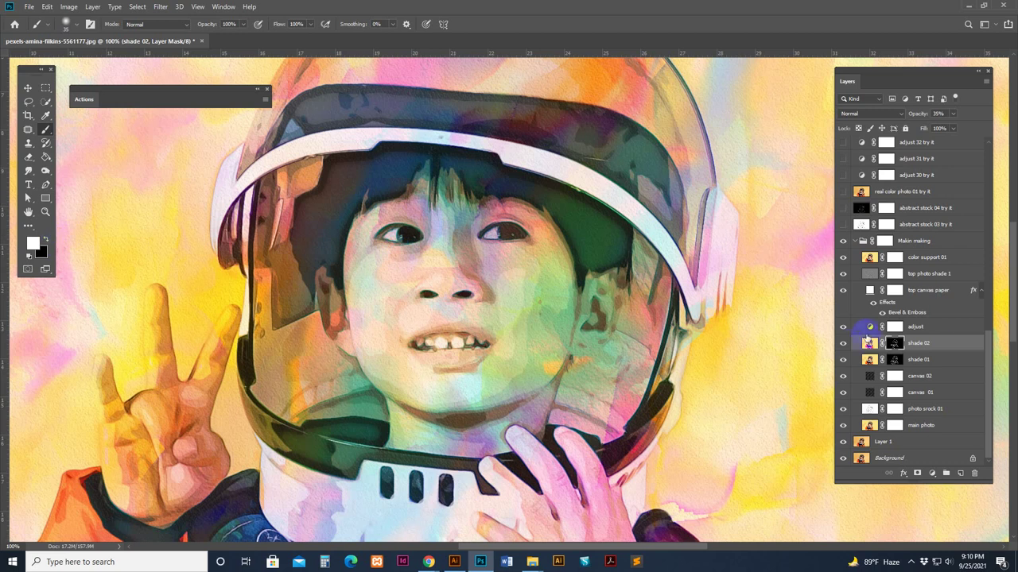
left_click(842, 343)
left_click(843, 343)
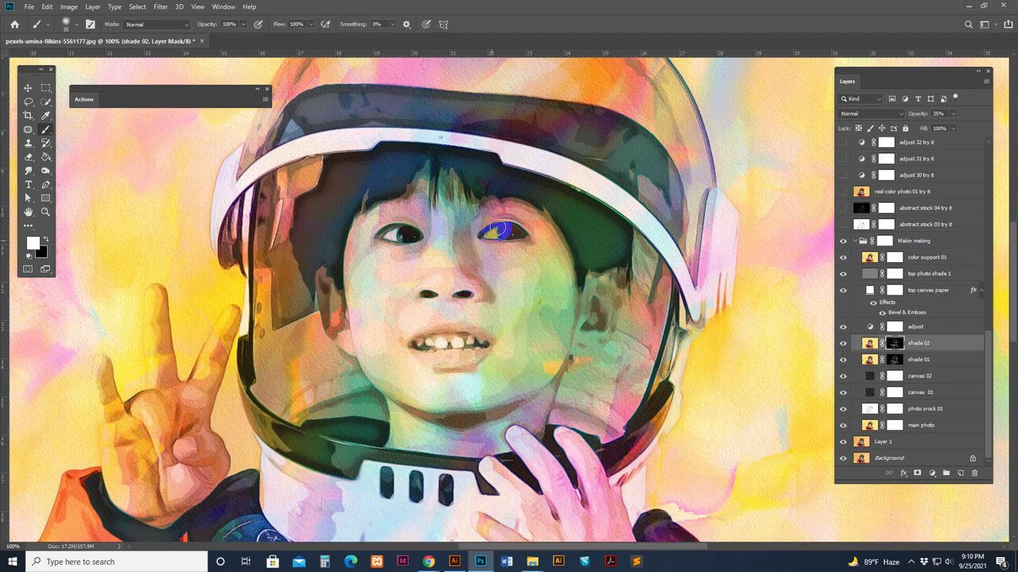
Step: Toggle the visibility of the canvas 02 and canvas 01 layers to compare their texture on the portrait
left_click(923, 360)
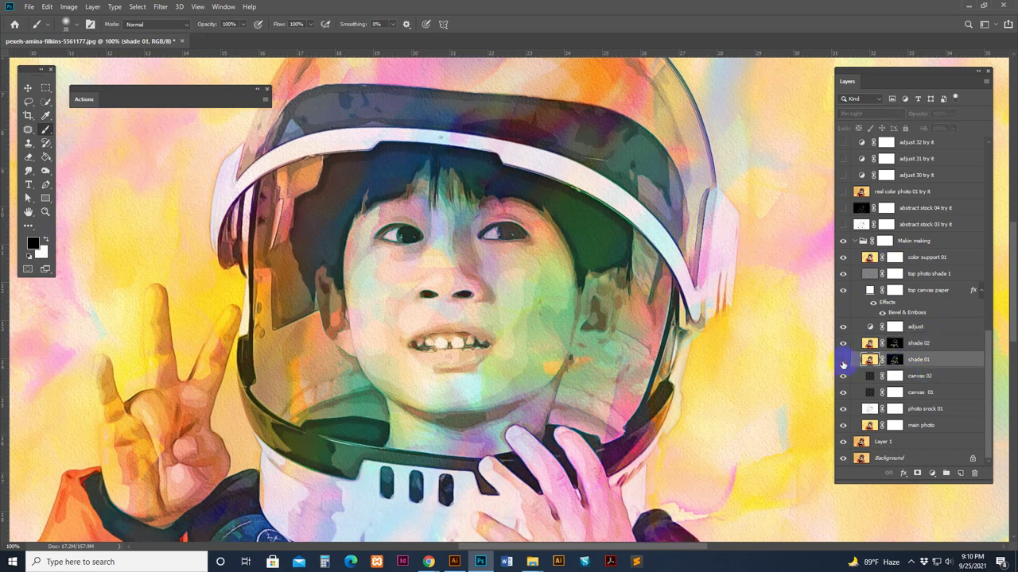
left_click(849, 384)
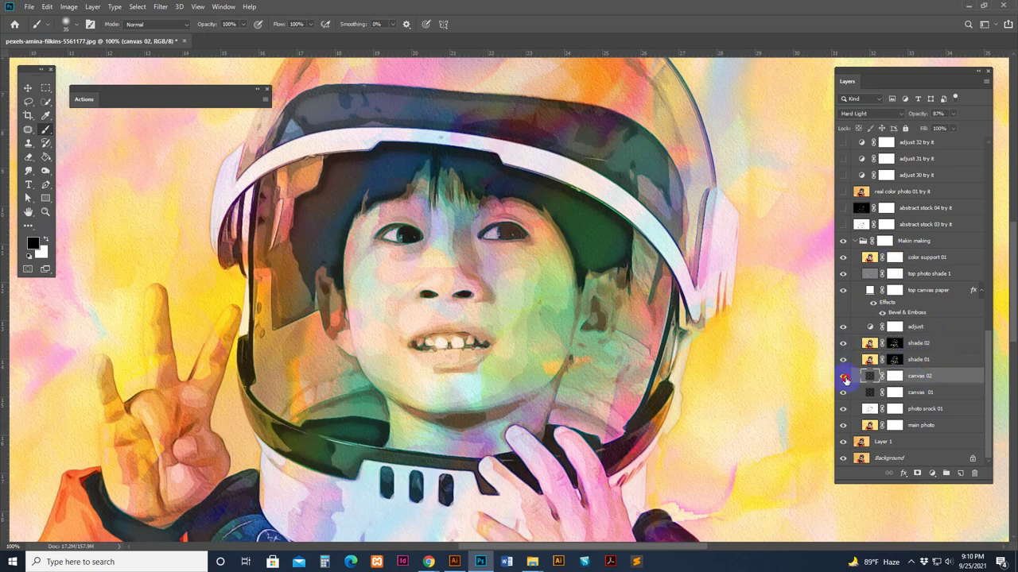
left_click(844, 377)
left_click(844, 377)
left_click(844, 393)
left_click(844, 392)
Step: Collapse the Makin making group and show the abstract stock 03 try it layer
left_click(864, 242)
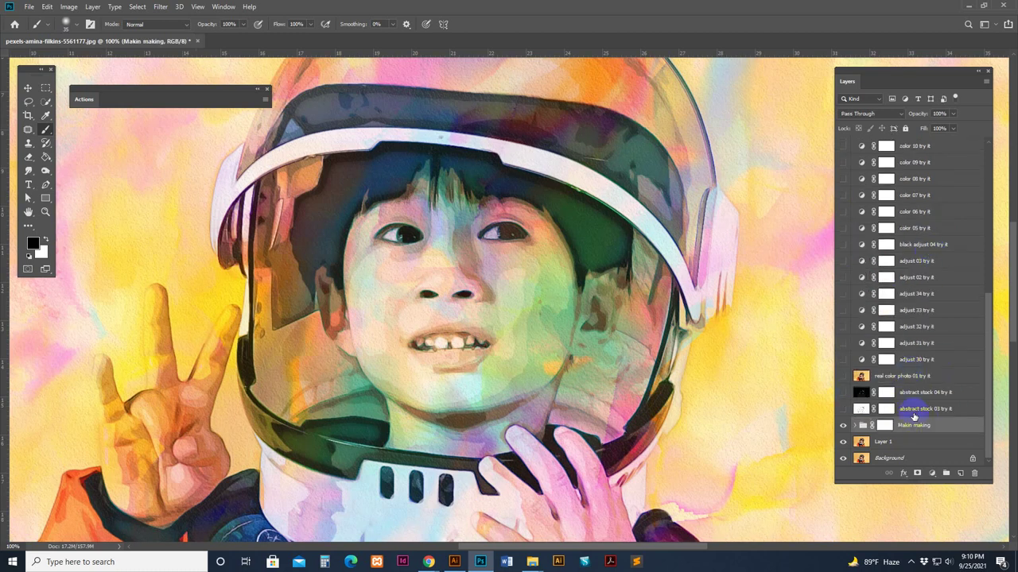
left_click(855, 410)
left_click(843, 409)
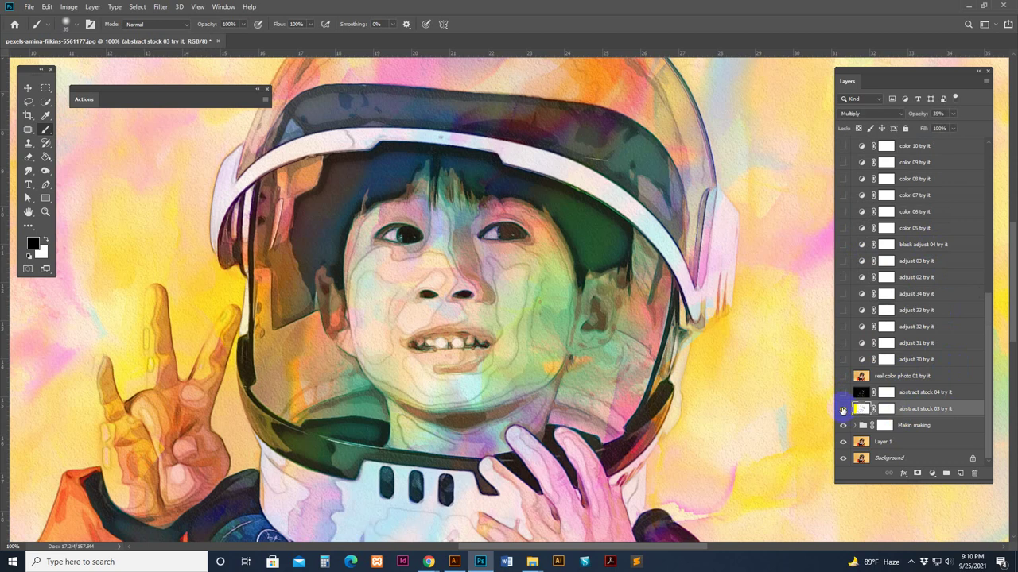
Step: Examine the abstract stock 03 contour lines over the suit, background and face, comparing with the layer hidden and shown
left_click_drag(475, 368, 608, 215)
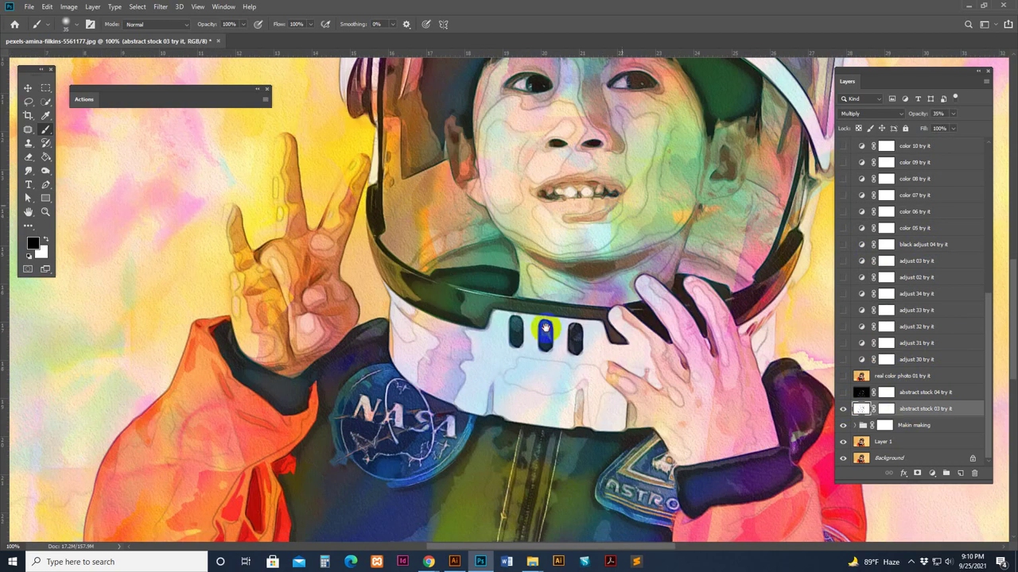
left_click_drag(546, 327, 451, 483)
left_click_drag(602, 427, 682, 89)
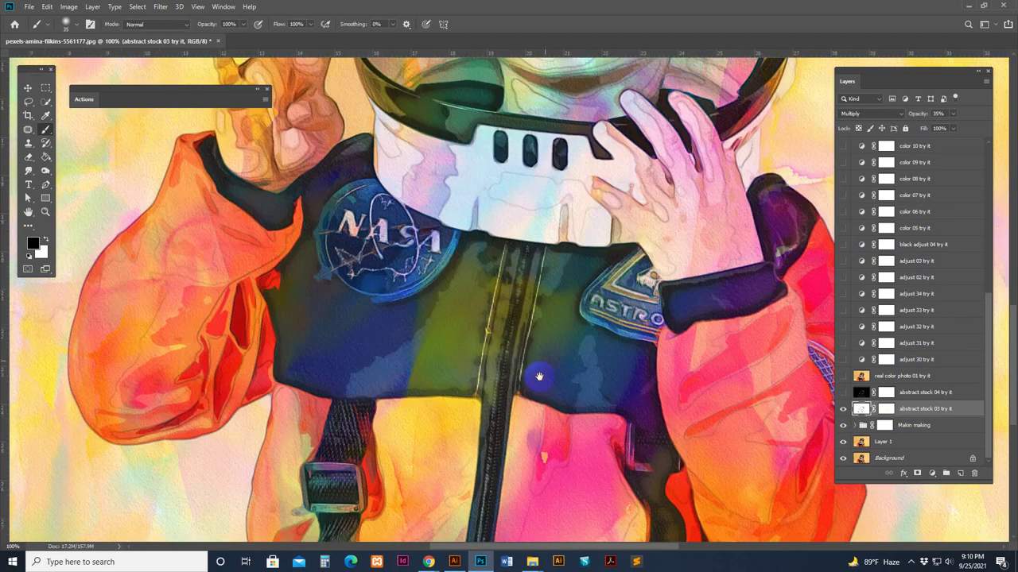
left_click_drag(539, 377, 797, 279)
left_click_drag(374, 230, 686, 444)
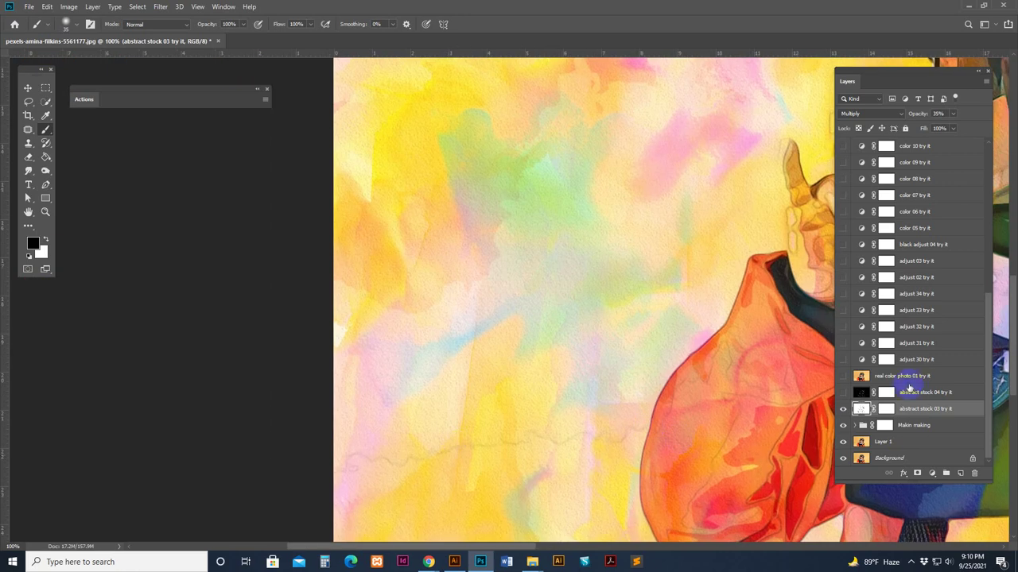
left_click(843, 409)
left_click(843, 409)
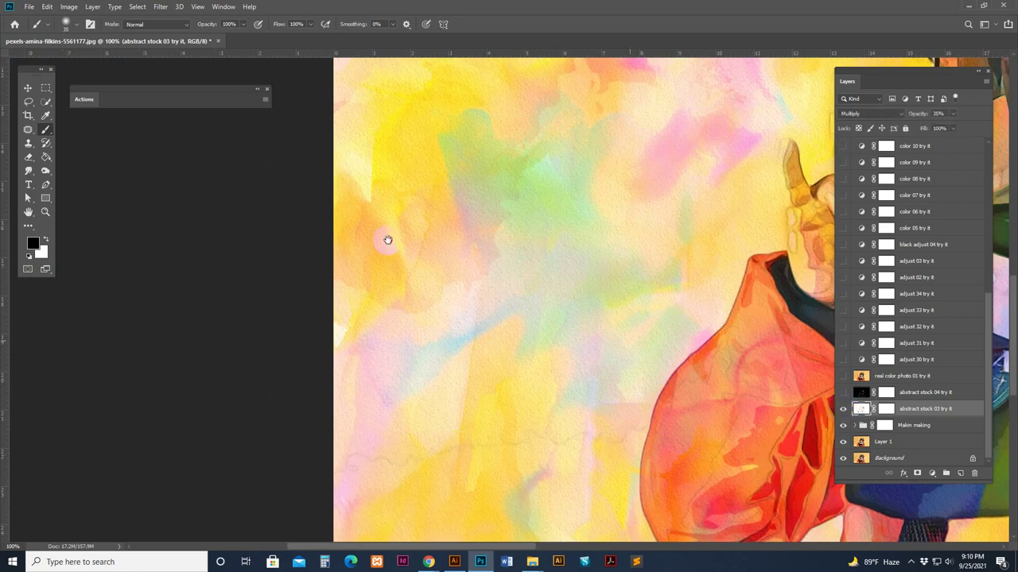
left_click_drag(660, 306, 271, 209)
left_click_drag(566, 264, 426, 457)
left_click_drag(613, 236, 541, 357)
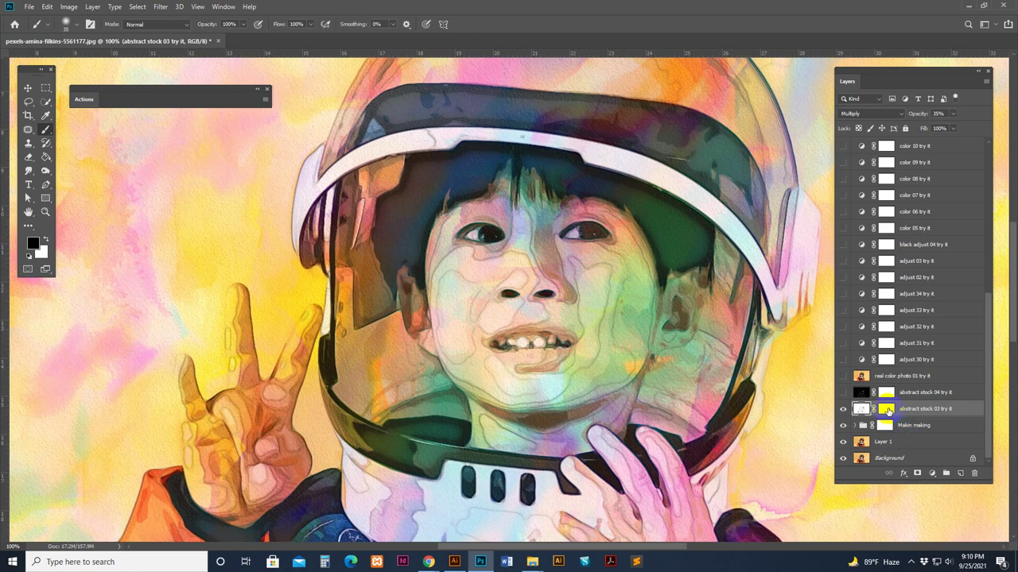
Step: Target the abstract stock 03 try it layer mask and set up a soft round 175 px brush with black as foreground color
left_click(885, 408)
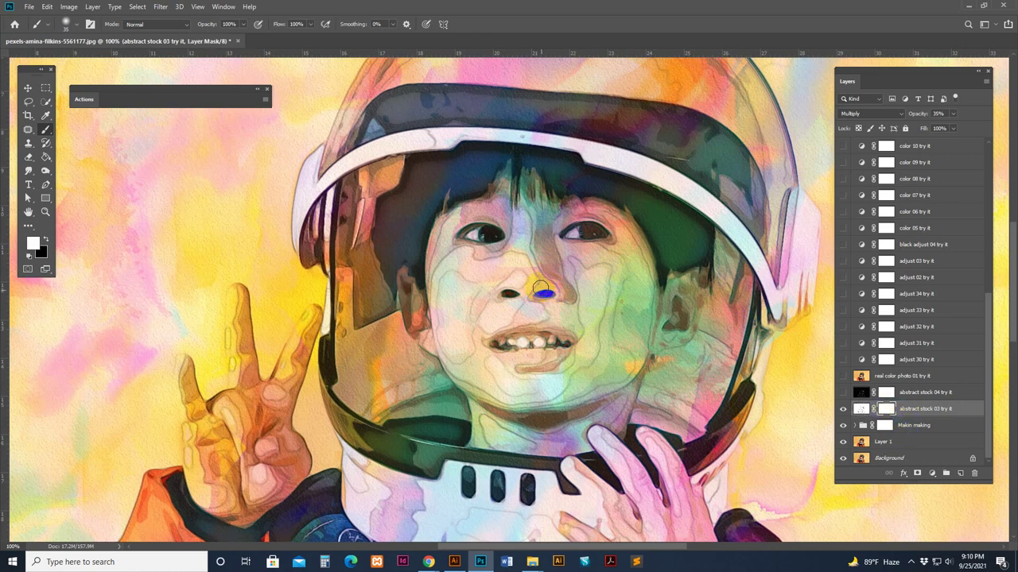
left_click(843, 409)
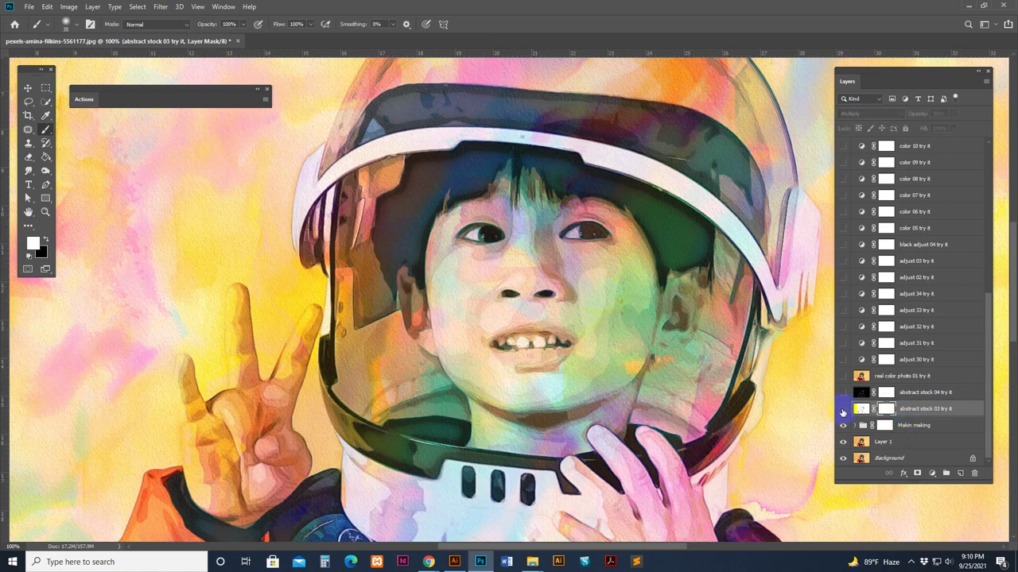
left_click(843, 410)
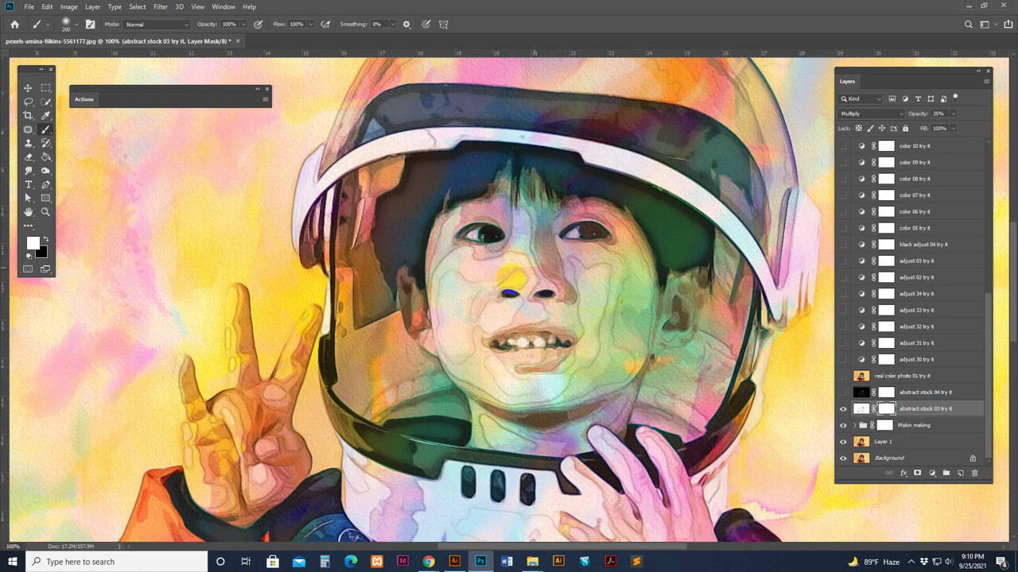
left_click(45, 240)
left_click(45, 239)
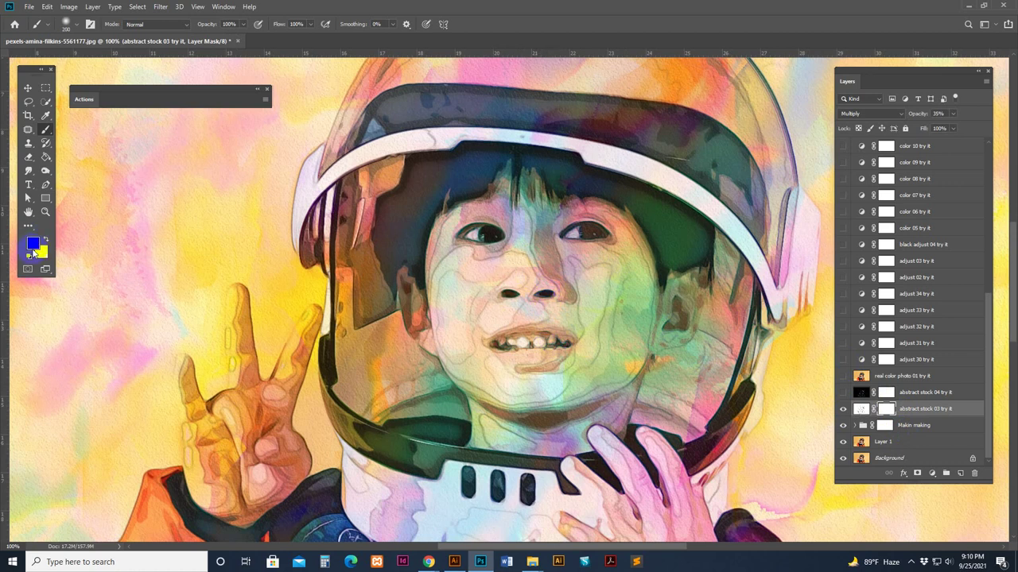
key("[")
left_click(68, 25)
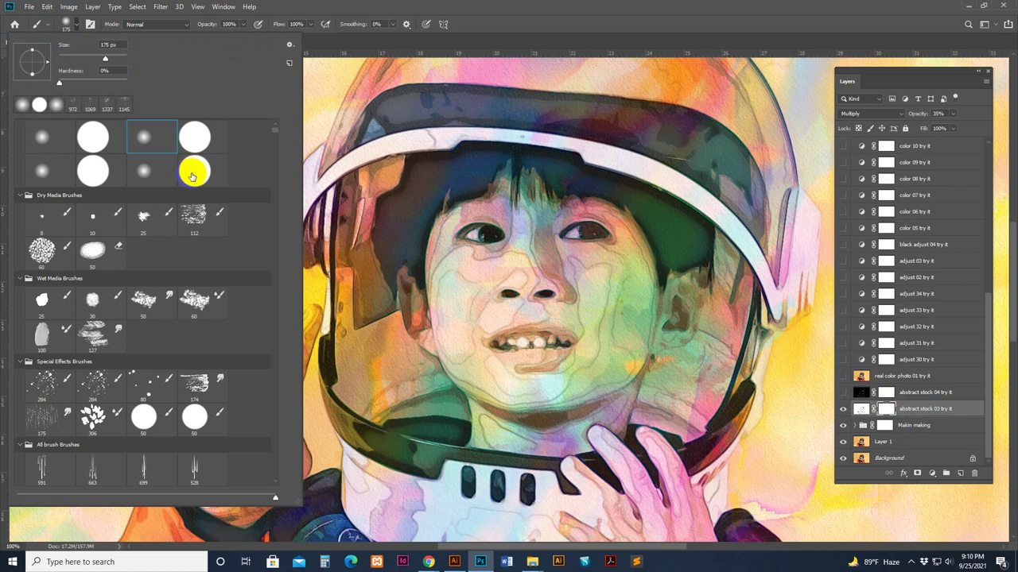
left_click(142, 142)
left_click(590, 33)
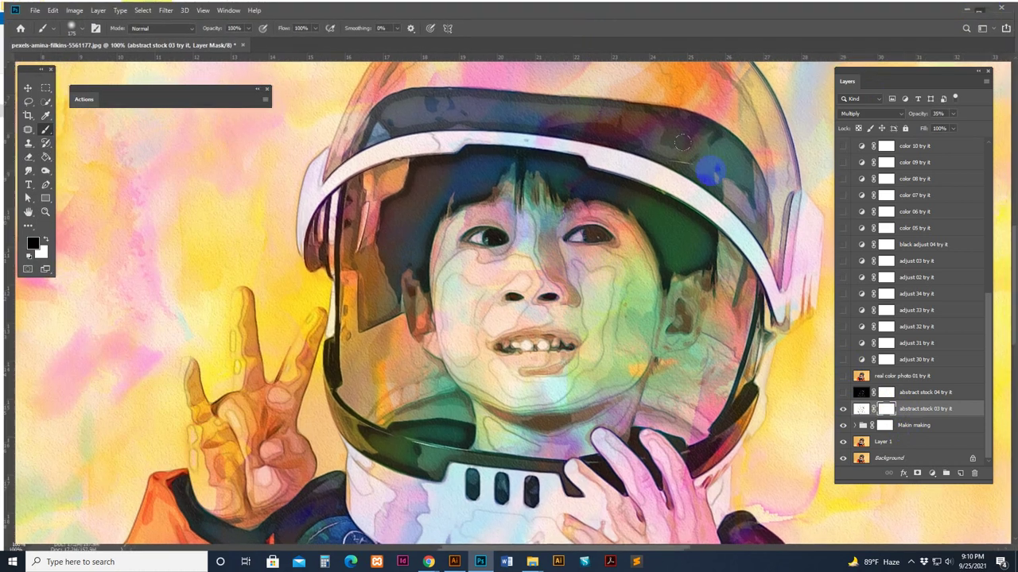
Step: Paint black on the abstract stock 03 mask over the boy's nose, cheeks and mouth, reducing the soft brush to 90 px
left_click(533, 272)
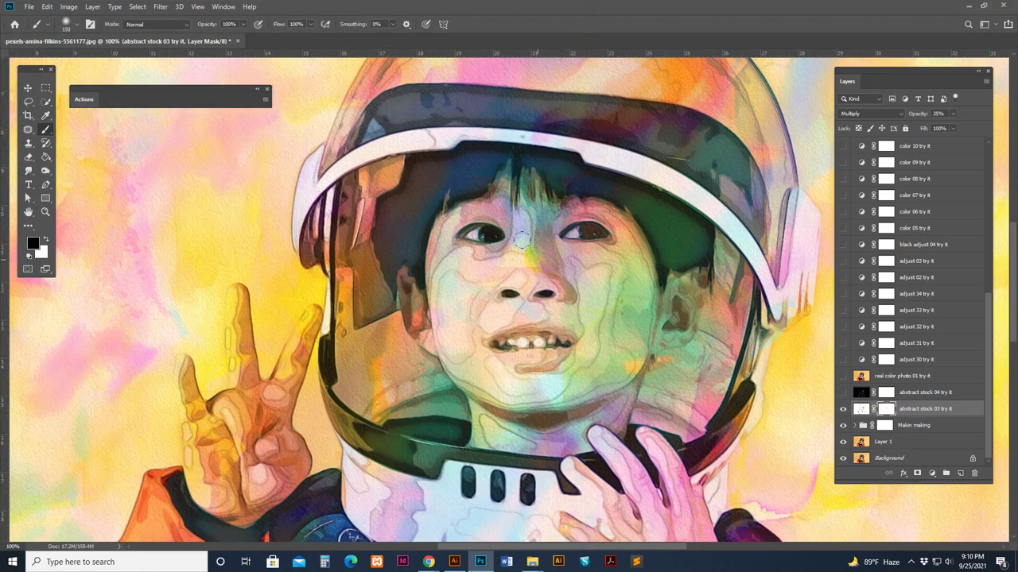
key("[")
key("[")
key("[")
mouse_move(522, 240)
left_mouse_down()
mouse_move(525, 306)
mouse_move(559, 329)
mouse_move(506, 311)
mouse_move(534, 258)
mouse_move(518, 218)
mouse_move(485, 265)
mouse_move(460, 249)
mouse_move(474, 354)
mouse_move(462, 344)
mouse_move(495, 358)
left_mouse_up()
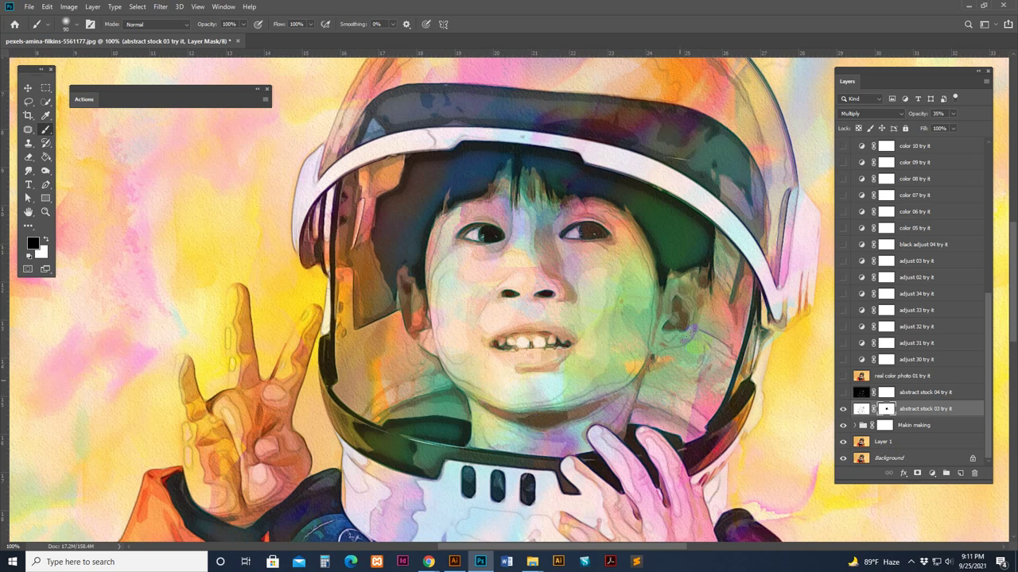
Step: Paint black on the abstract stock 03 mask over both of the boy's hands to hide the contour lines there
left_click_drag(700, 167, 702, 268)
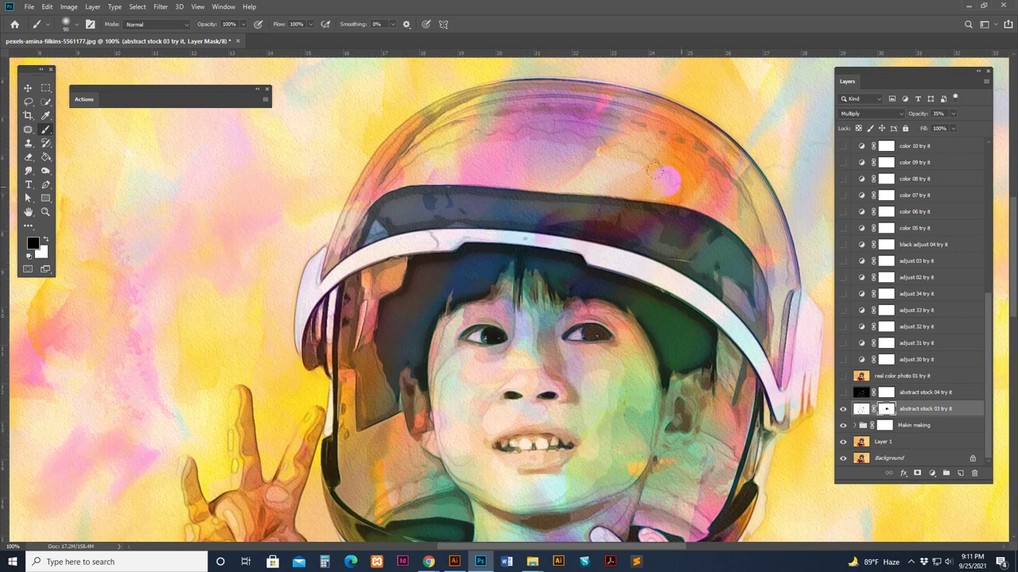
mouse_move(244, 477)
left_mouse_down()
mouse_move(224, 283)
mouse_move(203, 259)
mouse_move(176, 342)
mouse_move(206, 328)
mouse_move(267, 247)
left_mouse_up()
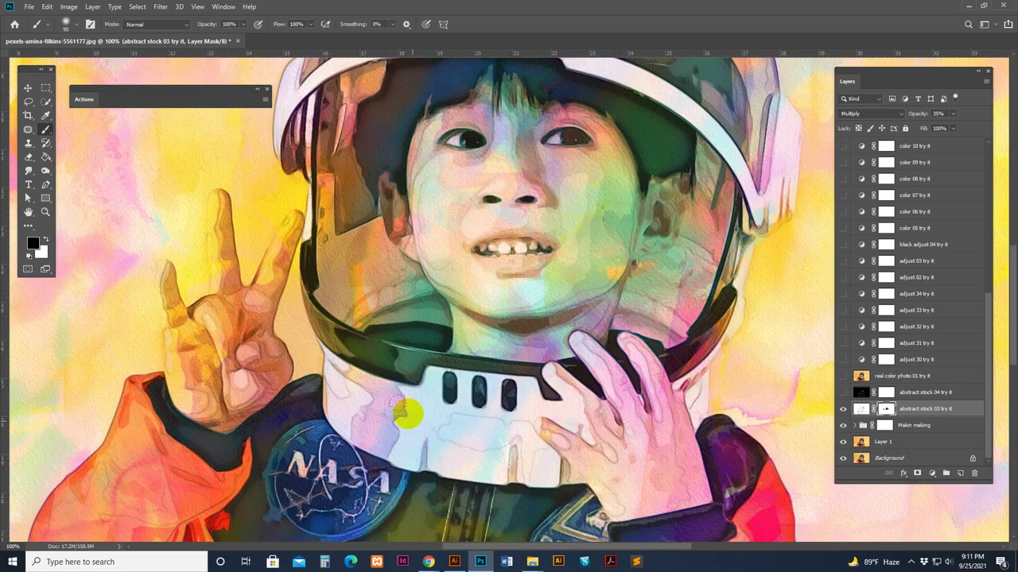
scroll(393, 397, "down", 3)
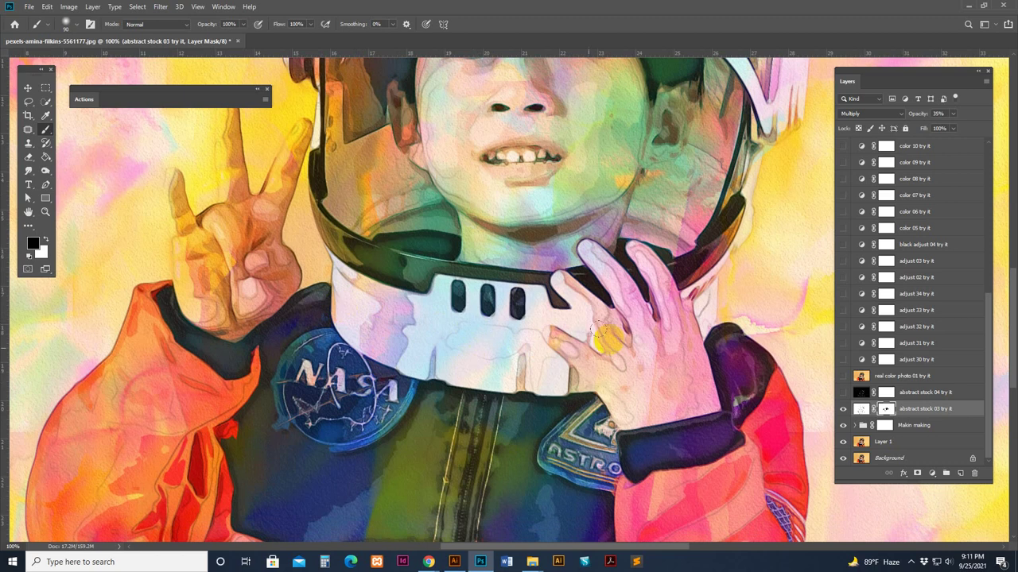
mouse_move(609, 340)
left_mouse_down()
mouse_move(628, 262)
mouse_move(646, 293)
left_mouse_up()
scroll(700, 374, "down", 9)
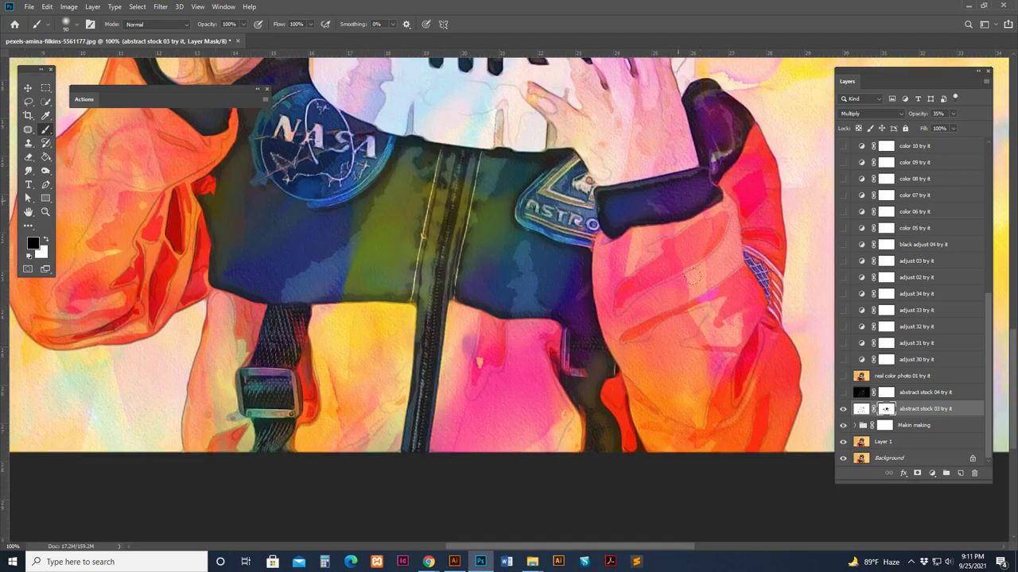
scroll(539, 186, "up", 8)
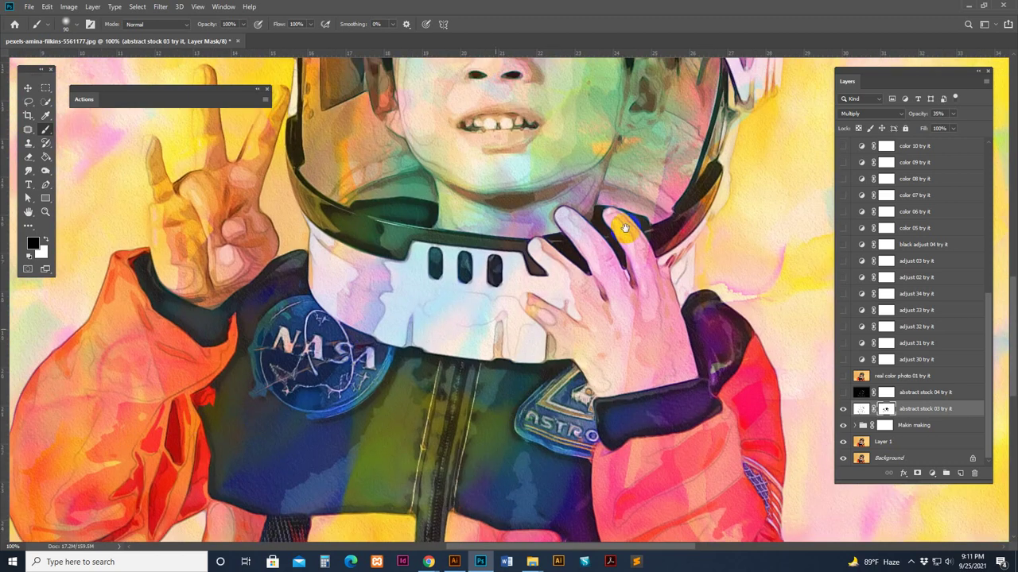
left_click_drag(625, 229, 615, 412)
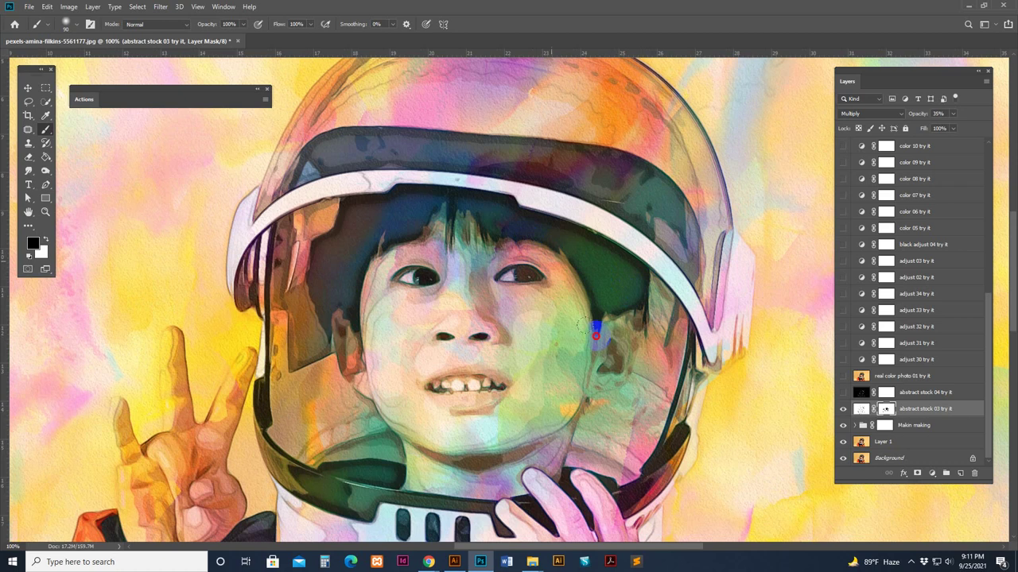
left_click_drag(477, 213, 480, 181)
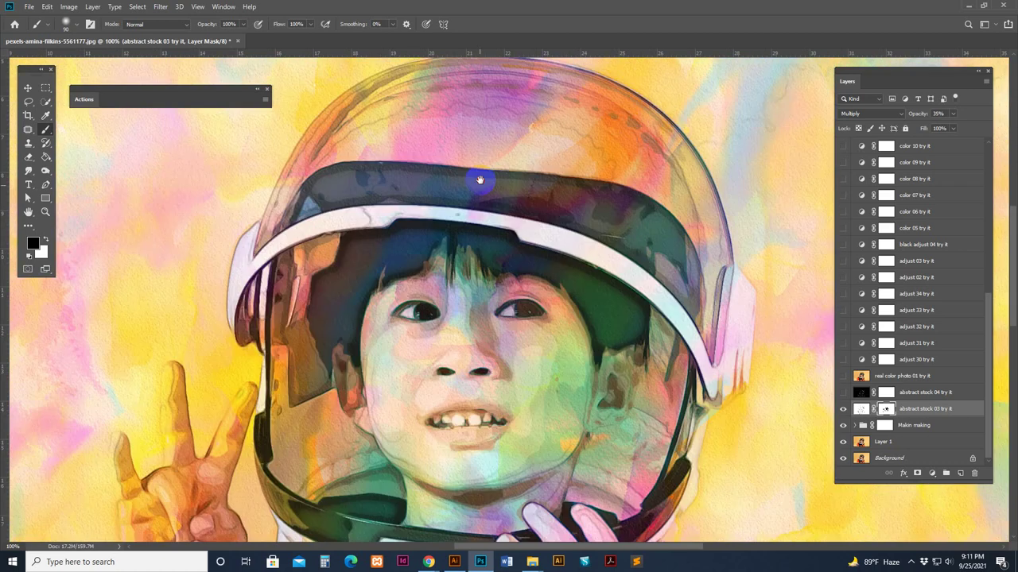
left_click_drag(684, 293, 711, 234)
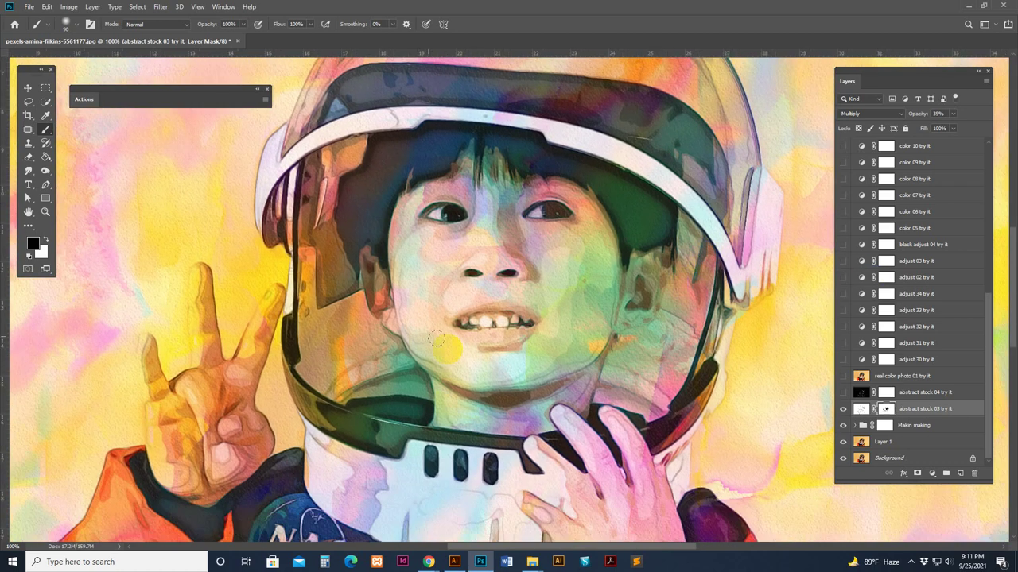
Step: Show the abstract stock 04 try it layer after comparing the portrait with it on and off
left_click(905, 393)
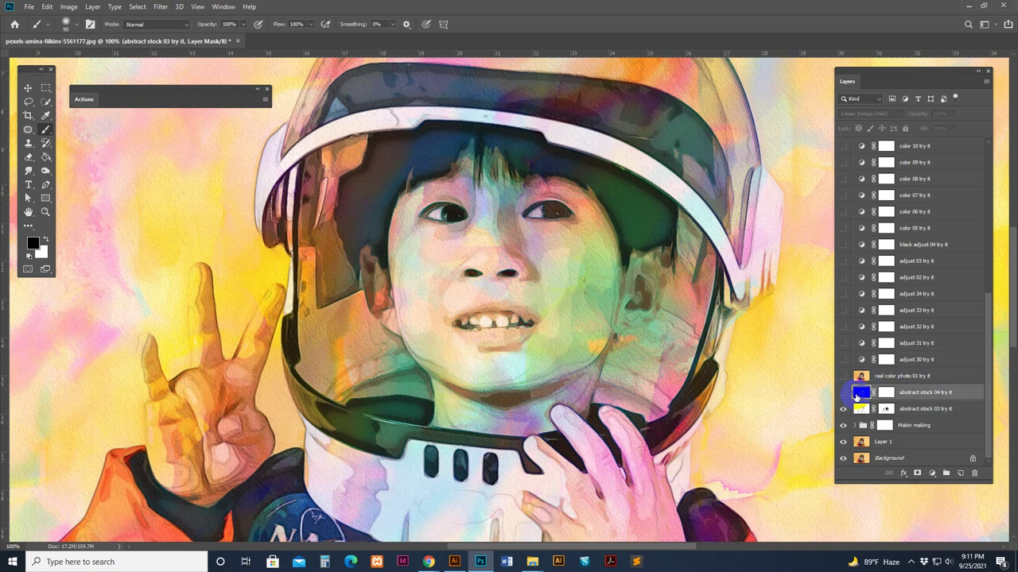
left_click(843, 393)
left_click(843, 392)
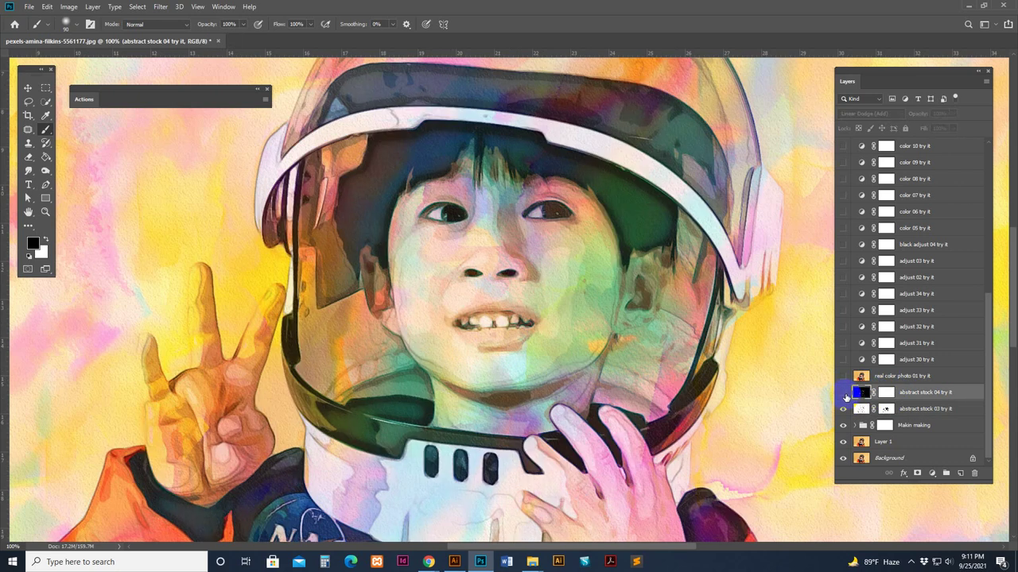
left_click(845, 393)
left_click(846, 394)
left_click(844, 394)
left_click(845, 395)
left_click(845, 394)
Step: Paint black on the abstract stock 04 mask over the boy's mouth, nose and inner face with a 70 px soft brush
left_click(881, 394)
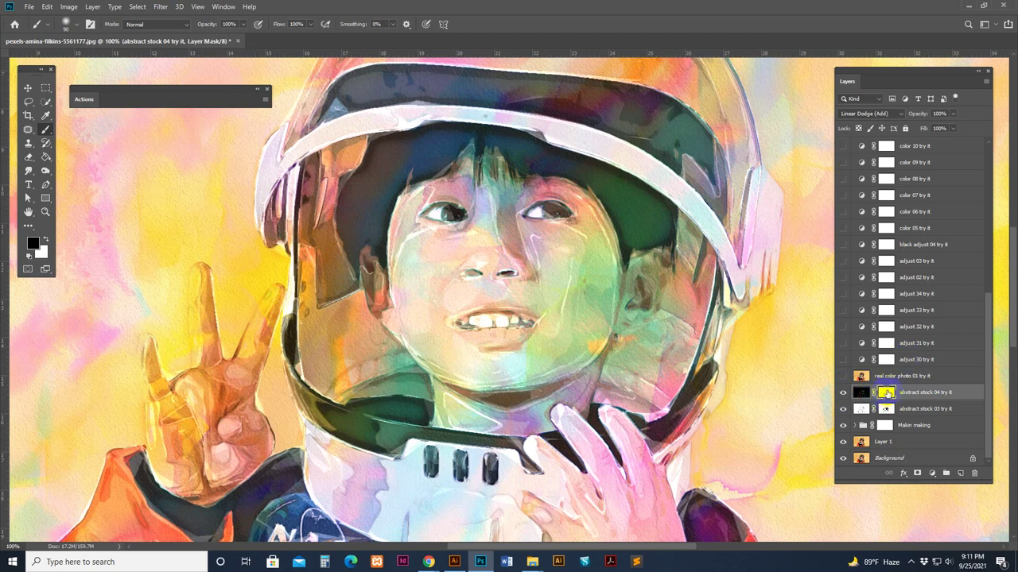
mouse_move(483, 326)
left_mouse_down()
mouse_move(449, 320)
mouse_move(500, 307)
left_mouse_up()
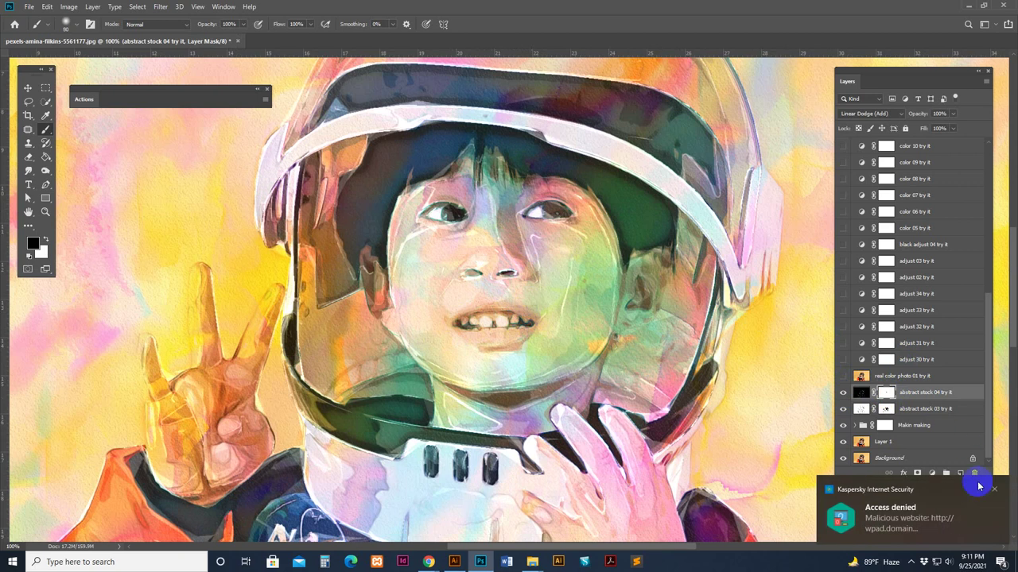
left_click(994, 490)
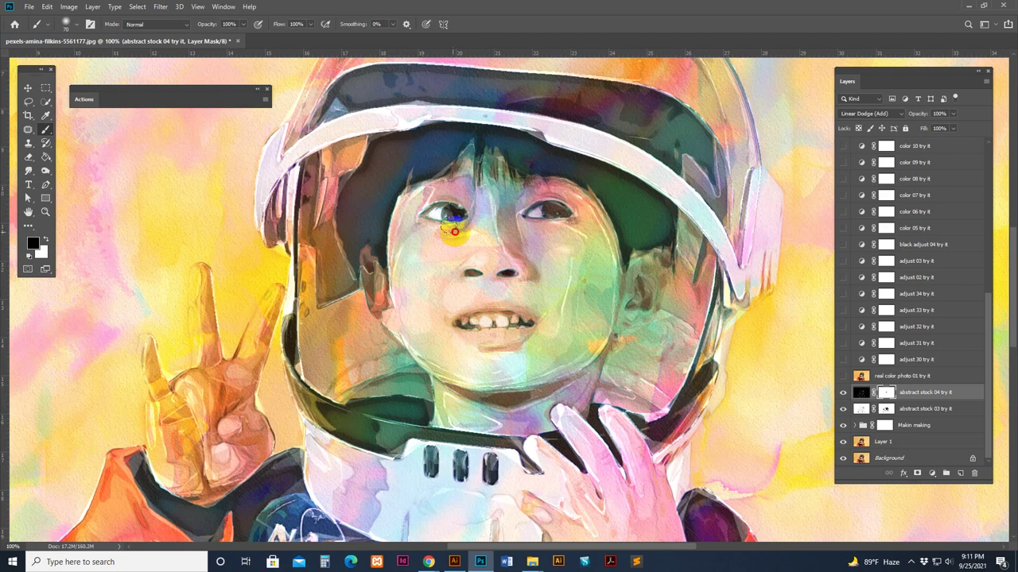
left_click_drag(433, 413, 489, 177)
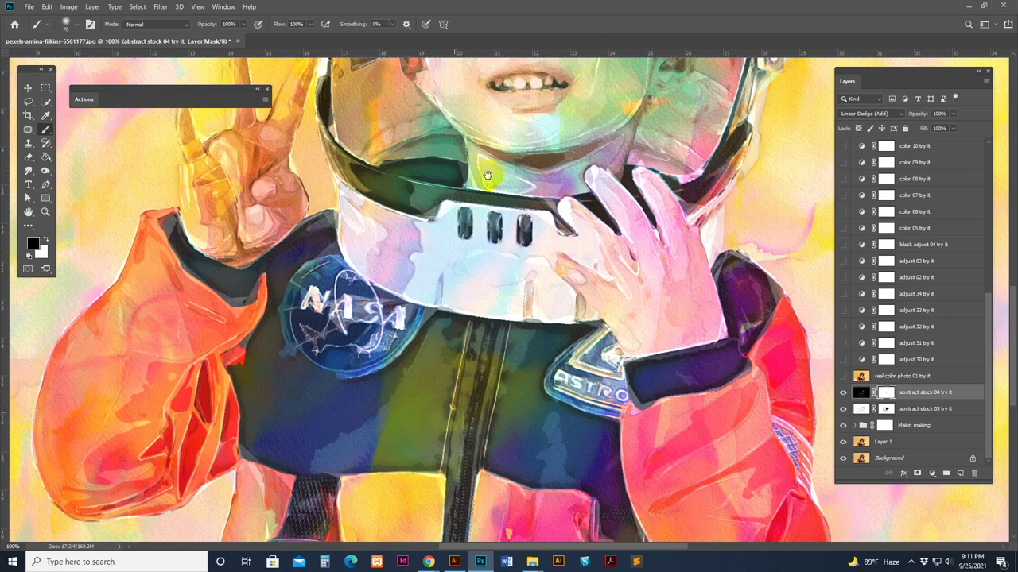
mouse_move(556, 210)
left_mouse_down()
mouse_move(596, 174)
mouse_move(617, 194)
mouse_move(609, 187)
mouse_move(660, 191)
left_mouse_up()
left_click_drag(523, 192, 471, 397)
left_click_drag(711, 438, 716, 316)
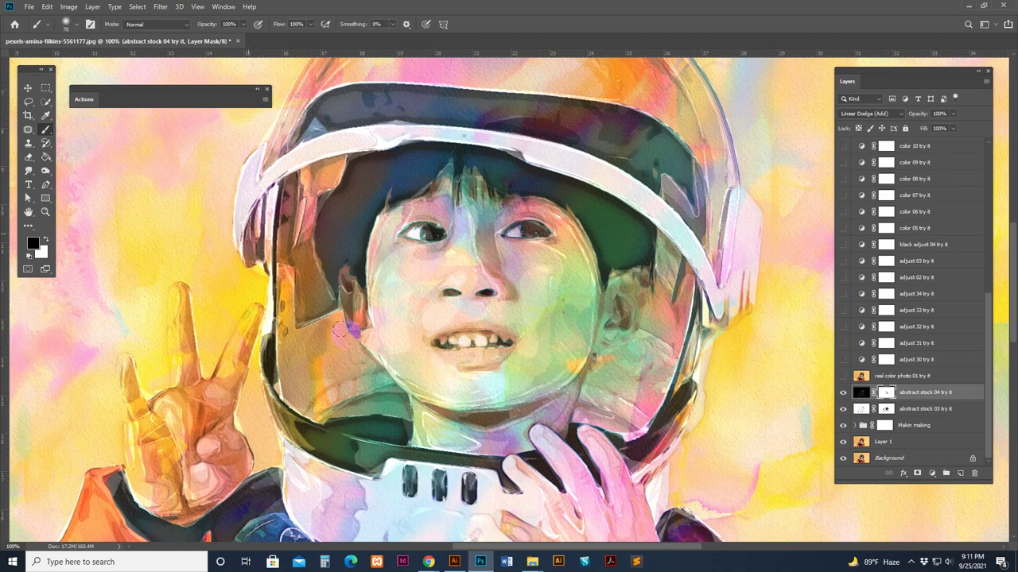
Step: Examine the abstract stock 04 white outlines across the background, sleeve, hands and helmet
left_click_drag(242, 441, 665, 215)
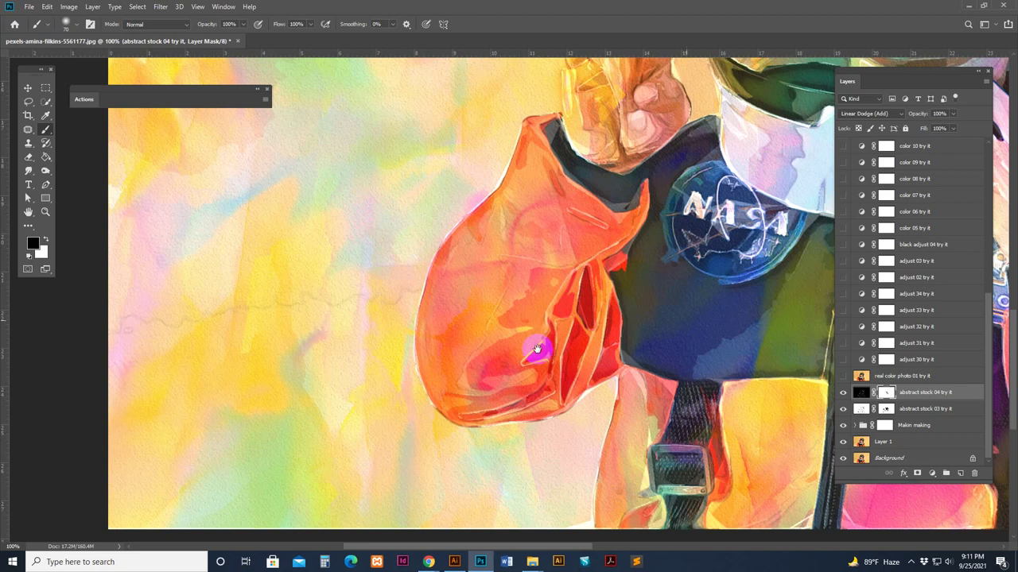
left_click_drag(537, 352, 250, 410)
left_click_drag(638, 234, 577, 386)
left_click_drag(580, 314, 531, 377)
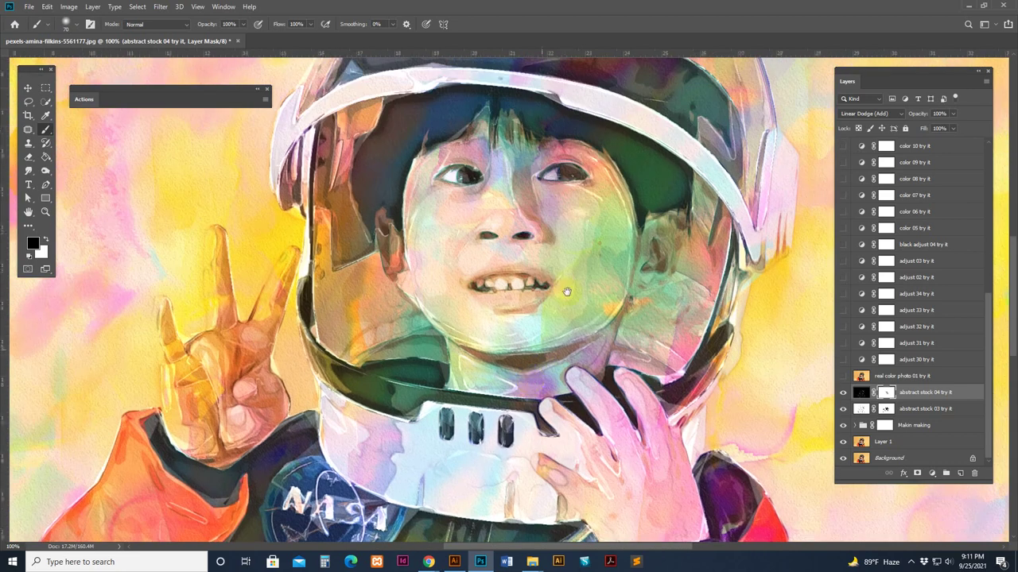
left_click_drag(568, 292, 541, 379)
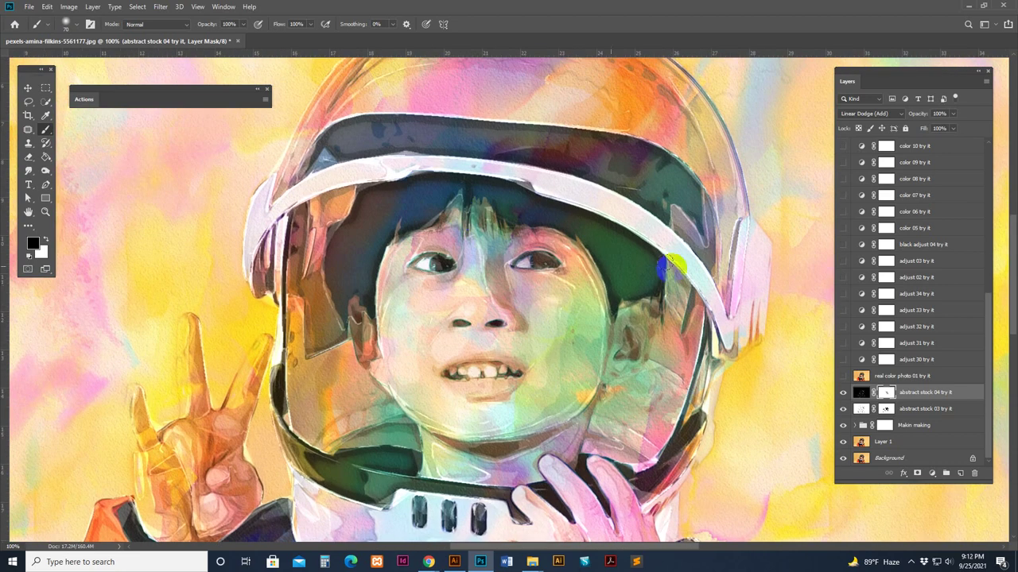
Step: Preview the real color photo 01 try it layer over the portrait and hide it again
mouse_move(678, 264)
left_mouse_down()
mouse_move(682, 367)
mouse_move(690, 257)
left_mouse_up()
key("ctrl+minus")
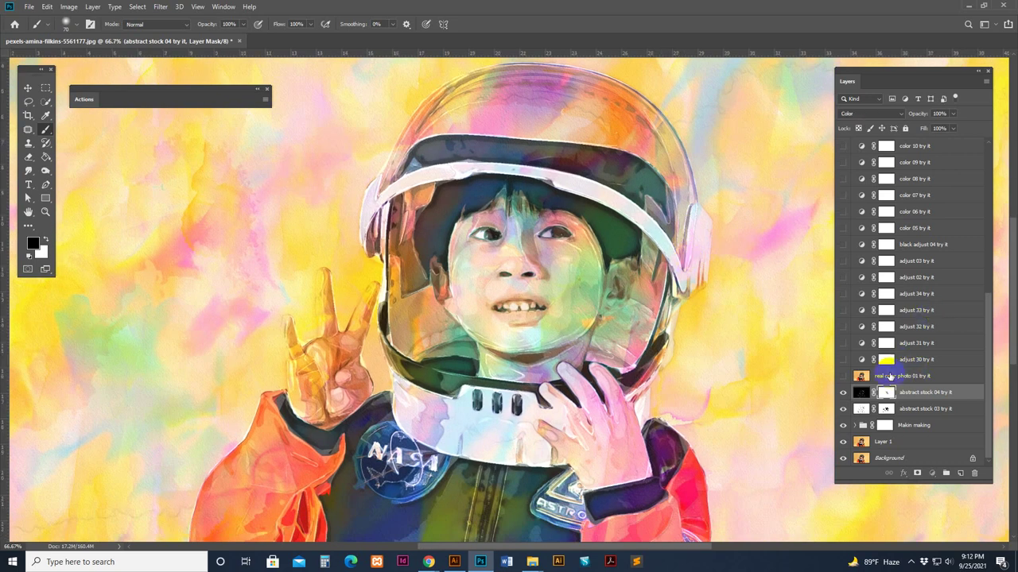
left_click(889, 377)
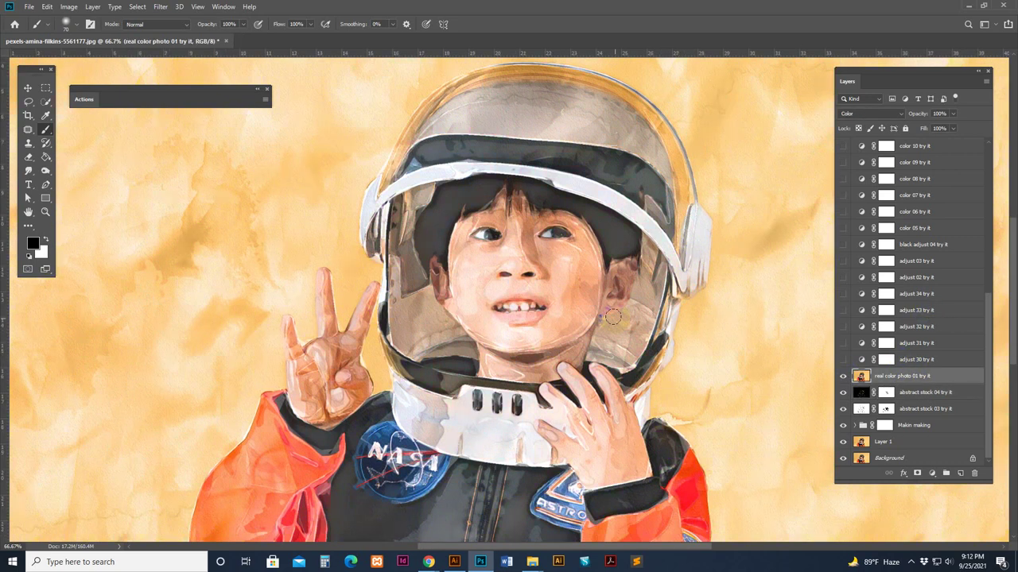
left_click(843, 377)
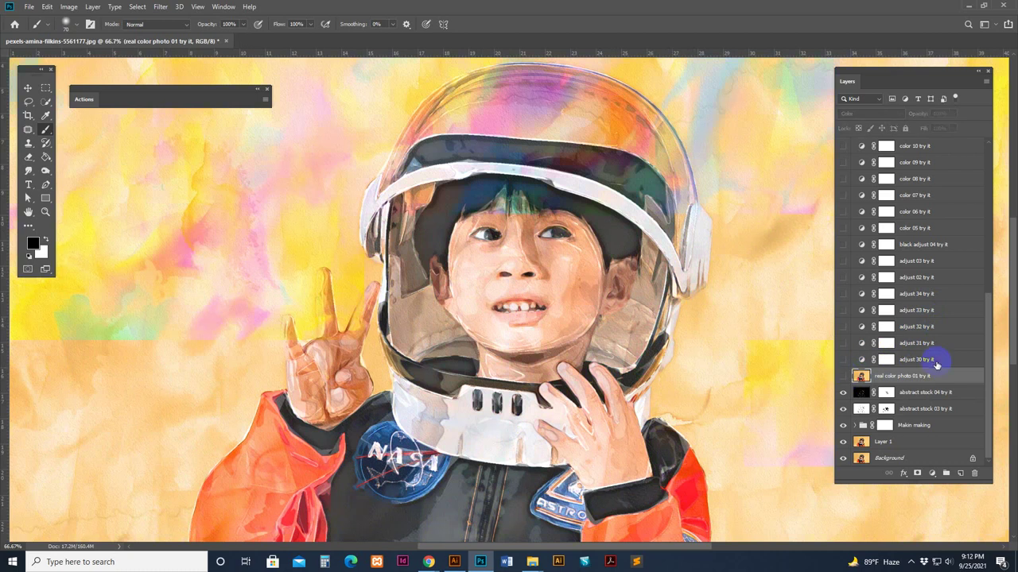
Step: Preview the adjust 30, adjust 33, adjust 34 and adjust 02 try it layers one at a time
left_click(886, 360)
left_click(844, 362)
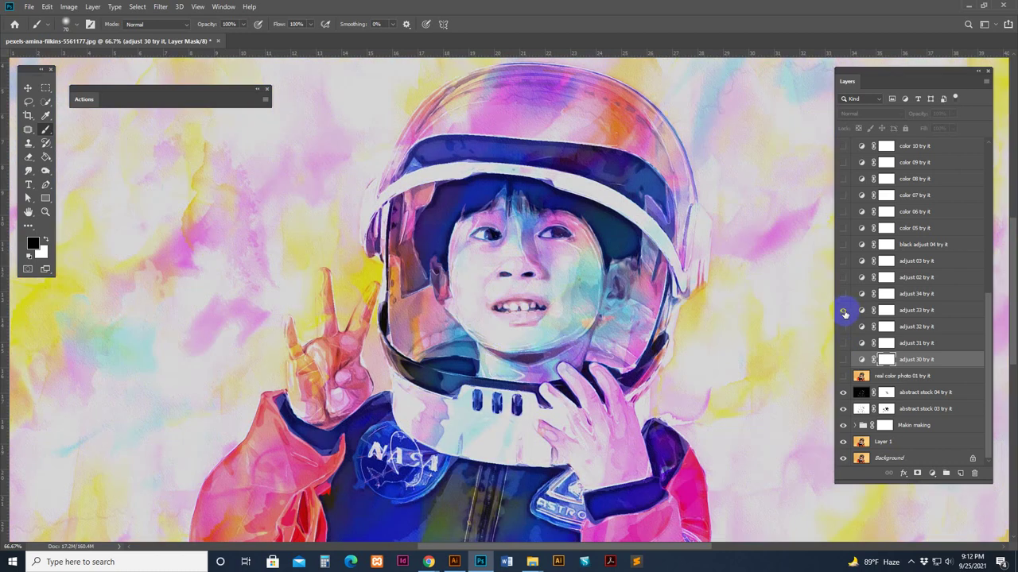
left_click(843, 293)
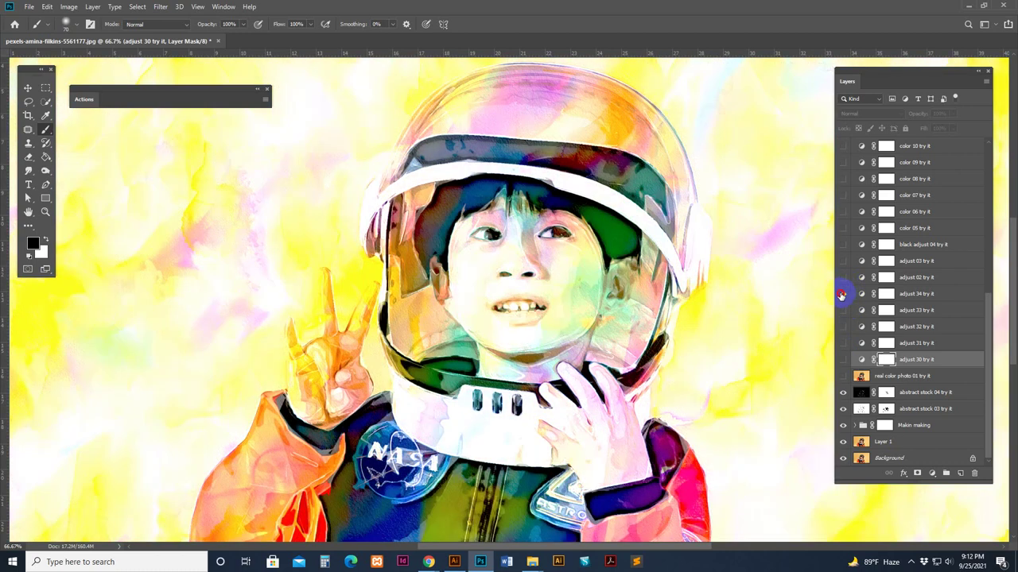
left_click(842, 279)
Step: Compare the portrait with the black adjust 04 and color 05 try it layers switched on and off
left_click(844, 245)
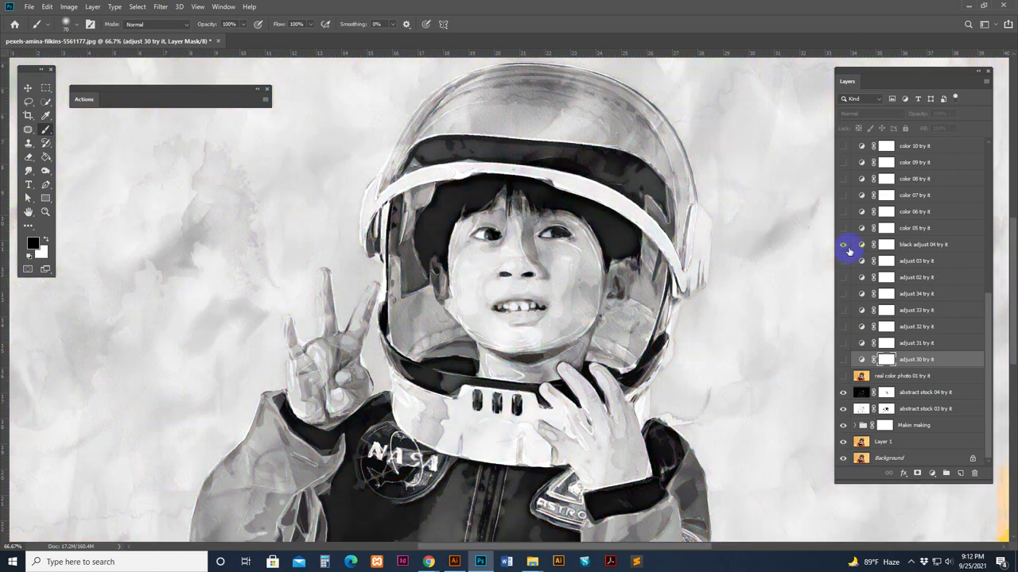
left_click(842, 244)
left_click(842, 244)
left_click(843, 244)
left_click(843, 230)
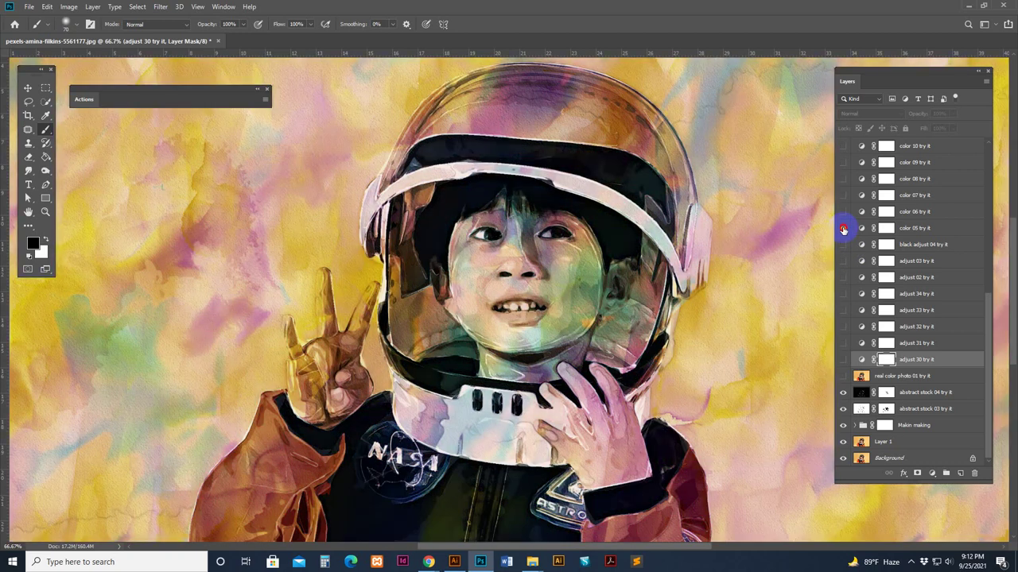
left_click(843, 230)
left_click(844, 230)
left_click(843, 230)
Step: Preview the color 06 and color 07 try it layers one after the other, hiding each again
left_click(844, 214)
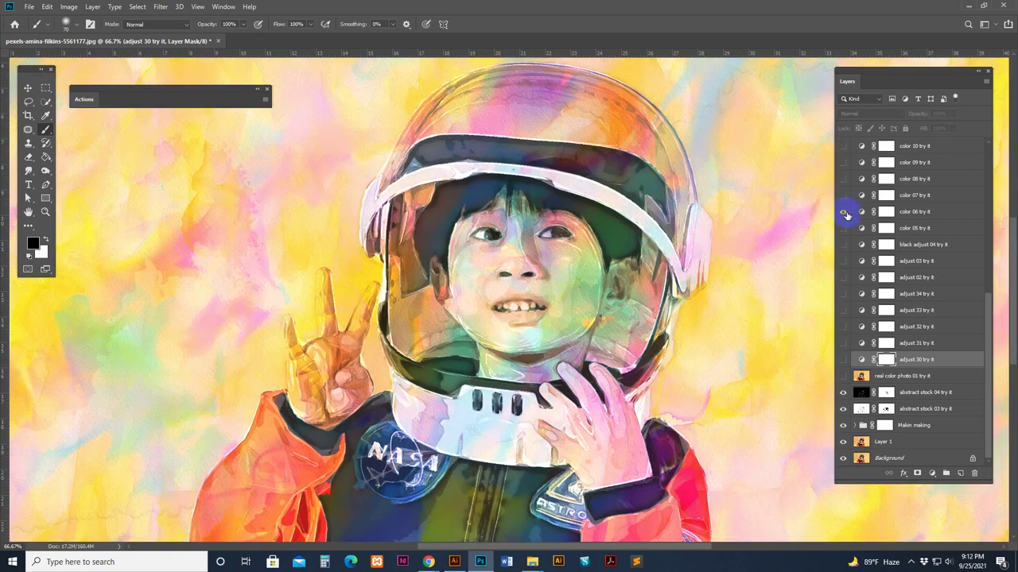
left_click(844, 214)
left_click(843, 197)
scroll(849, 208, "up", 3)
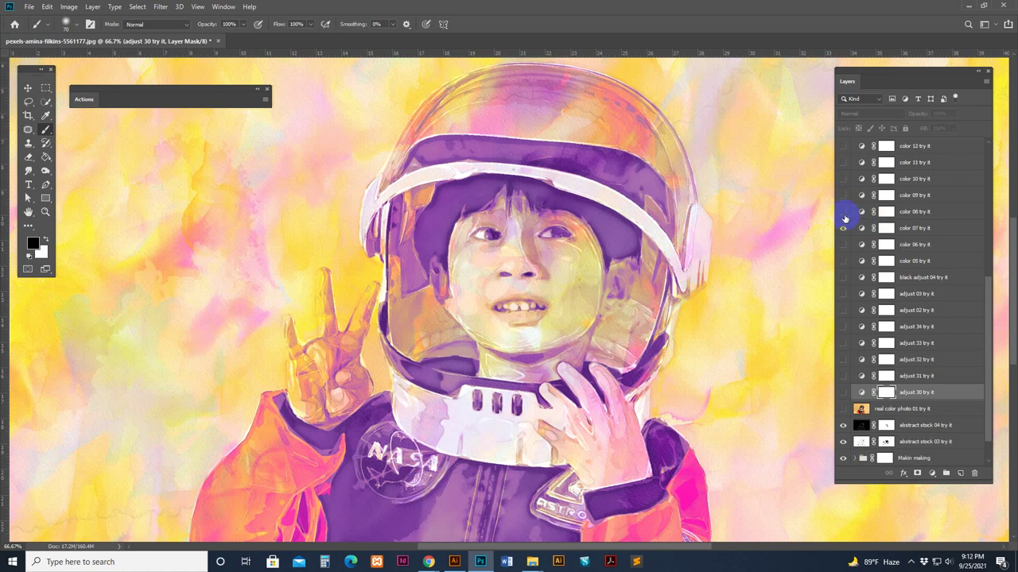
left_click(842, 230)
left_click(842, 229)
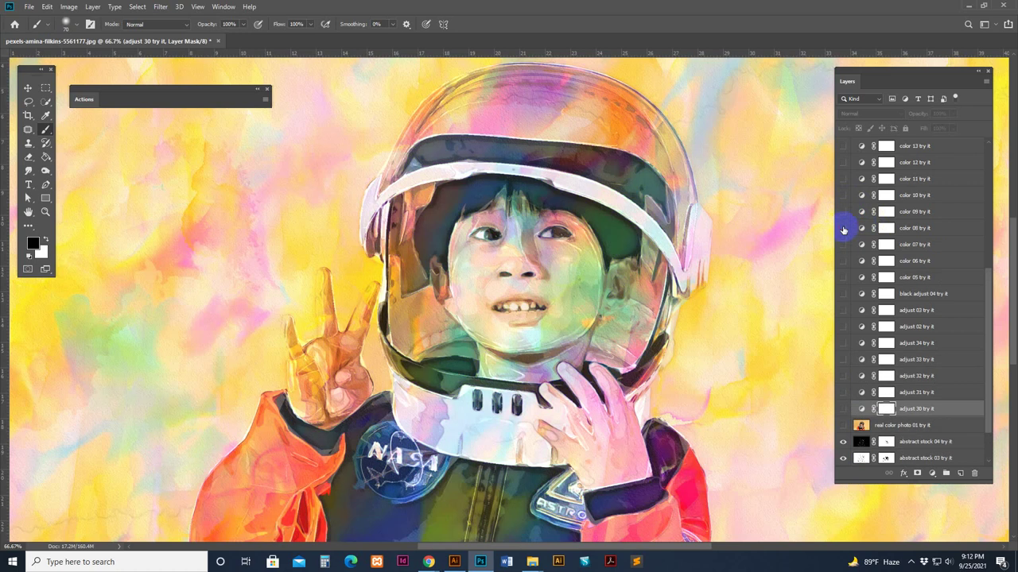
Step: Preview the color 08 and color 10 try it layers on the portrait, hiding each again
left_click(843, 230)
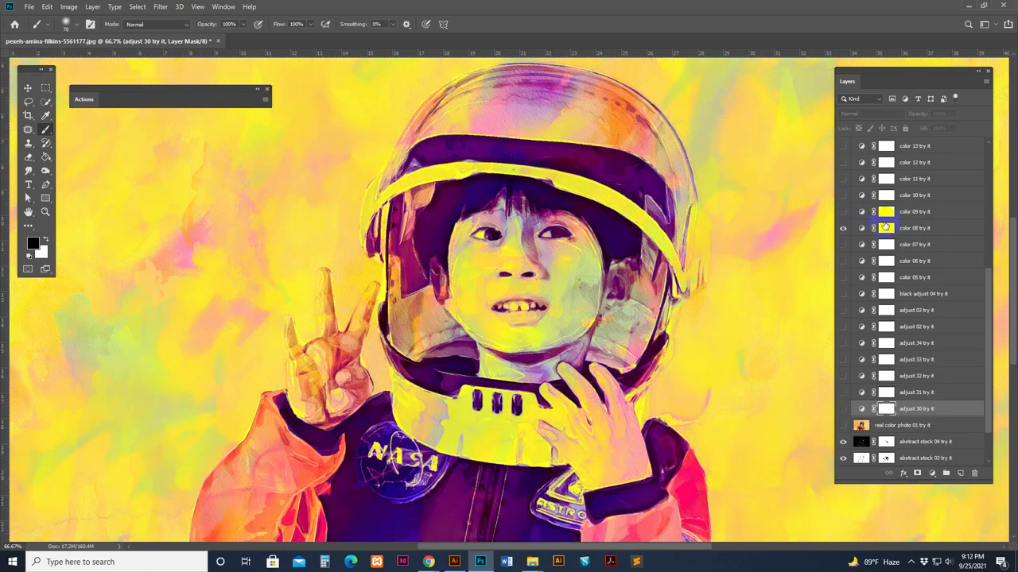
left_click(844, 228)
left_click(844, 195)
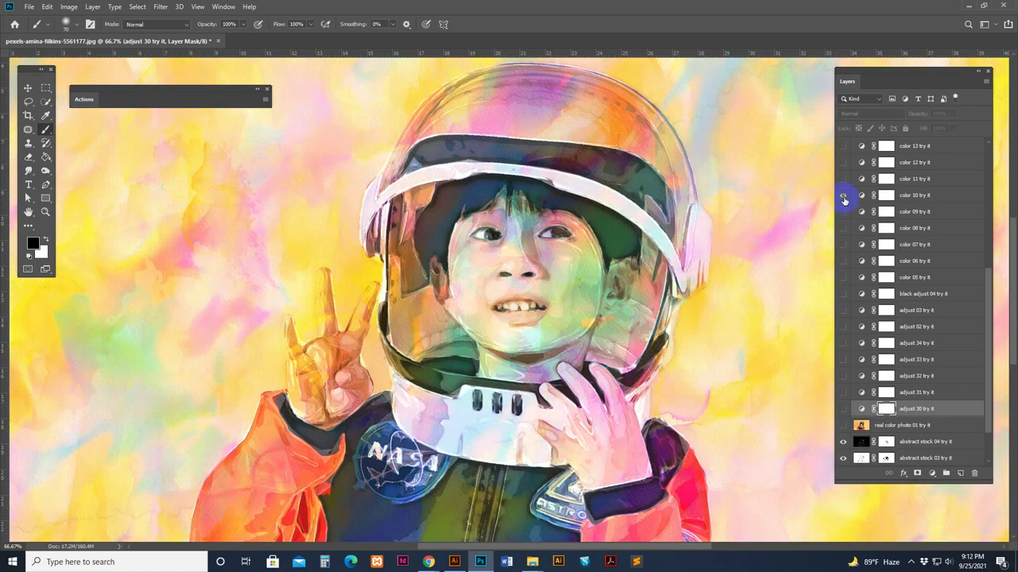
Step: Show the color 11 try it layer and preview adjust 21 and adjust 19 in combination with it
left_click(845, 182)
scroll(847, 183, "up", 2)
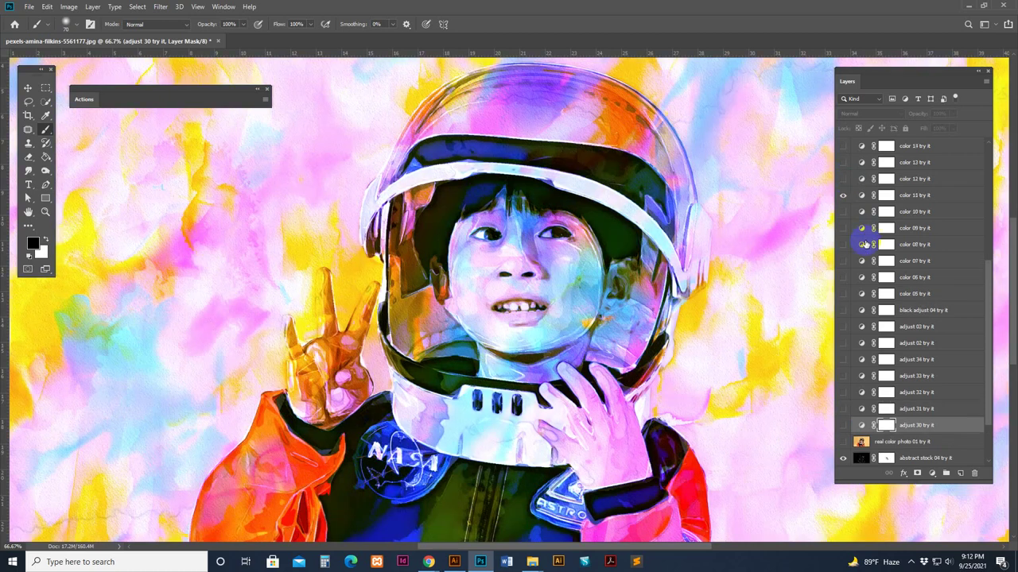
scroll(882, 239, "up", 4)
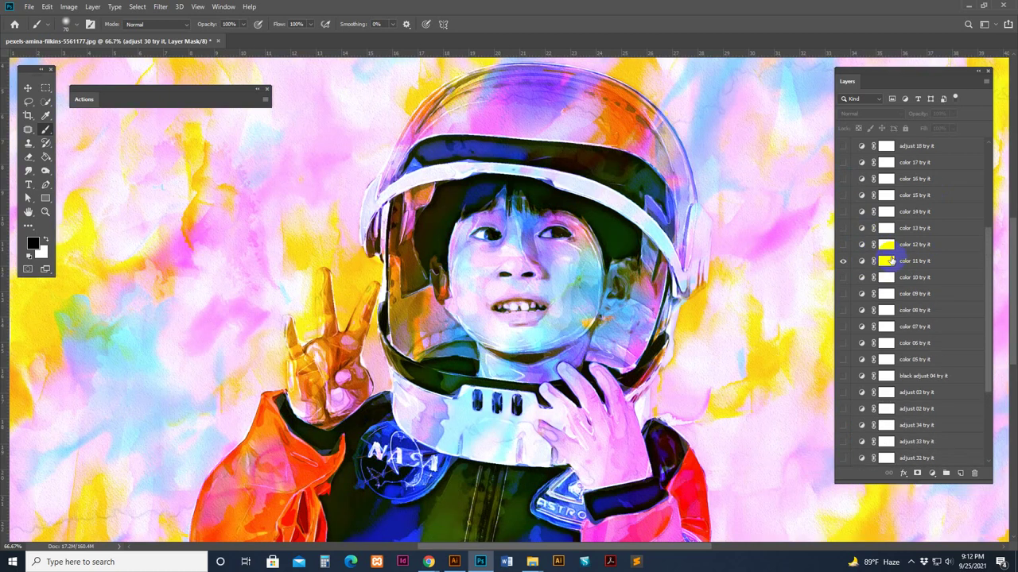
scroll(922, 286, "up", 2)
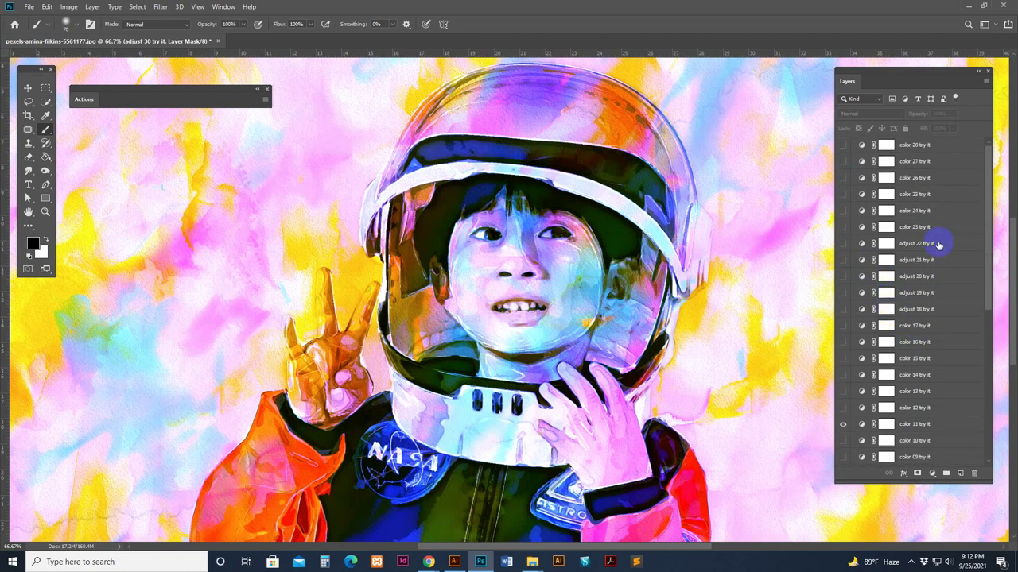
scroll(910, 329, "down", 5)
scroll(909, 322, "up", 4)
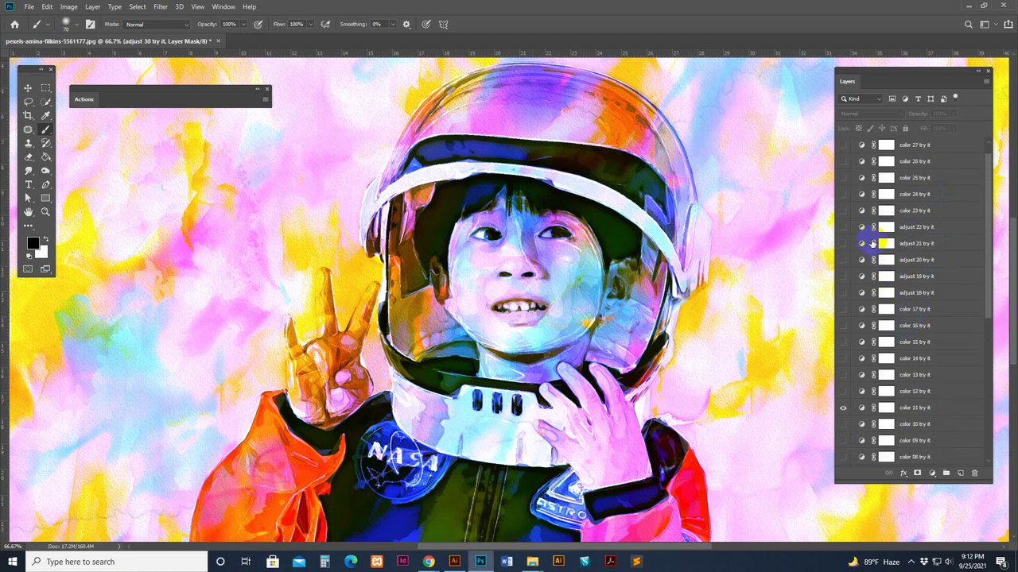
left_click(844, 244)
left_click(844, 244)
left_click(843, 275)
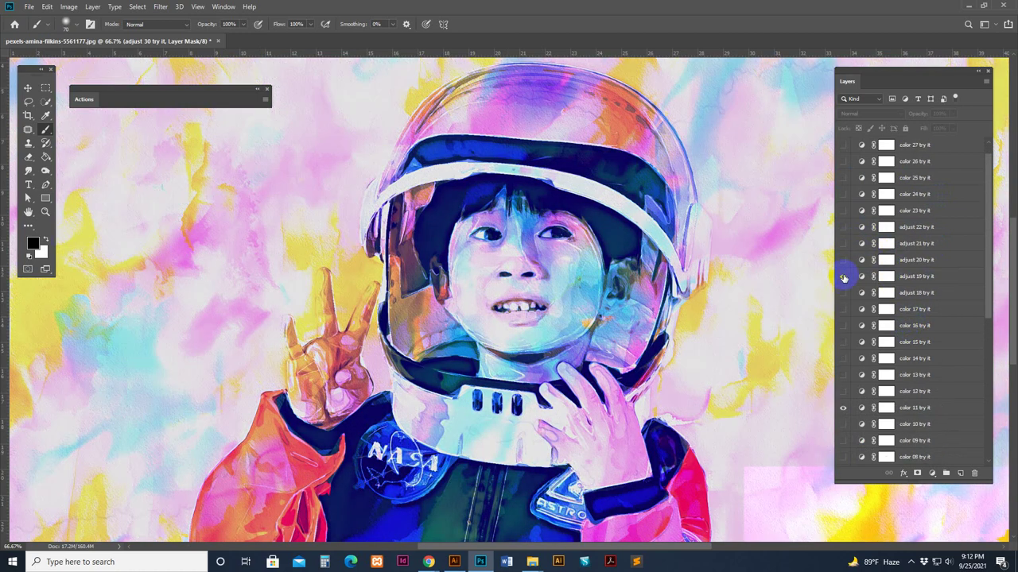
Step: Compare the color 17 try it layer with and without color 11, leaving only color 11 shown
left_click(844, 309)
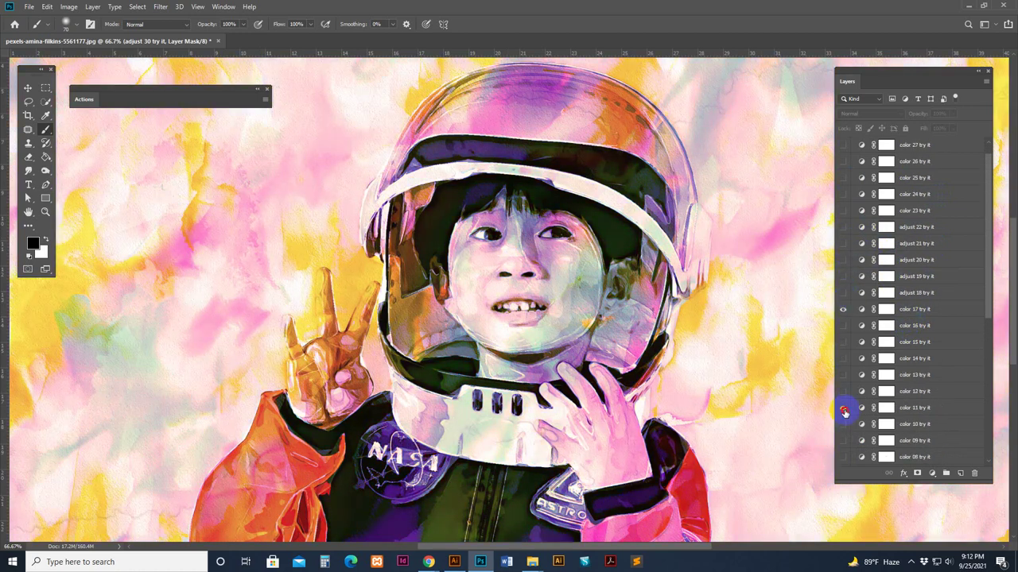
left_click(845, 411)
left_click(843, 309)
left_click(845, 310)
Step: Preview the color 13, color 14, adjust 22, color 26 and color 27 try it layers over color 11
left_click(843, 374)
left_click(842, 359)
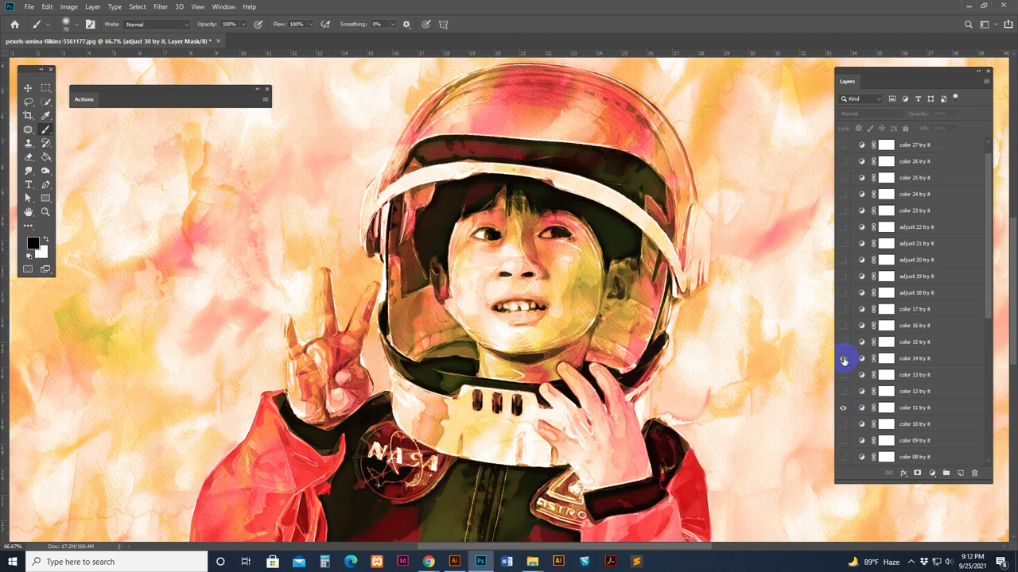
left_click(843, 229)
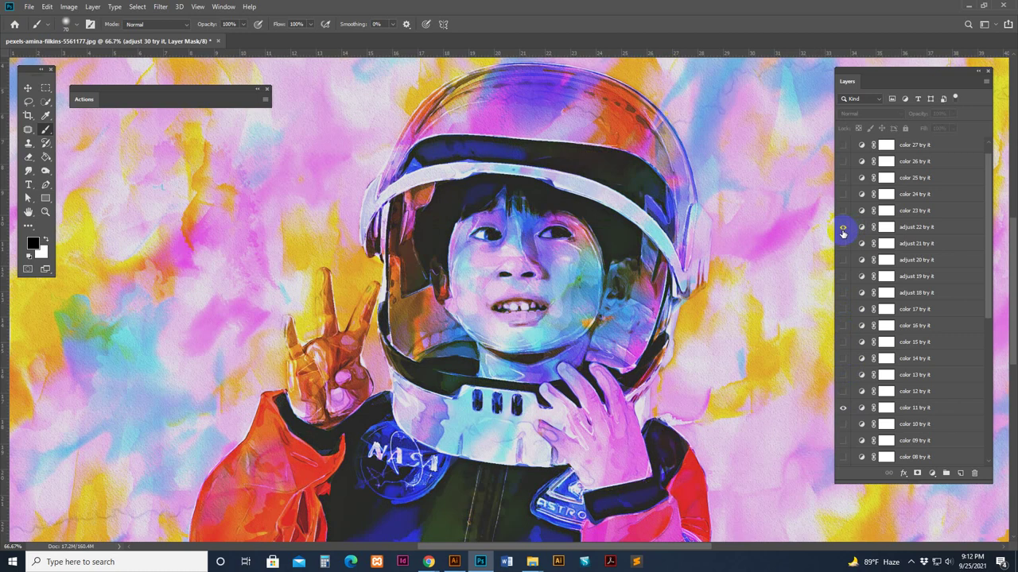
scroll(856, 228, "up", 1)
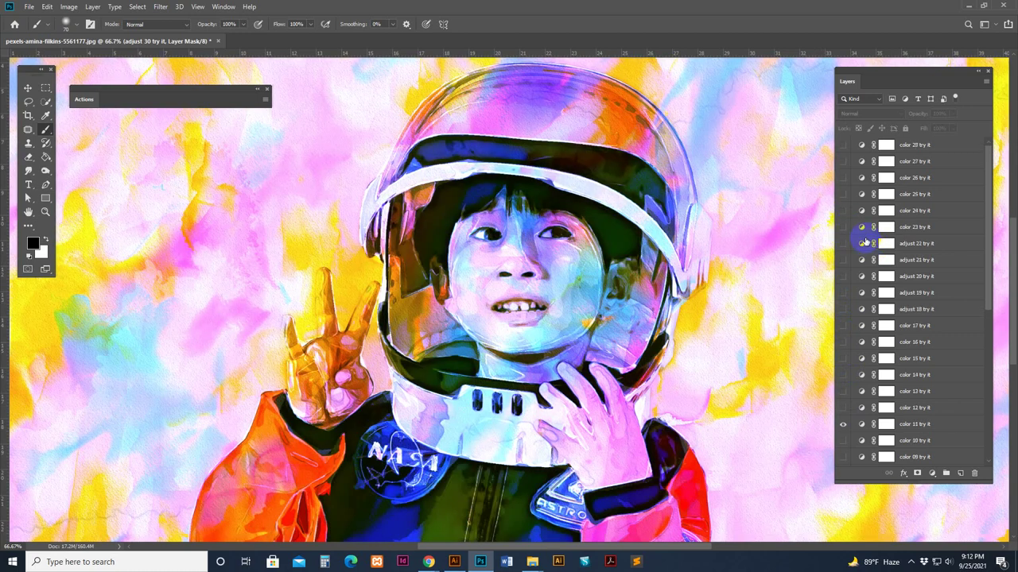
left_click(843, 178)
left_click(844, 161)
left_click(844, 162)
Step: Show the color 14 try it layer in place of color 11 and preview color 24 over it
left_click(844, 427)
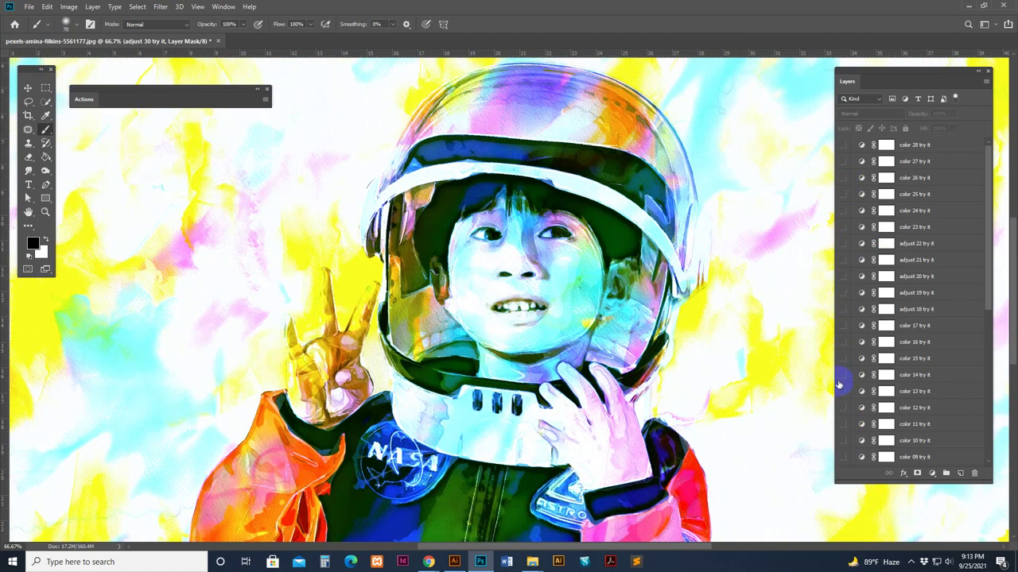
left_click(843, 377)
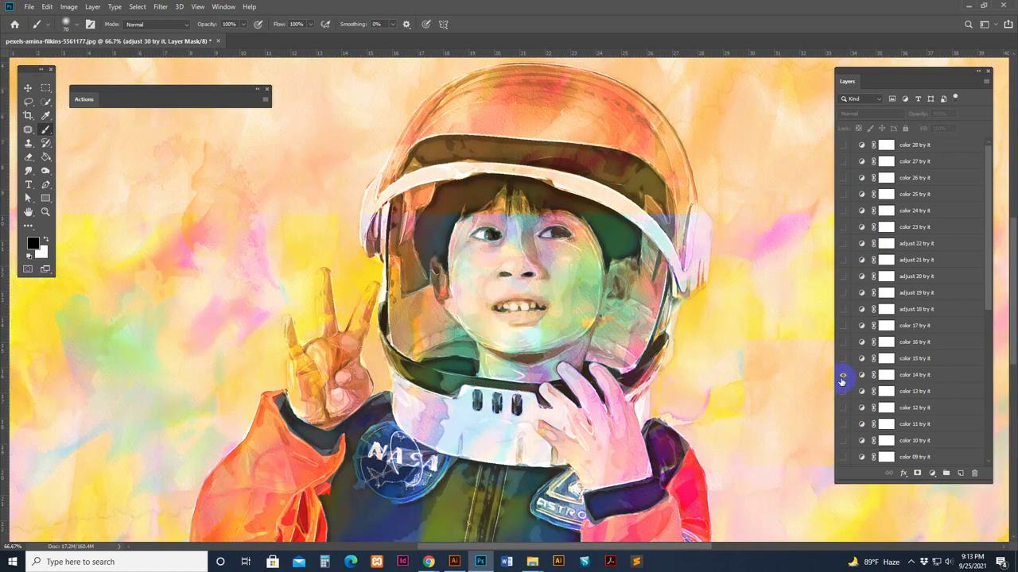
left_click(843, 212)
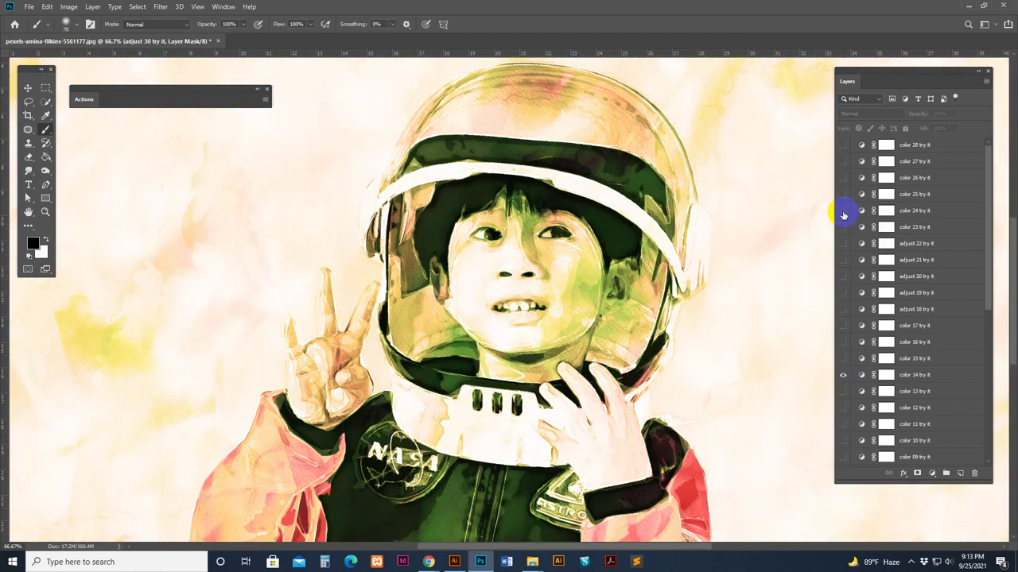
left_click(844, 215)
Step: Preview the adjust 22, adjust 21, adjust 20 and adjust 19 try it layers over color 14
left_click(842, 245)
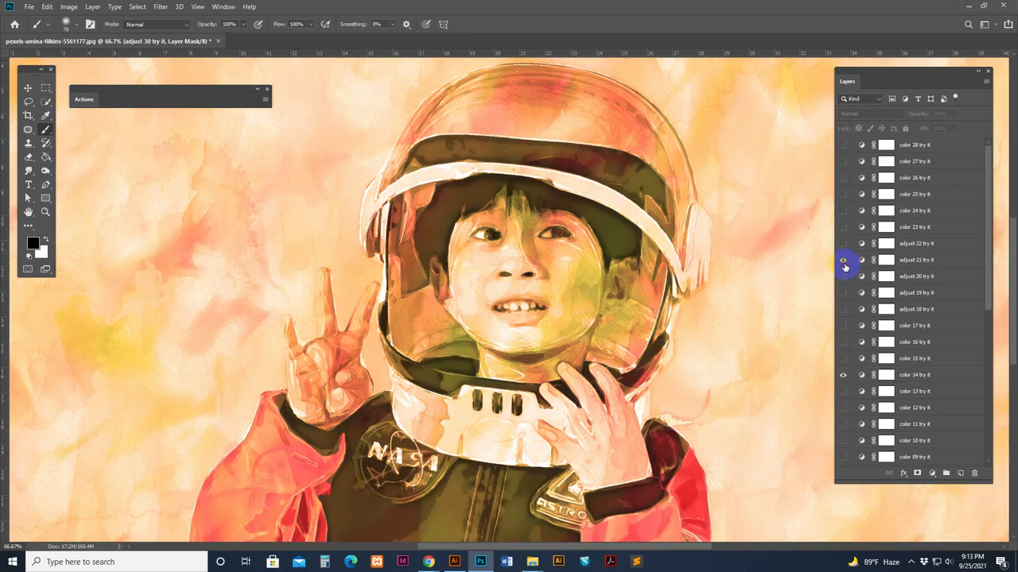
left_click(843, 261)
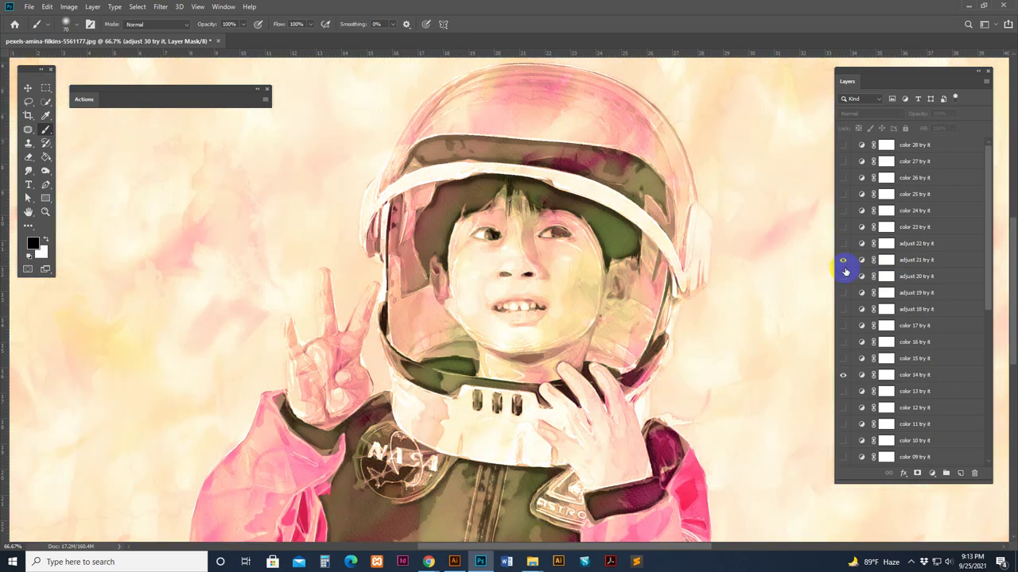
left_click(846, 261)
left_click(844, 276)
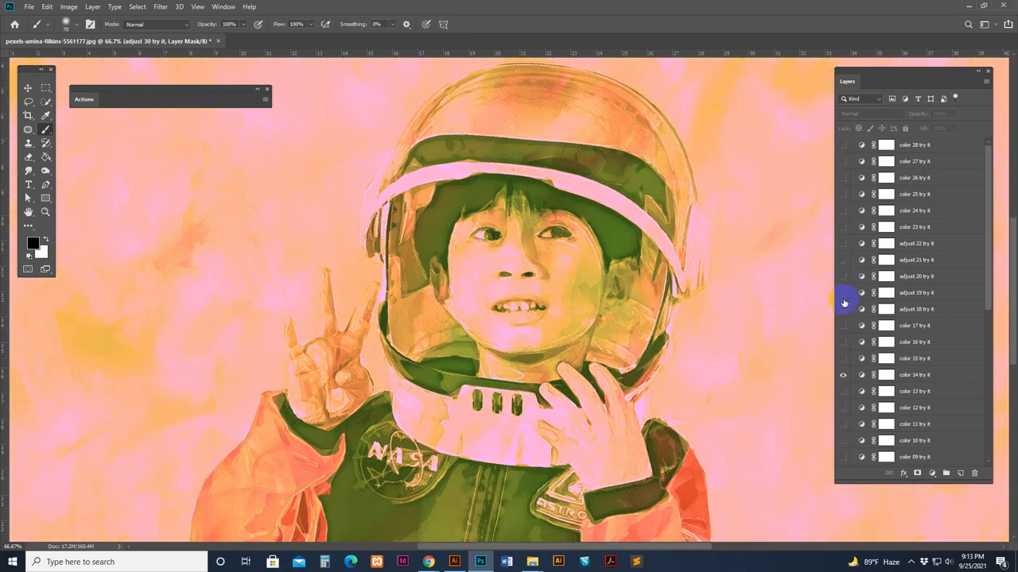
left_click(844, 294)
left_click(843, 294)
Step: Hide the color 14 try it layer and show color 17 instead
left_click(844, 375)
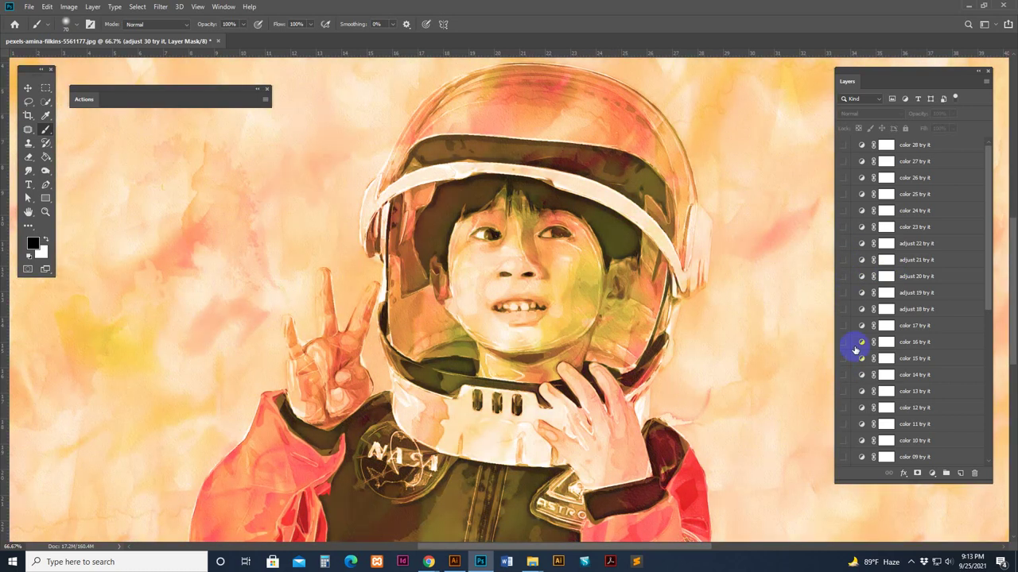
left_click(844, 326)
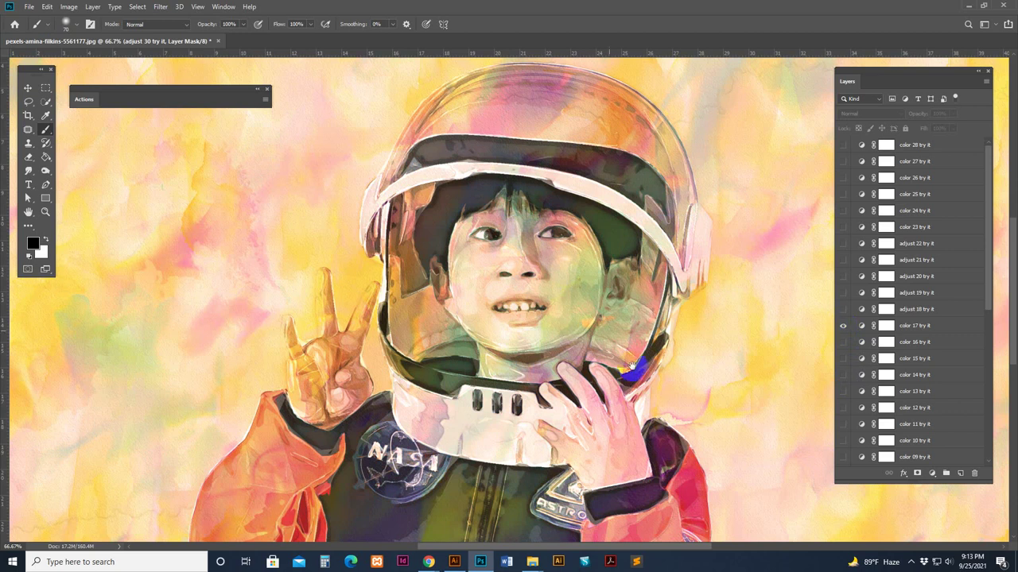
left_click_drag(632, 366, 649, 333)
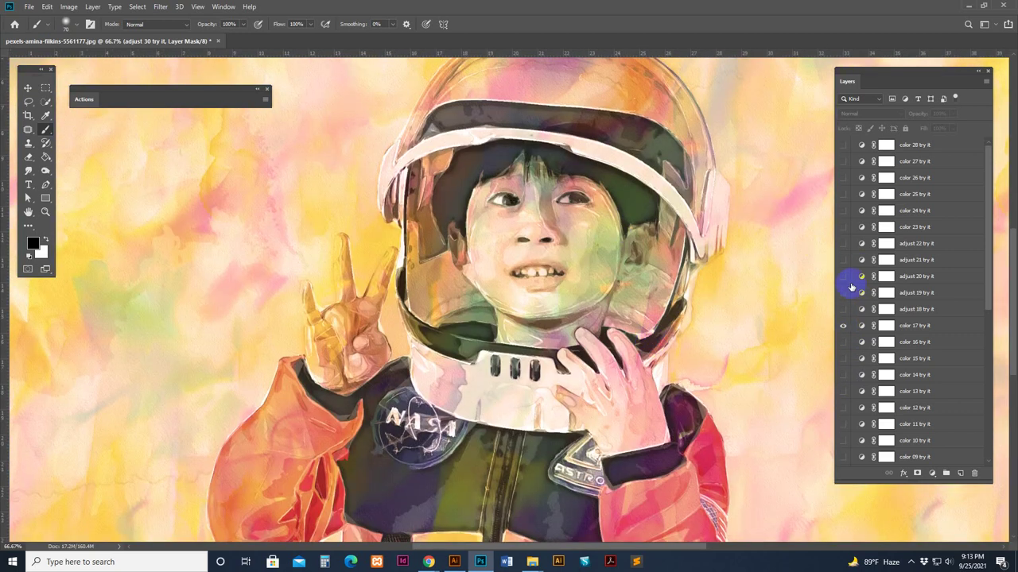
Step: Preview the color 08, color 07 and color 06 try it layers in combination with color 17
scroll(867, 381, "down", 2)
left_click(843, 409)
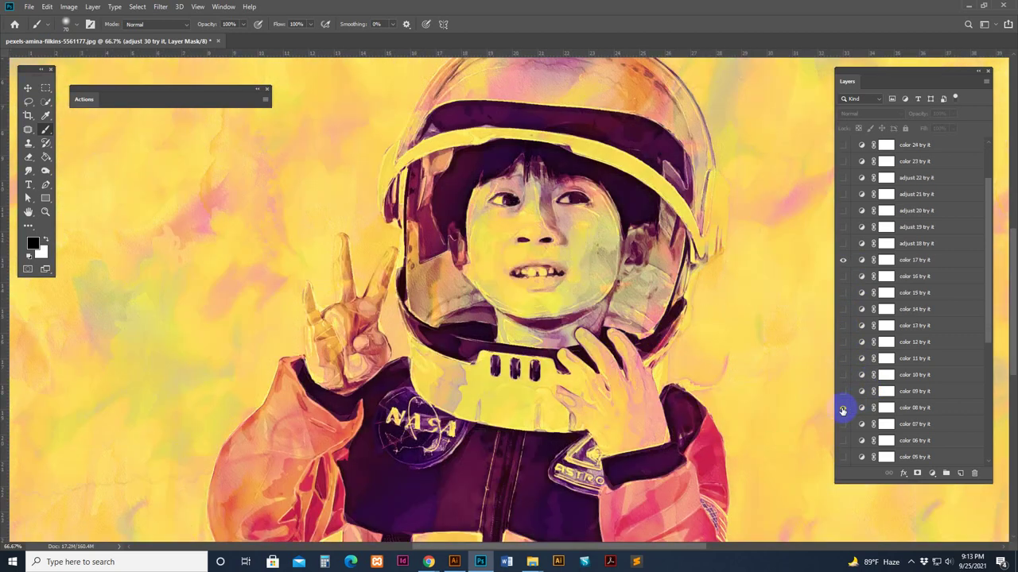
left_click(843, 424)
left_click(844, 441)
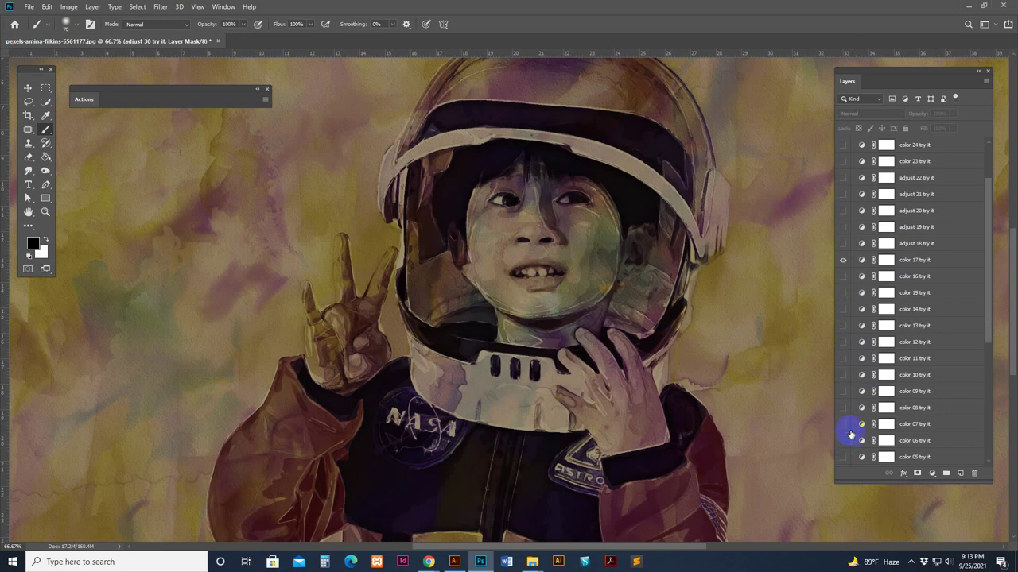
left_click(849, 433)
scroll(852, 421, "down", 2)
Step: Preview adjust 03 with color 17, then compare adjust 02 on and off and leave the adjust 02 try it layer shown
left_click(843, 427)
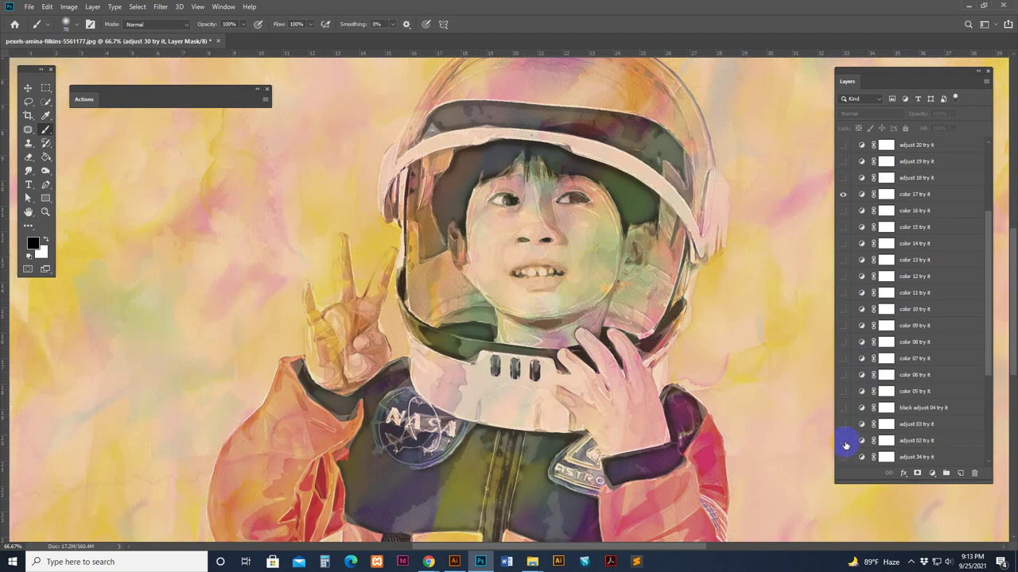
left_click(843, 442)
left_click(844, 443)
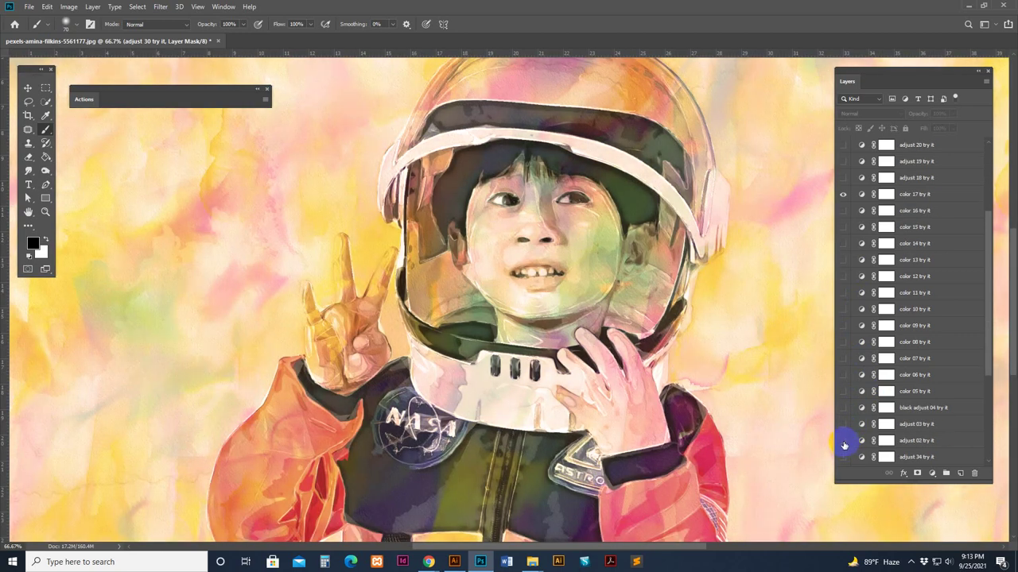
left_click(844, 442)
scroll(849, 435, "down", 2)
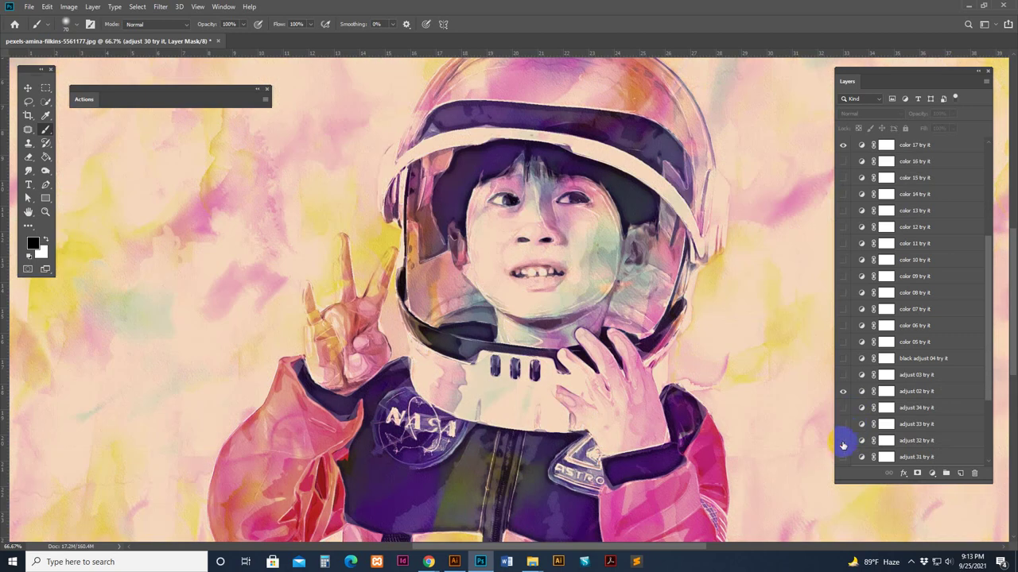
Step: Preview the adjust 32, adjust 31 and adjust 30 try it layers in combination with color 17 and adjust 02
left_click(843, 442)
left_click(843, 442)
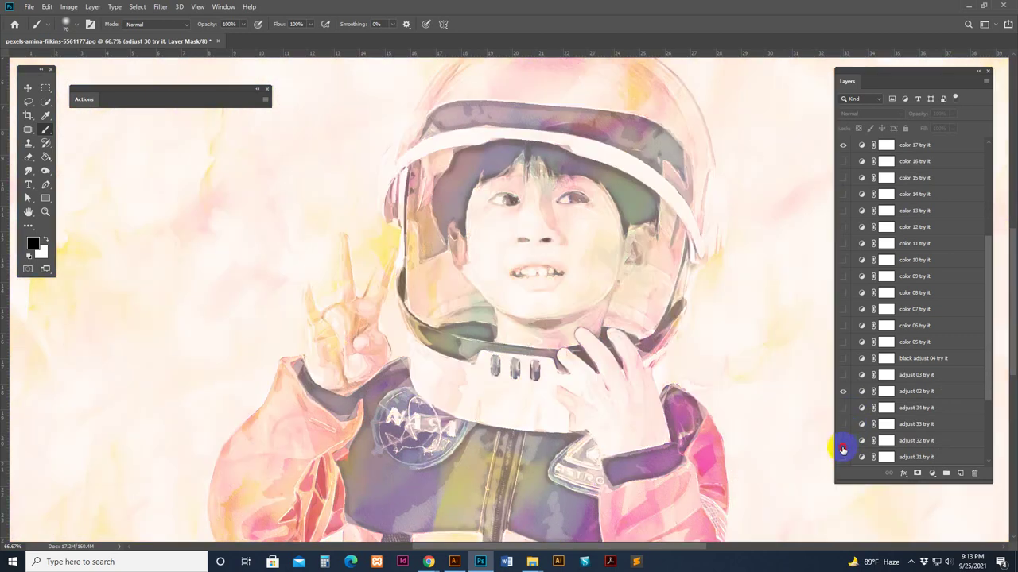
left_click(844, 458)
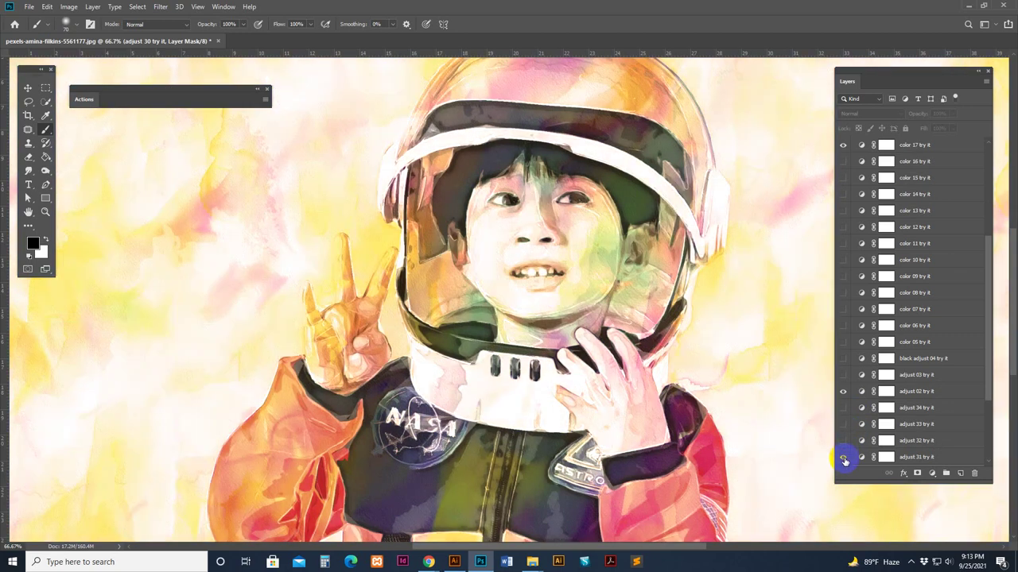
scroll(859, 426, "down", 2)
left_click(845, 407)
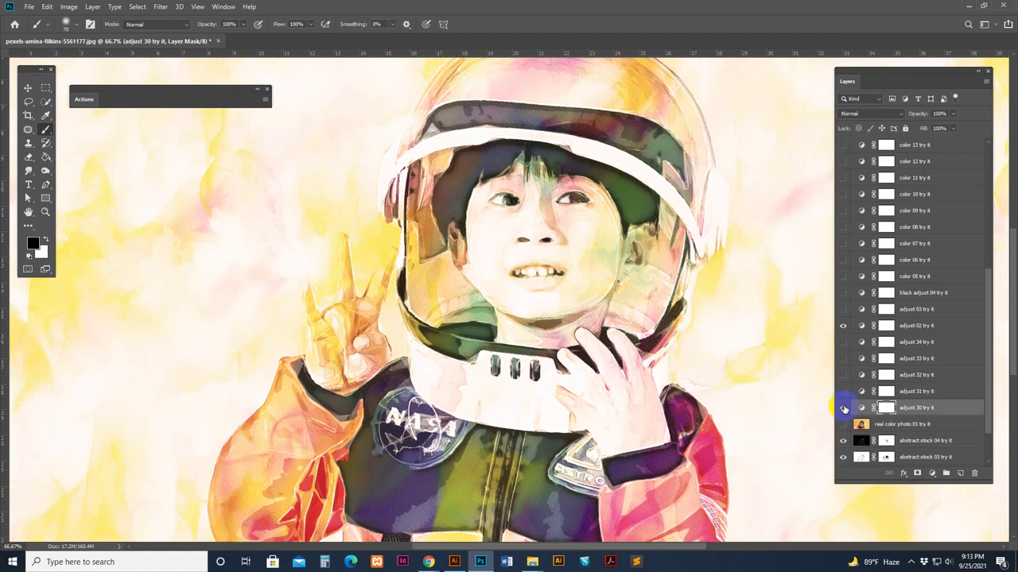
left_click(843, 407)
scroll(847, 309, "up", 2)
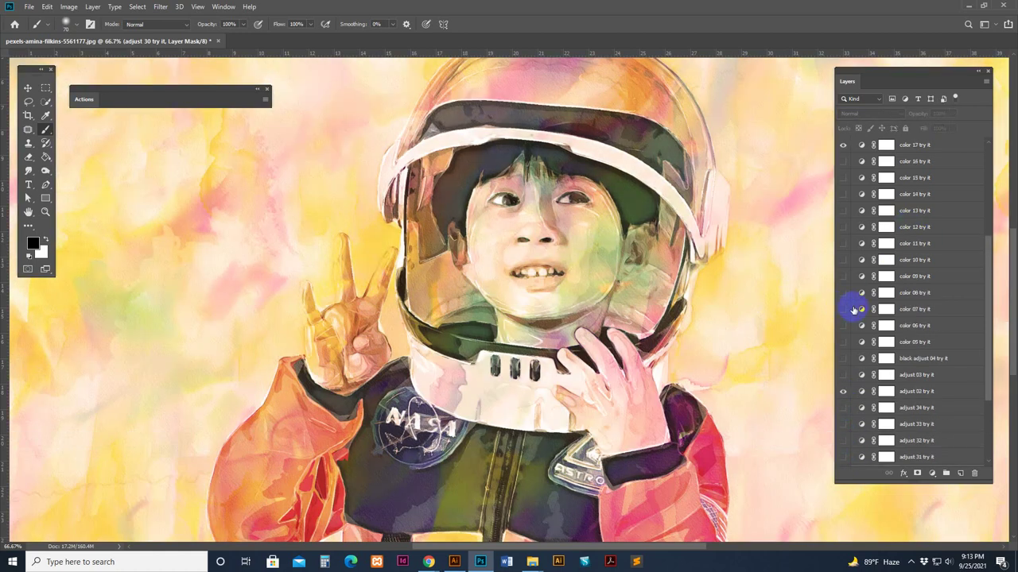
Step: Preview the adjust 19 and adjust 22 try it layers on the astronaut painting
scroll(858, 302, "up", 4)
left_click(845, 257)
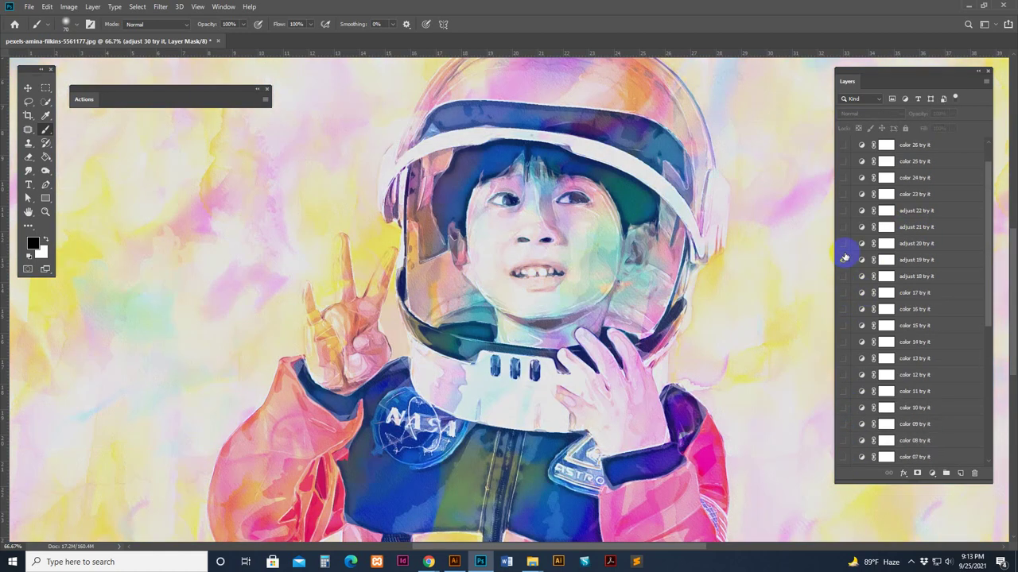
left_click(843, 213)
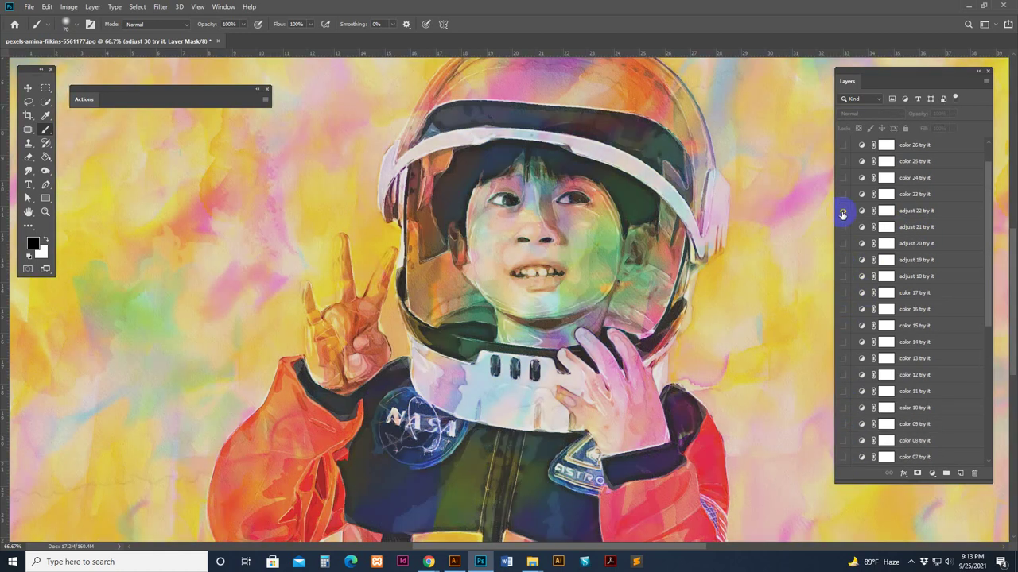
Step: Close the astronaut document and open pexels-anna-shvets-3771661.jpg from the File Explorer folder in Photoshop
left_click(218, 41)
left_click(518, 211)
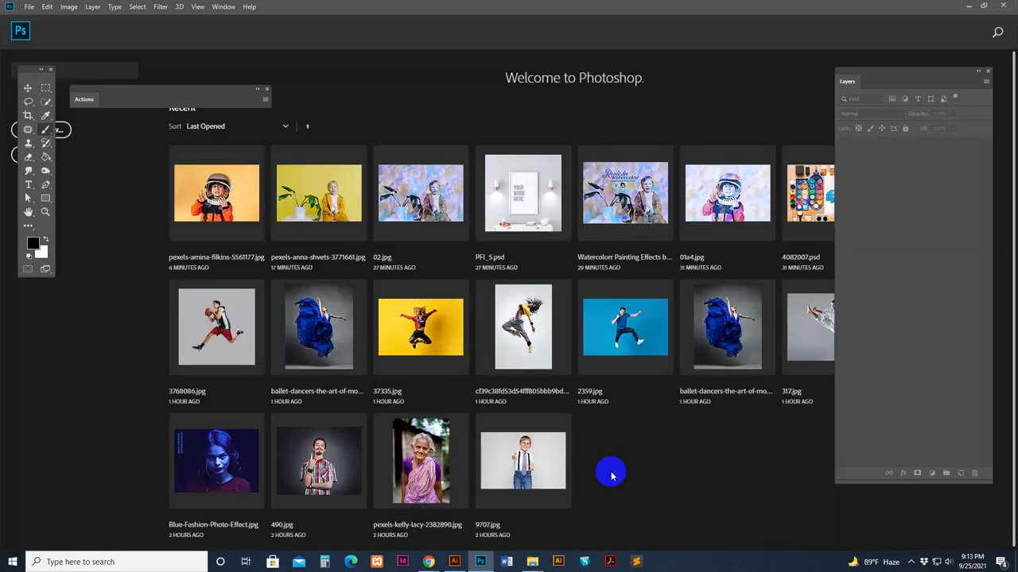
left_click(532, 561)
left_click(640, 518)
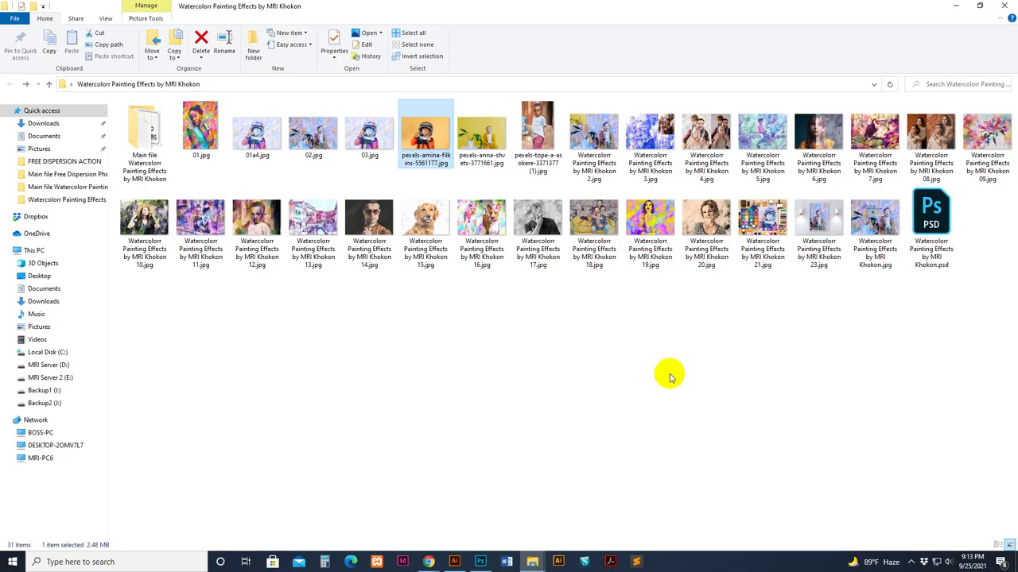
left_click_drag(499, 146, 417, 86)
Step: Resize the image to a width of 3000 pixels, keeping its proportions
left_click(69, 7)
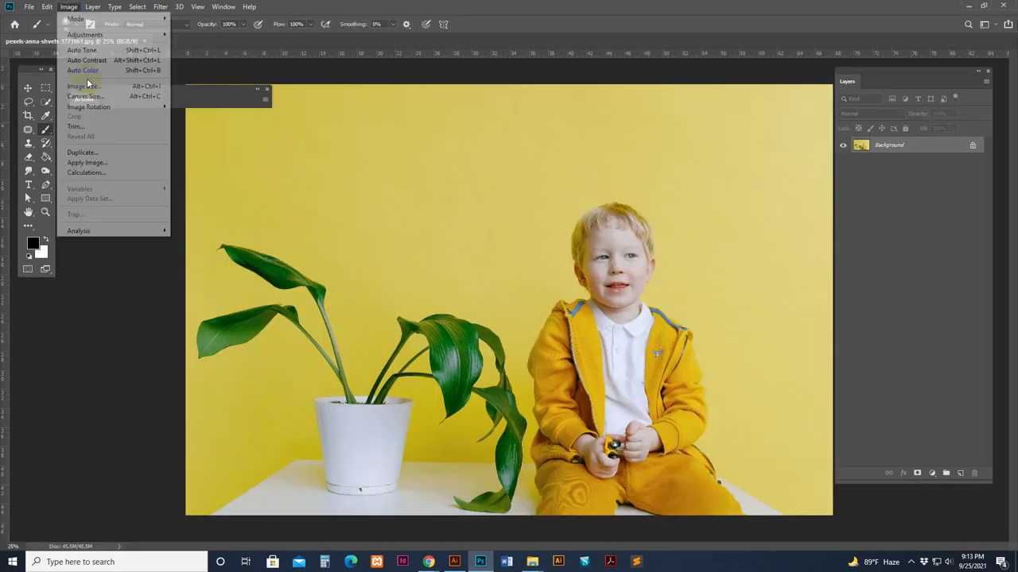
left_click(93, 86)
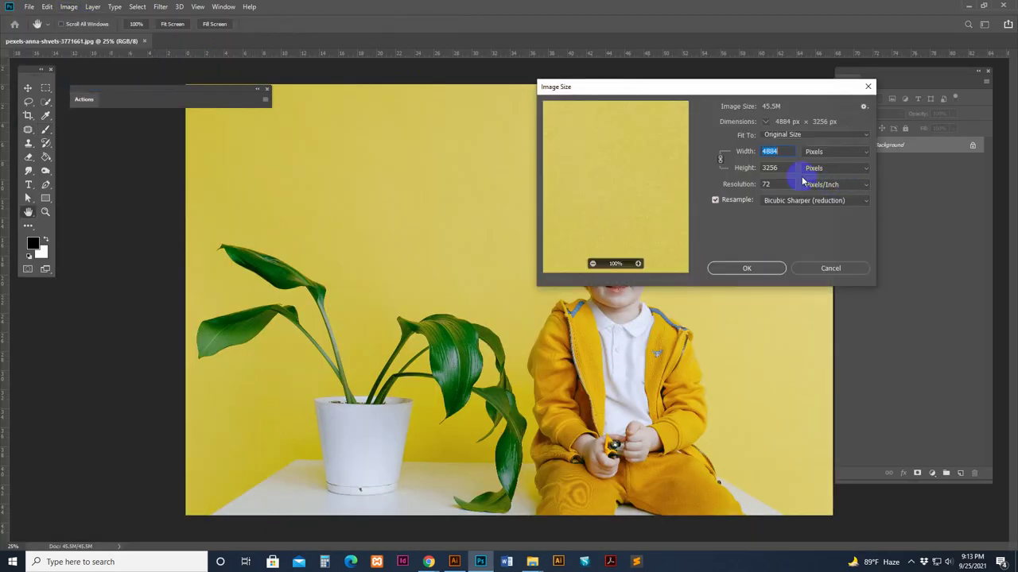
type("3000")
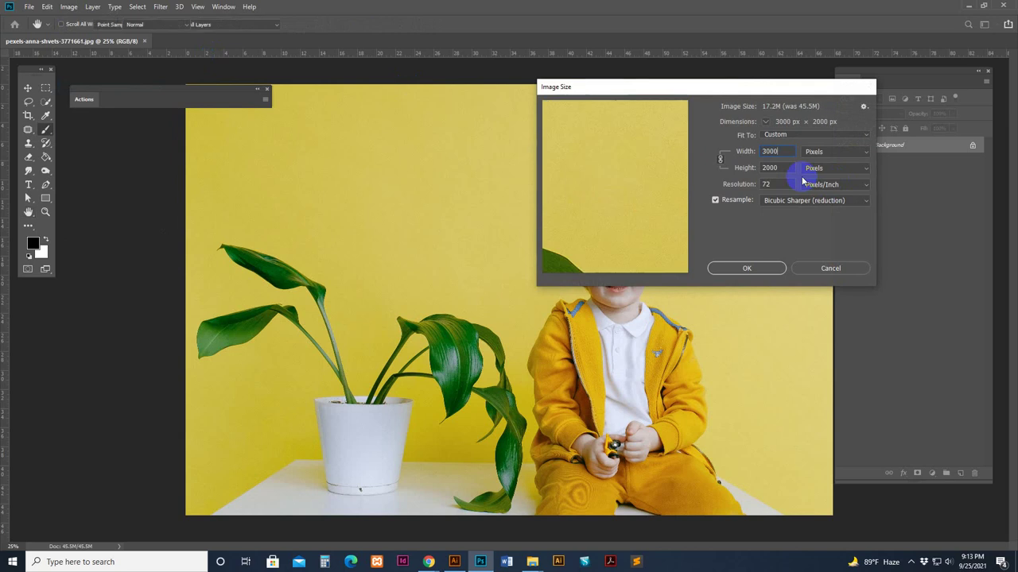
key("Return")
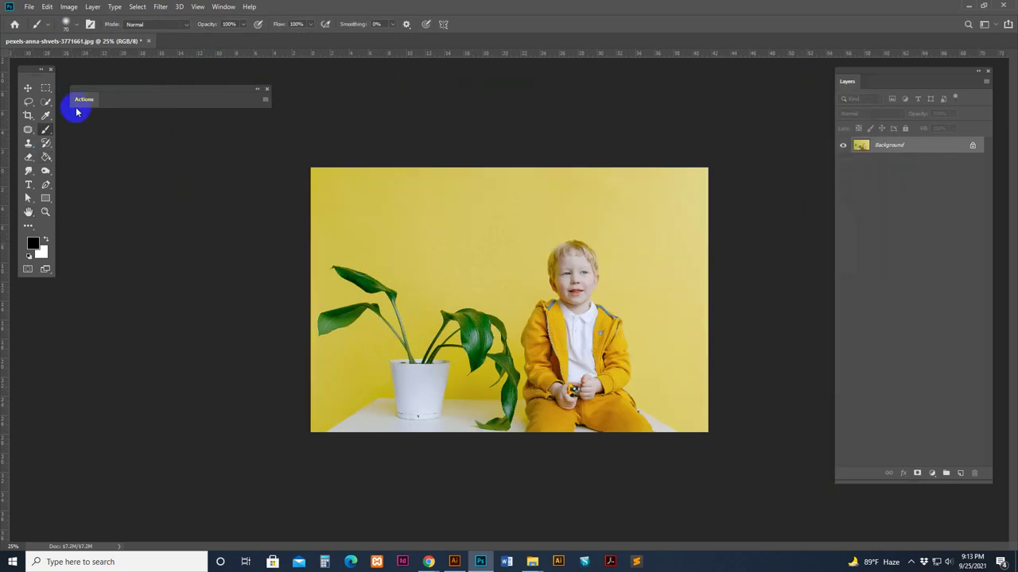
Step: Run the "All in one play action play me" watercolor action on the photo and dismiss its completion message
left_click(82, 99)
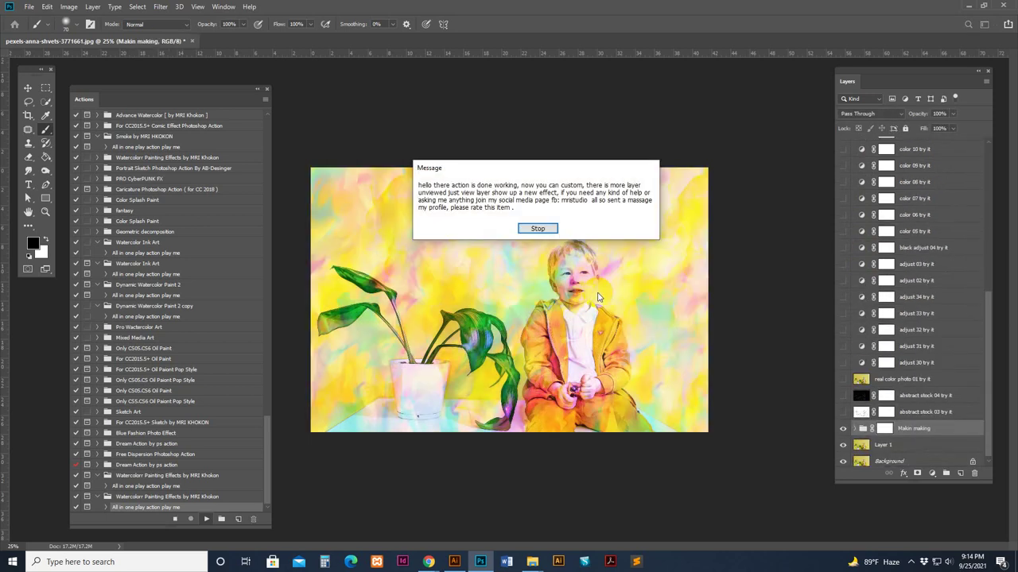
left_click(539, 228)
Step: Examine the watercolor effect up close on the boy's face and jacket, the plant and its pot
key("z")
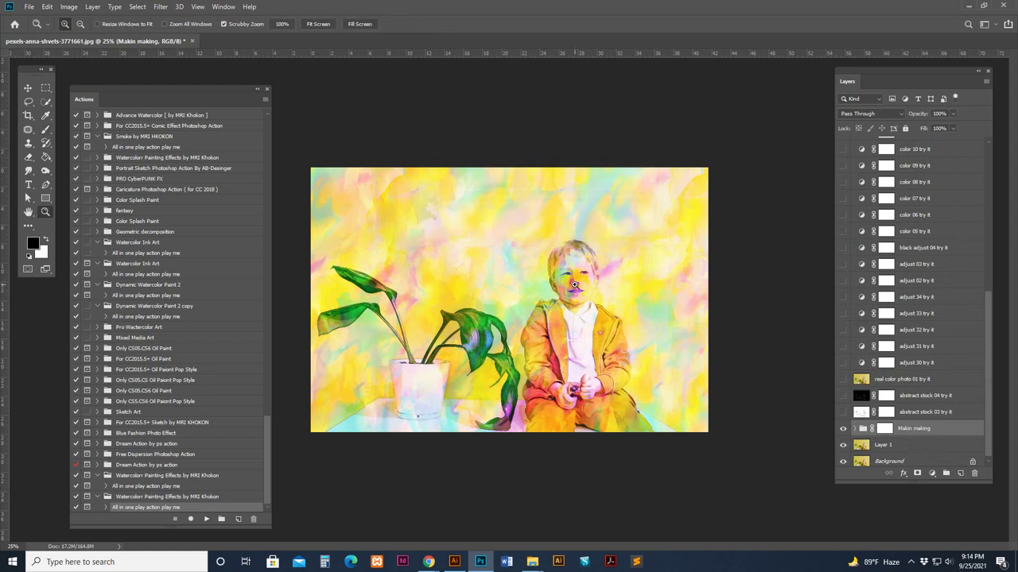
left_click(571, 279)
left_click(570, 280)
left_click(597, 290)
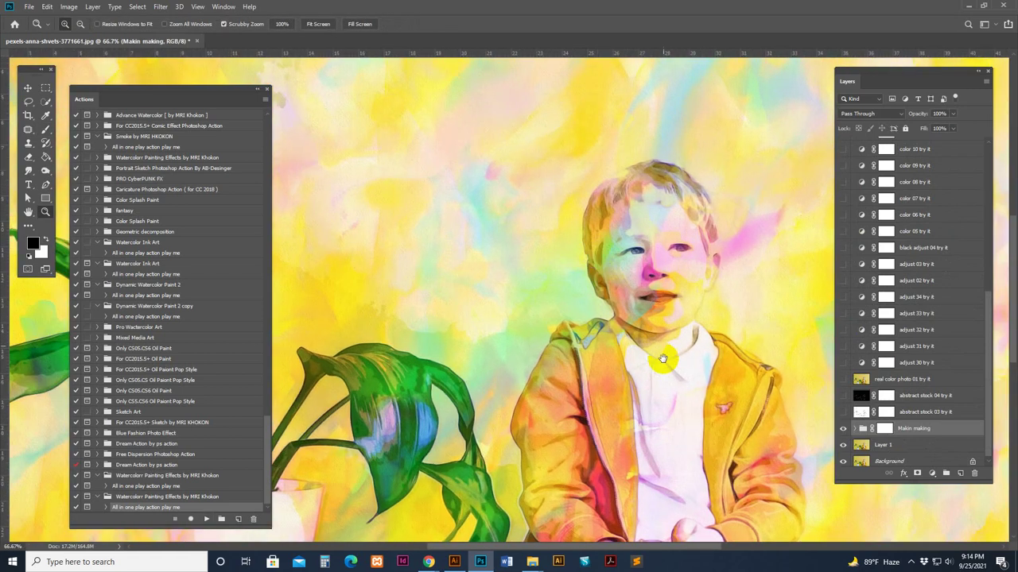
left_click_drag(663, 359, 609, 267)
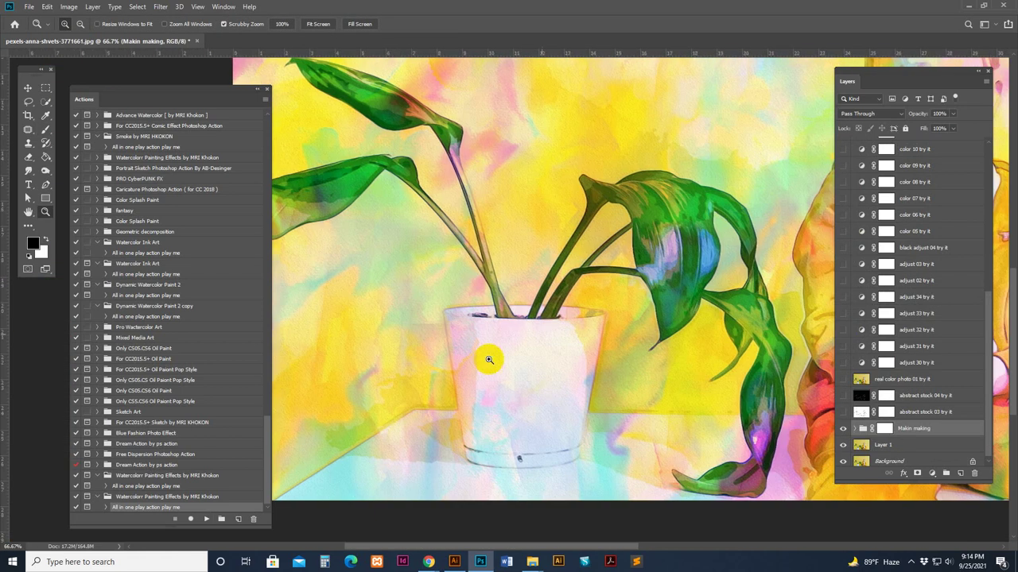
left_click_drag(632, 395, 547, 281)
left_click(547, 279)
left_click(560, 272)
left_click_drag(648, 312, 373, 358)
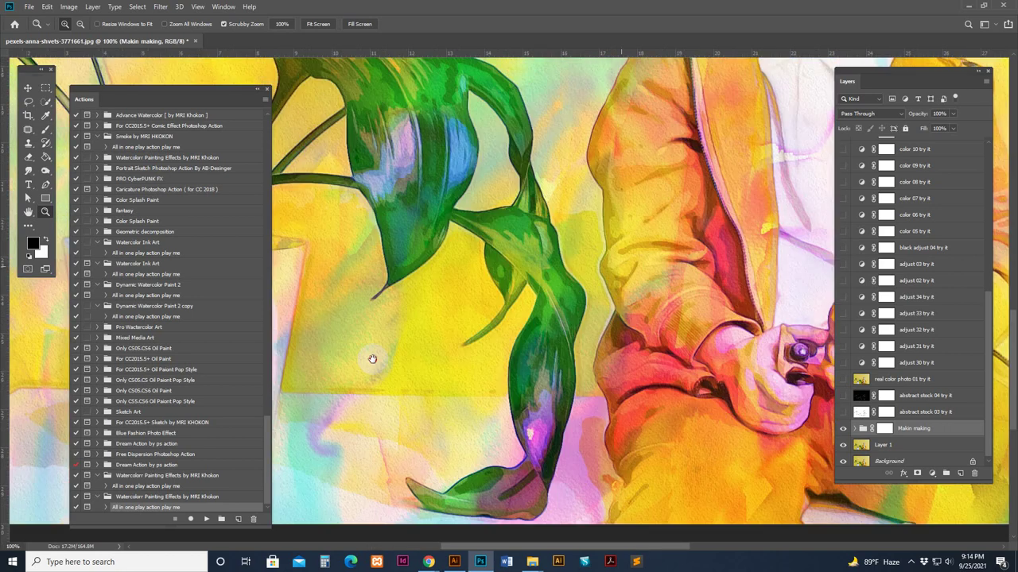
left_click_drag(707, 302, 545, 398)
scroll(755, 355, "up", 4)
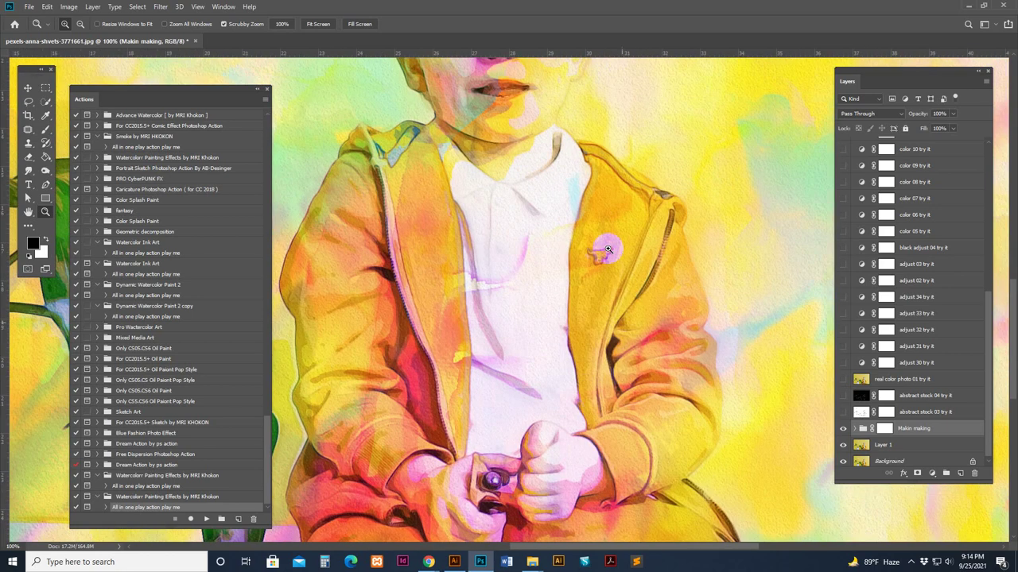
key("ctrl+minus")
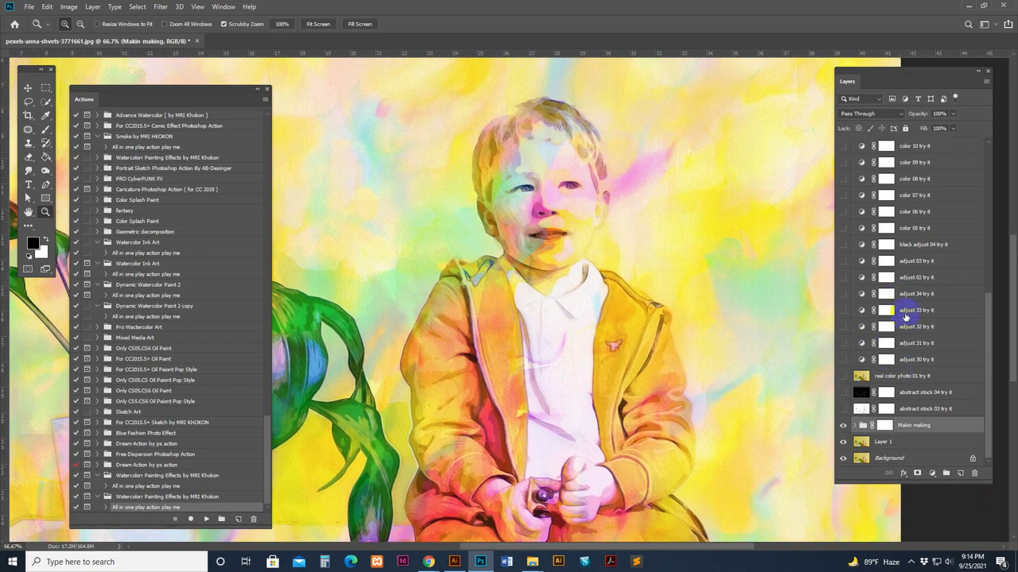
Step: Preview the black adjust 04, color 05 and color 06 try it layers, leaving color 05 shown and selected
left_click(910, 350)
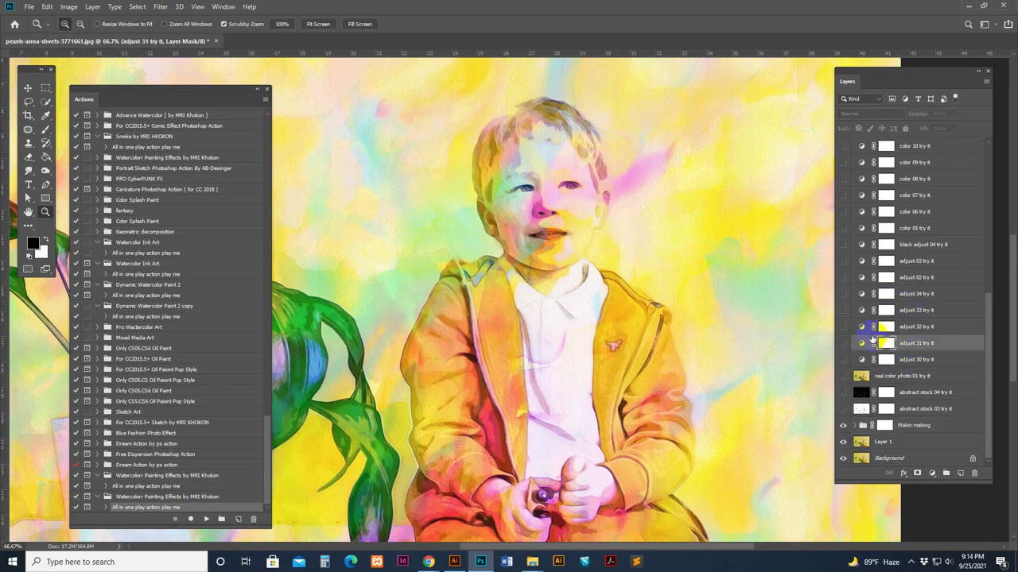
left_click(844, 244)
left_click(844, 228)
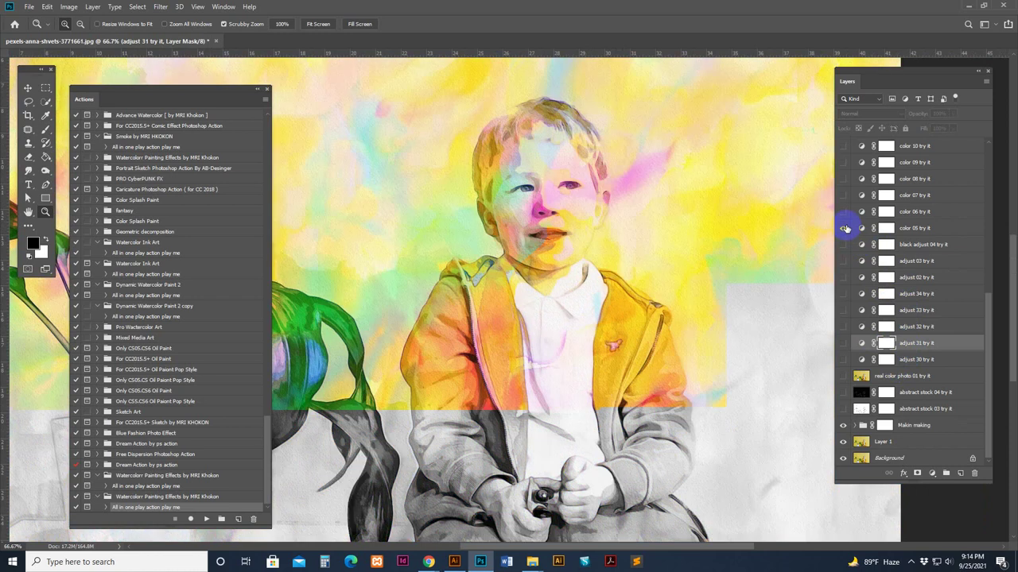
left_click(843, 212)
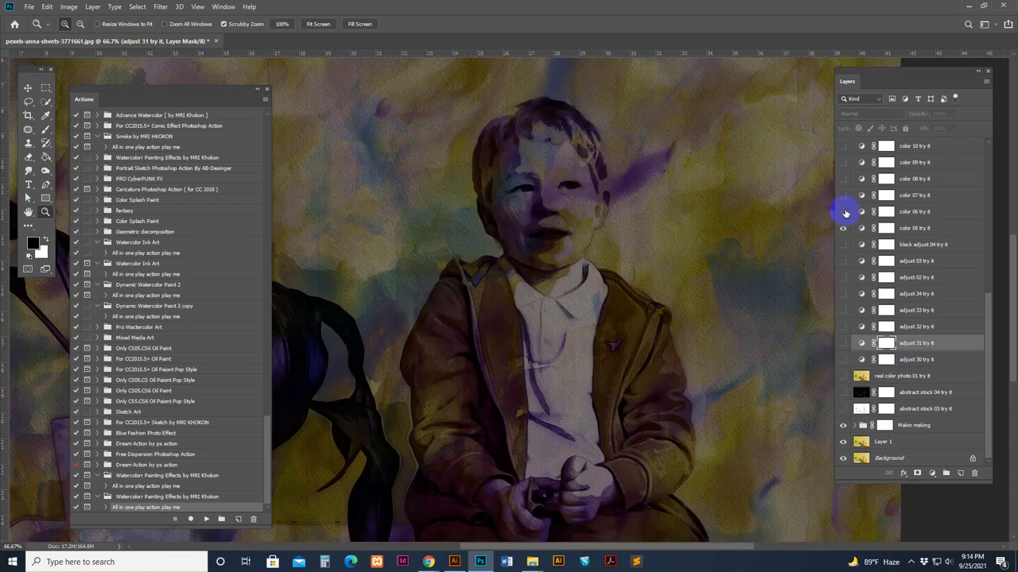
left_click(843, 213)
scroll(858, 211, "up", 2)
left_click(908, 278)
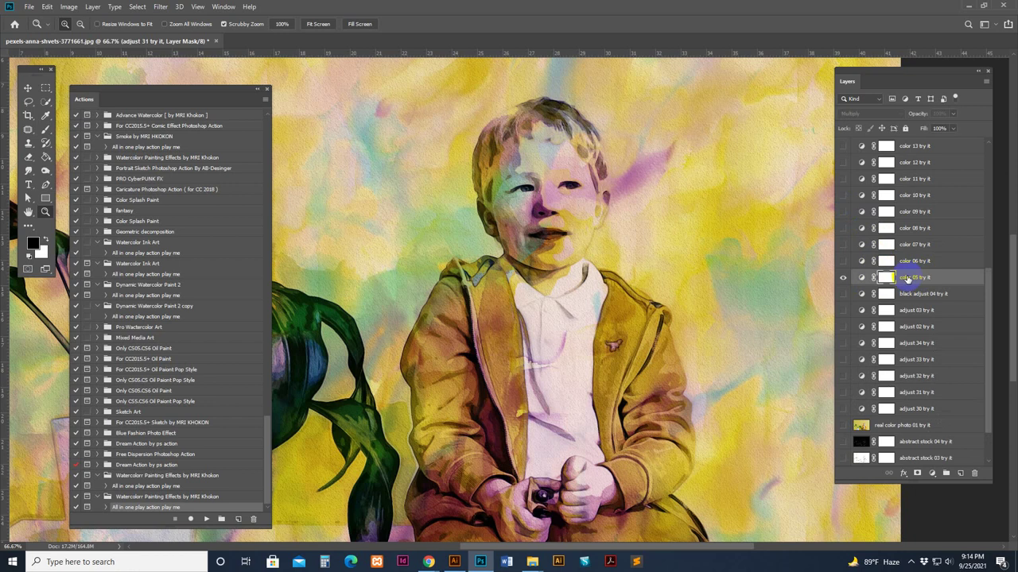
Step: Preview the color 12, color 13 and color 16 try it layers over color 05, then show color 17
scroll(849, 201, "up", 2)
left_click(844, 197)
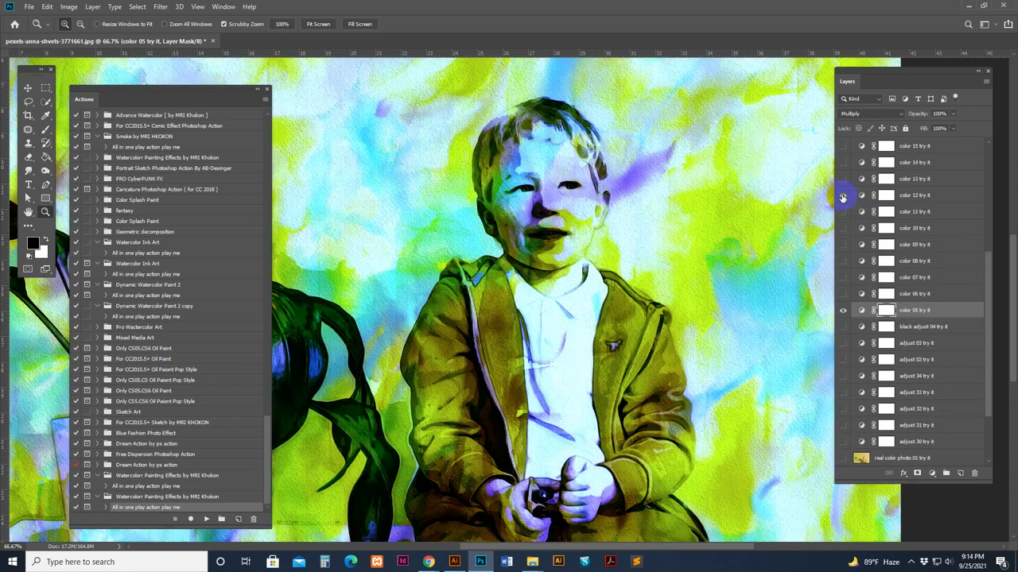
left_click(842, 177)
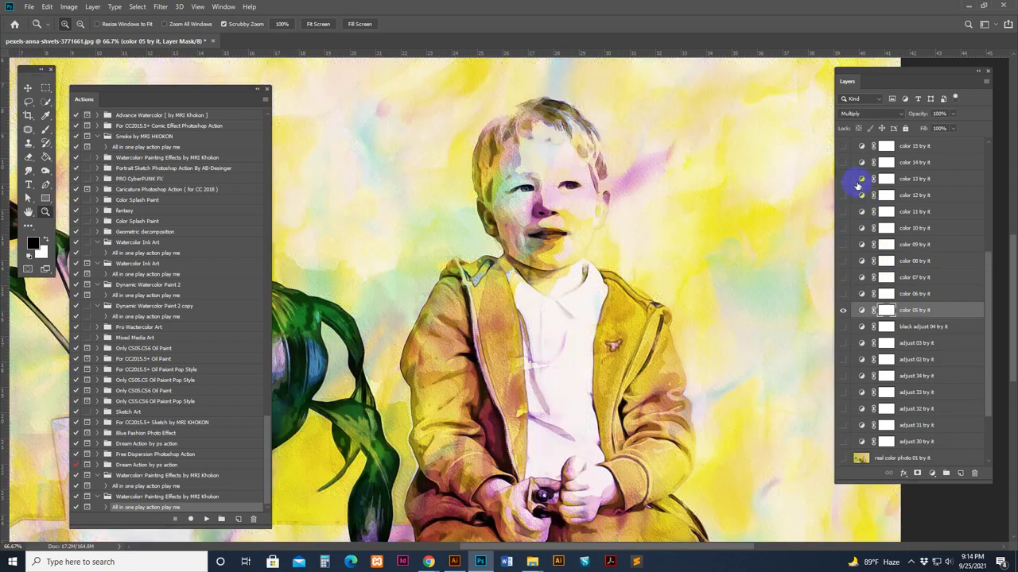
left_click(845, 179)
scroll(850, 179, "up", 3)
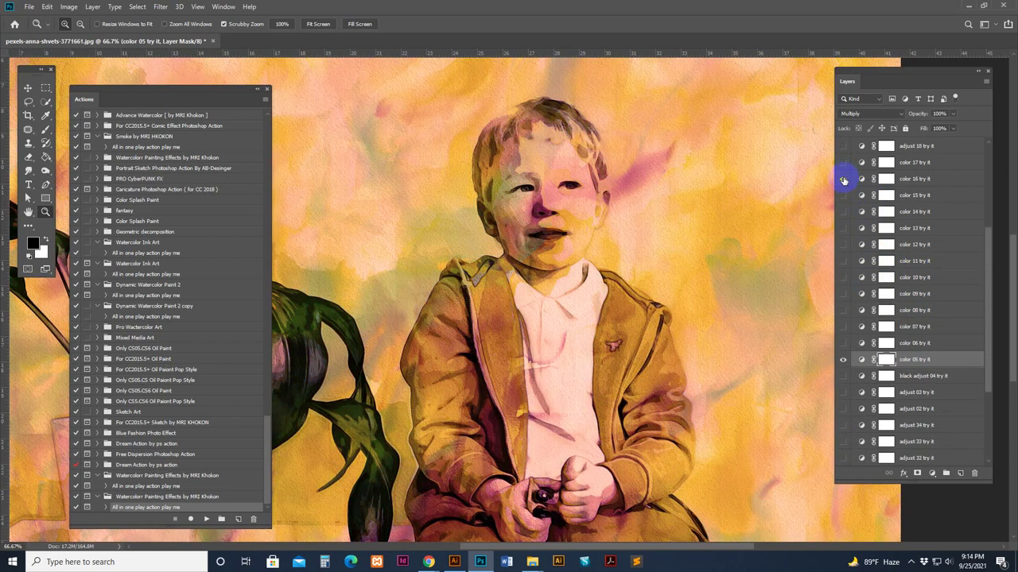
left_click(843, 164)
Step: Preview the adjust 20, adjust 21 and adjust 22 try it layers in combination with color 17 and color 05
scroll(848, 215, "up", 5)
left_click(843, 195)
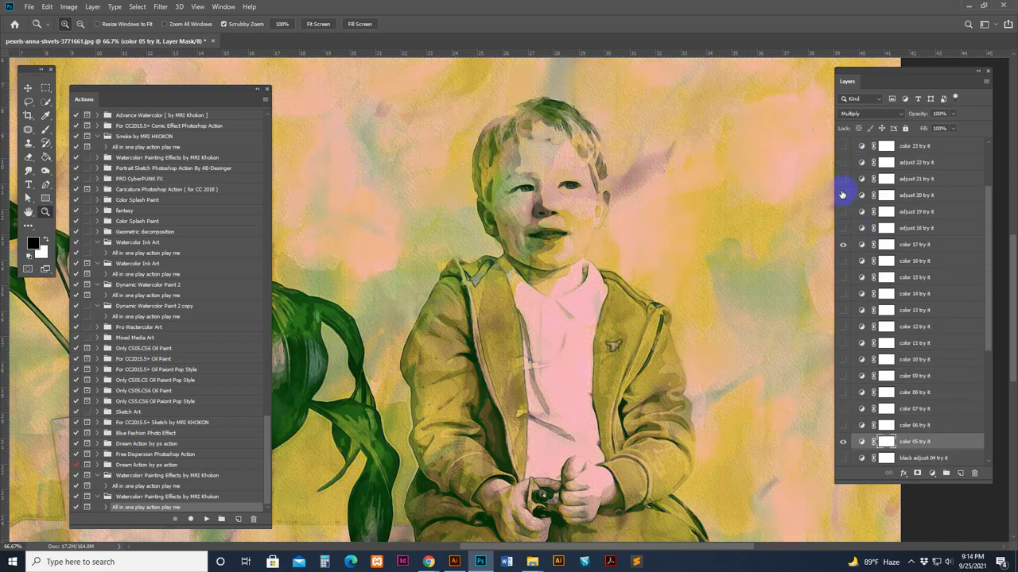
left_click(844, 179)
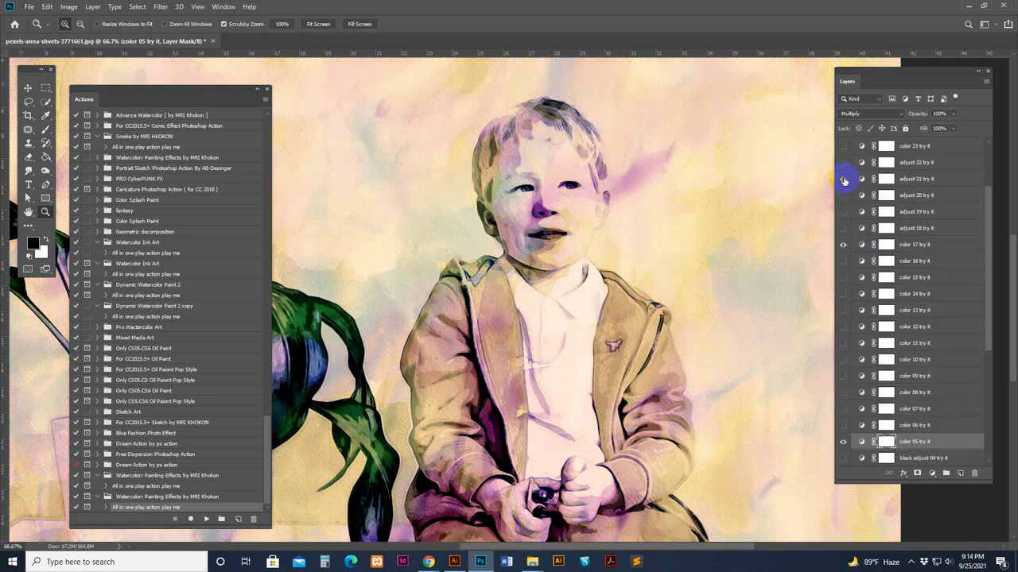
left_click(844, 180)
scroll(858, 228, "up", 1)
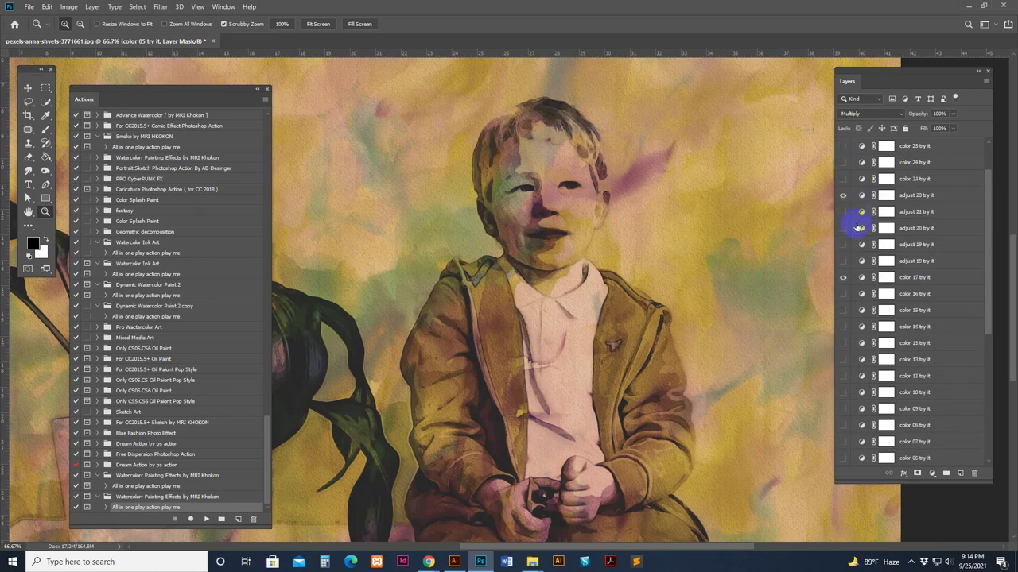
left_click(845, 212)
scroll(867, 230, "up", 1)
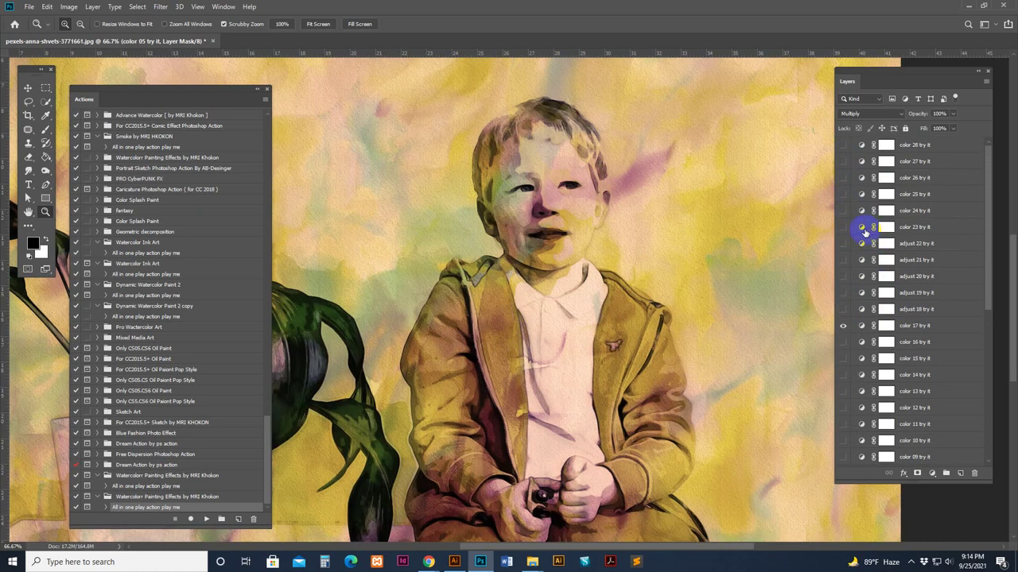
Step: Hide the color 05 try it layer, preview adjust 18, adjust 19 and adjust 20, and leave adjust 22 shown
scroll(866, 350, "down", 2)
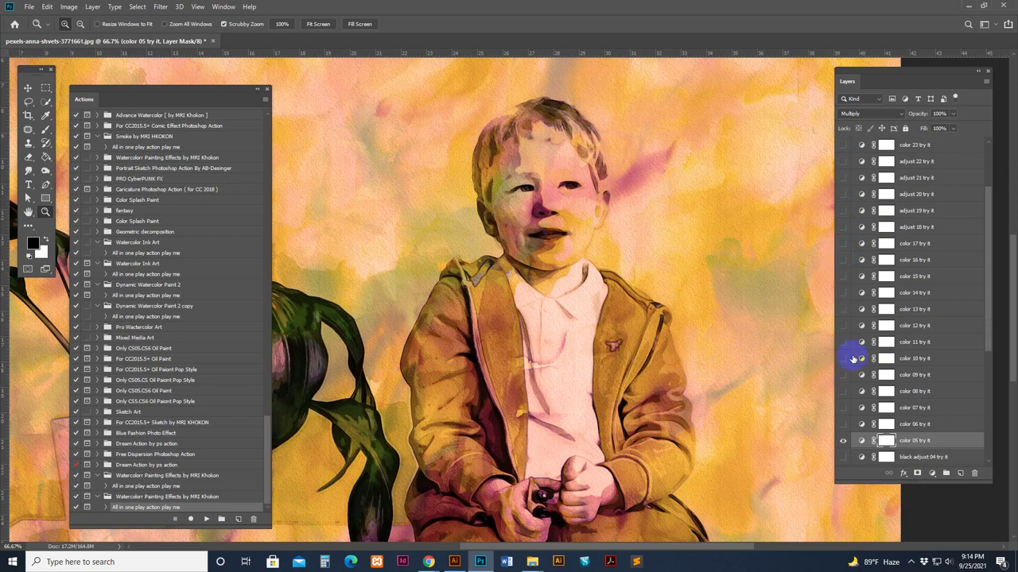
left_click(841, 442)
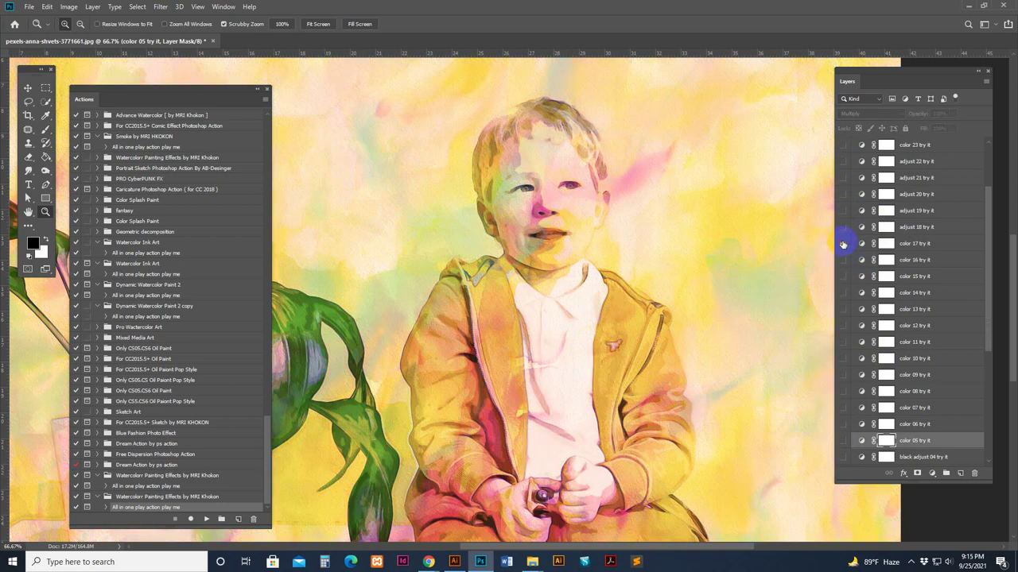
left_click(842, 228)
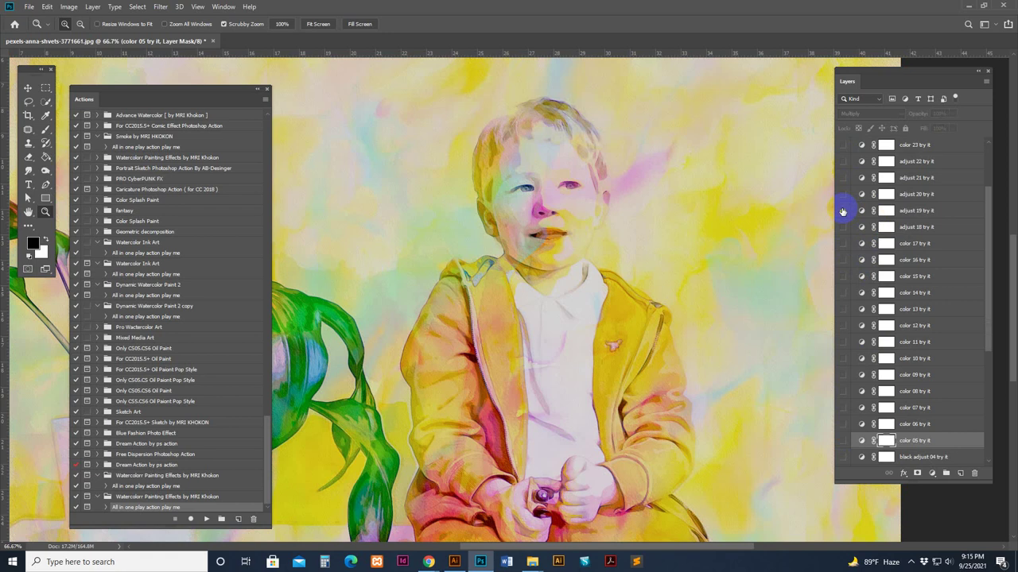
left_click(843, 212)
left_click(843, 195)
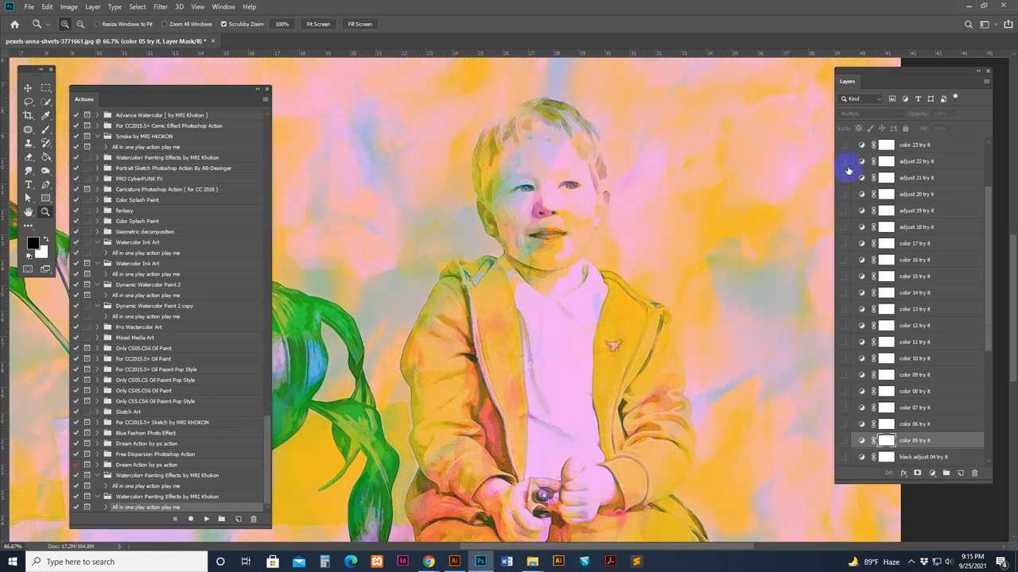
left_click(842, 163)
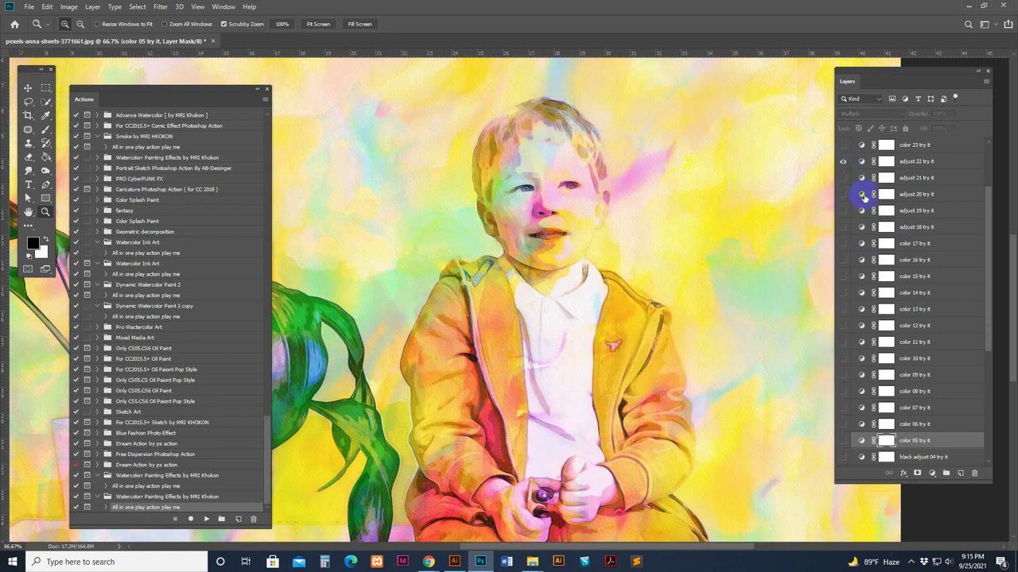
Step: Hide the adjust 22 try it layer, show color 25 try it, and examine the boy's face and jacket with it
scroll(862, 224, "up", 1)
left_click(844, 202)
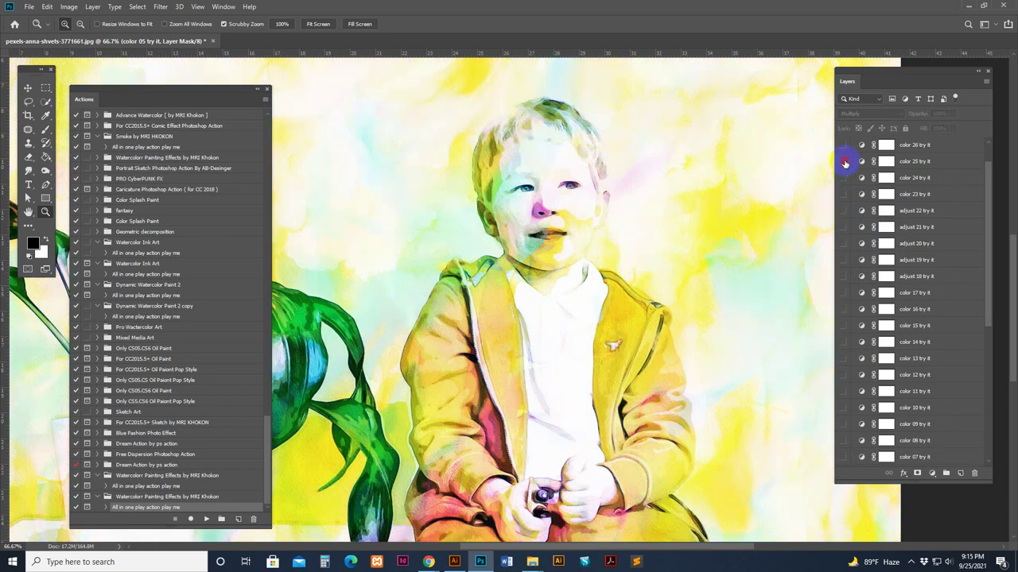
left_click(843, 161)
scroll(862, 236, "up", 1)
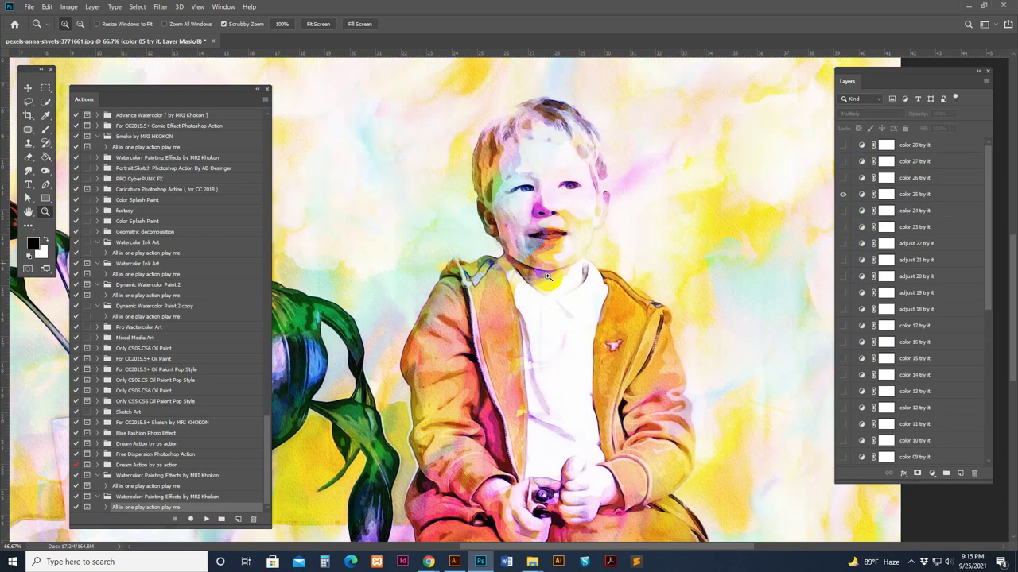
left_click(542, 208)
key("ctrl+minus")
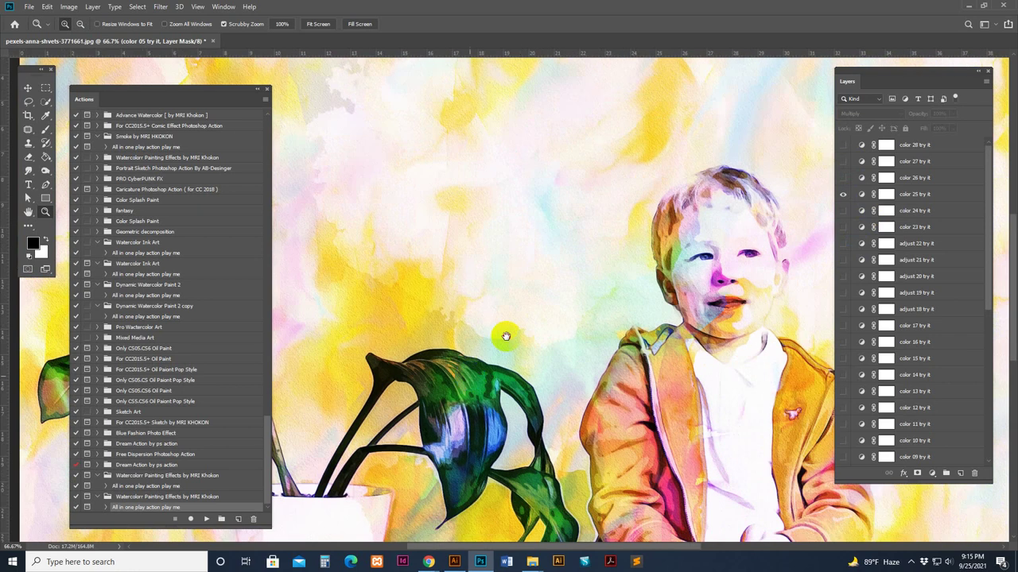
left_click_drag(506, 337, 582, 94)
left_click_drag(826, 231, 615, 373)
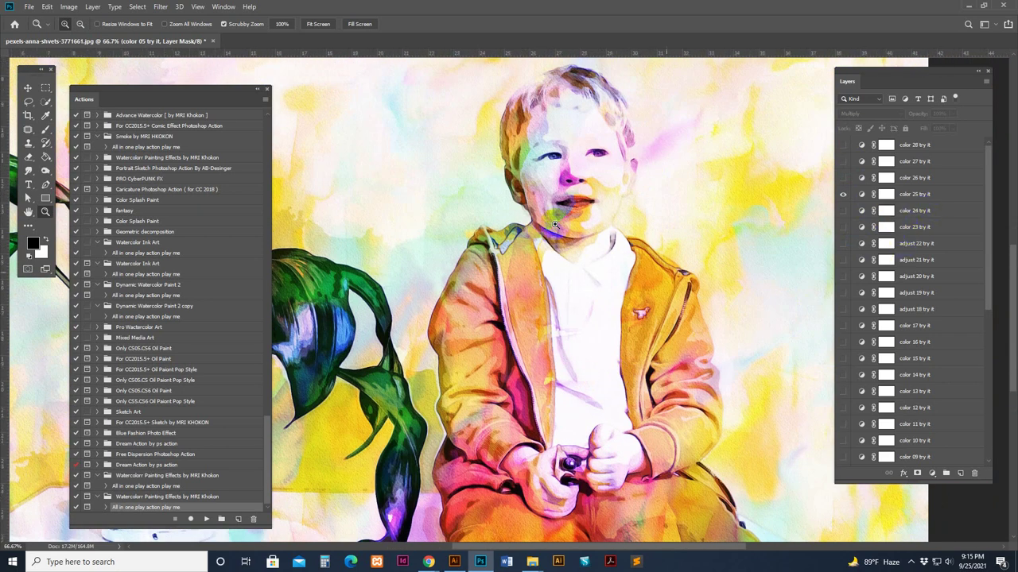
left_click(589, 229)
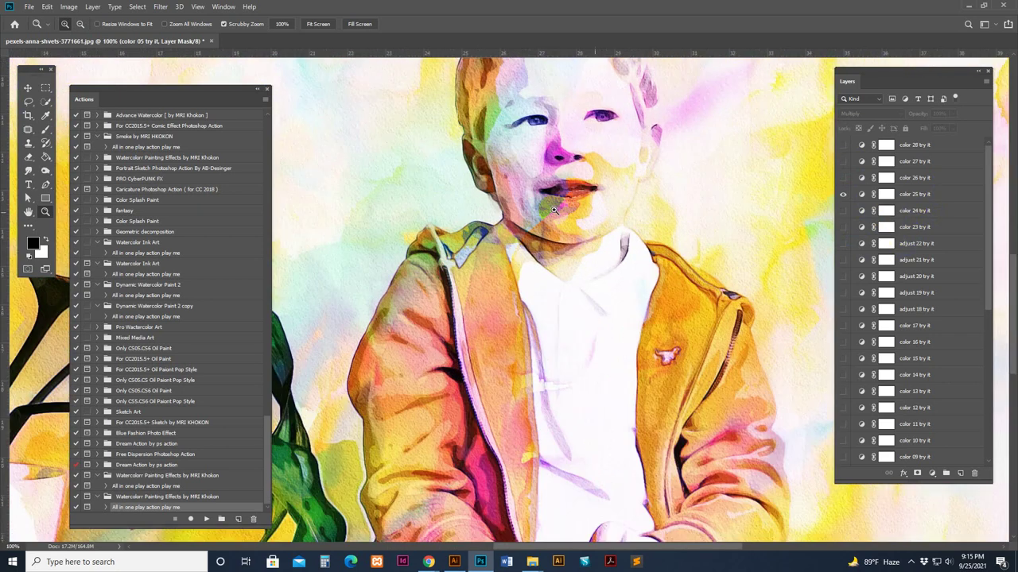
Step: Expand the Makin making group and toggle its canvas 01 and canvas 02 layers off and on to compare the texture
scroll(886, 388, "down", 6)
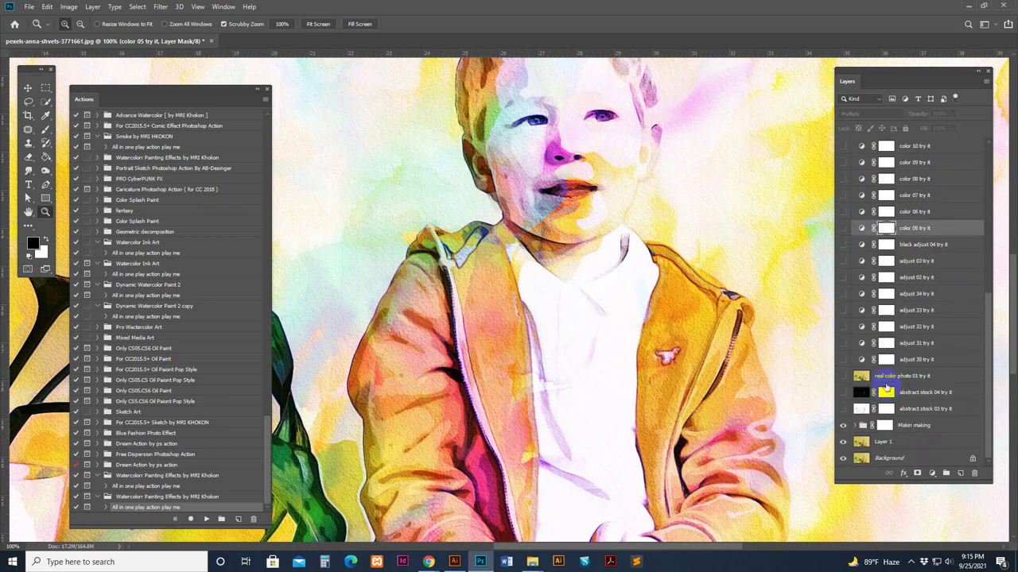
left_click(856, 426)
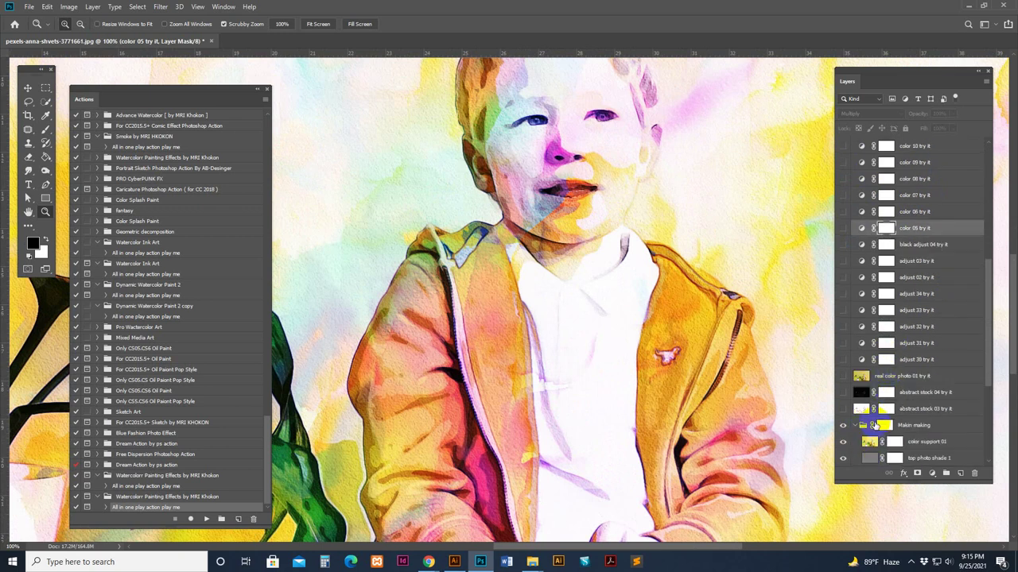
scroll(882, 429, "down", 4)
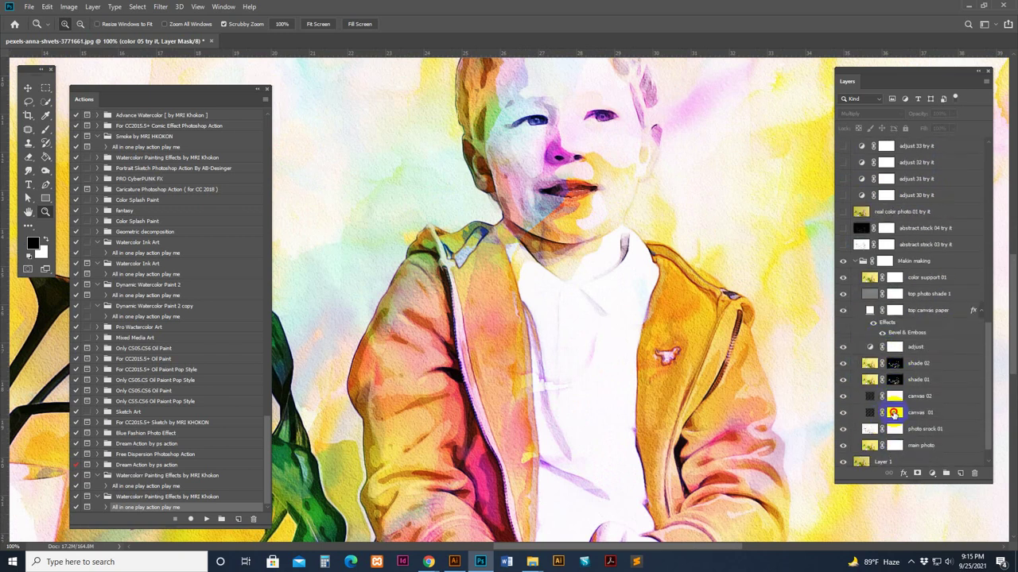
left_click(894, 413)
left_click(843, 412)
left_click(844, 412)
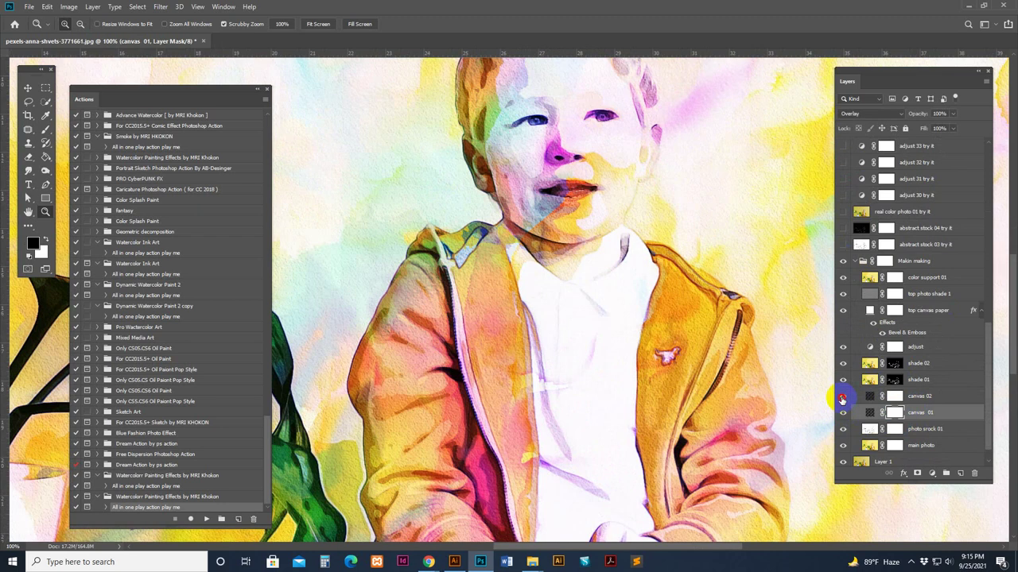
left_click(841, 397)
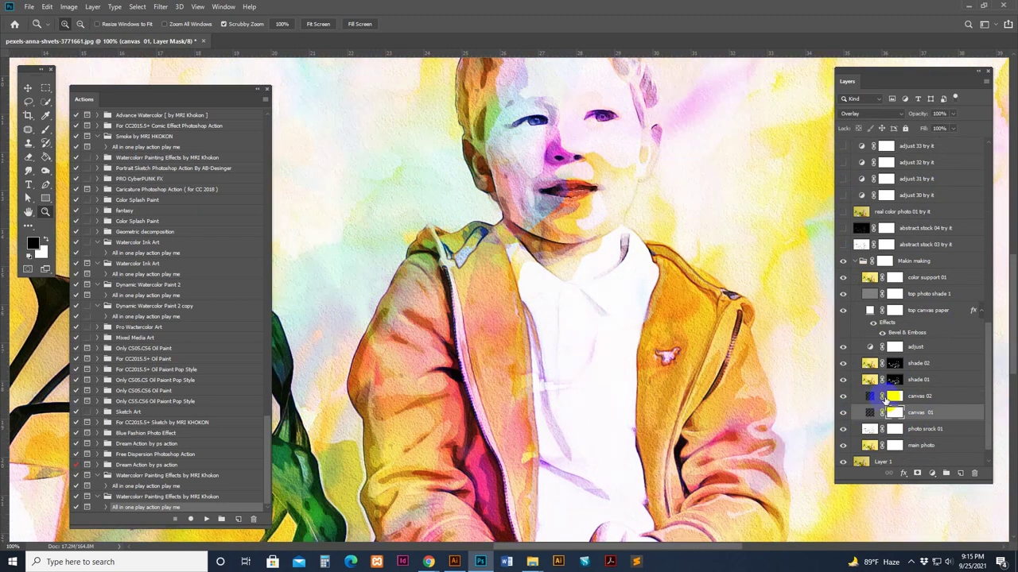
Step: Paint black on the canvas 02 layer mask over the boy's mouth and chin with the Brush tool
left_click(885, 398)
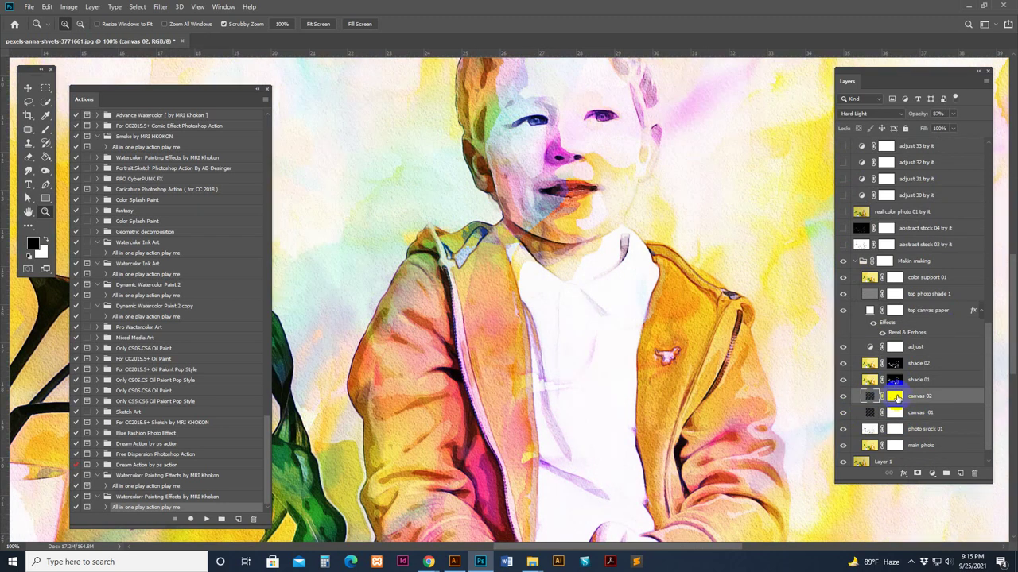
left_click(45, 129)
left_click_drag(558, 211, 525, 211)
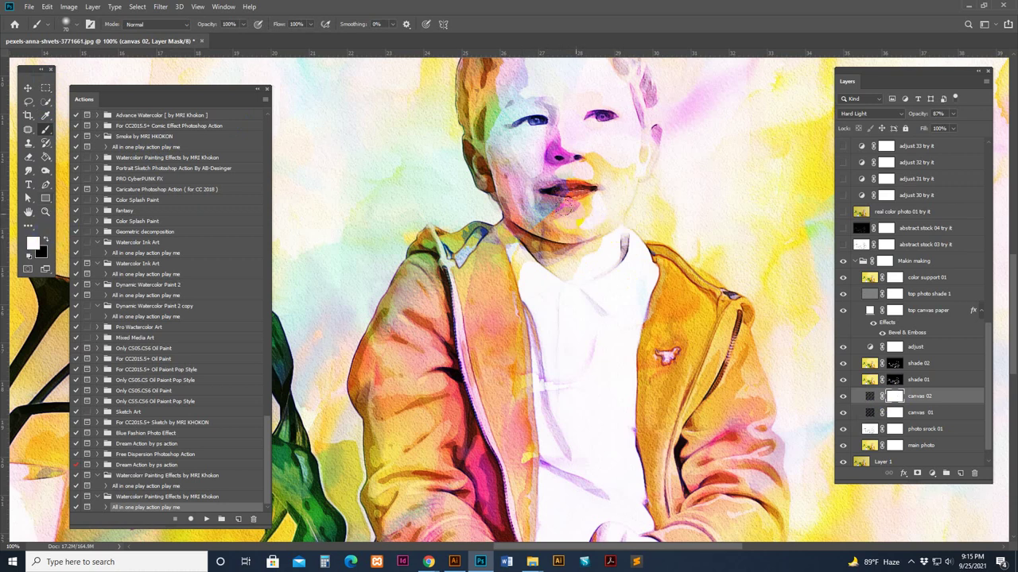
left_click(45, 238)
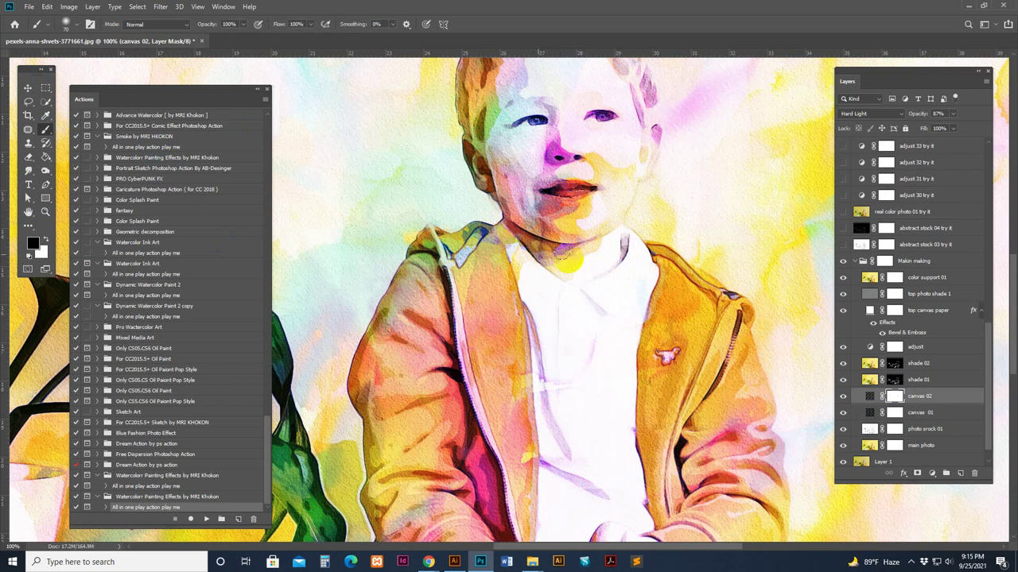
left_click_drag(676, 186, 651, 301)
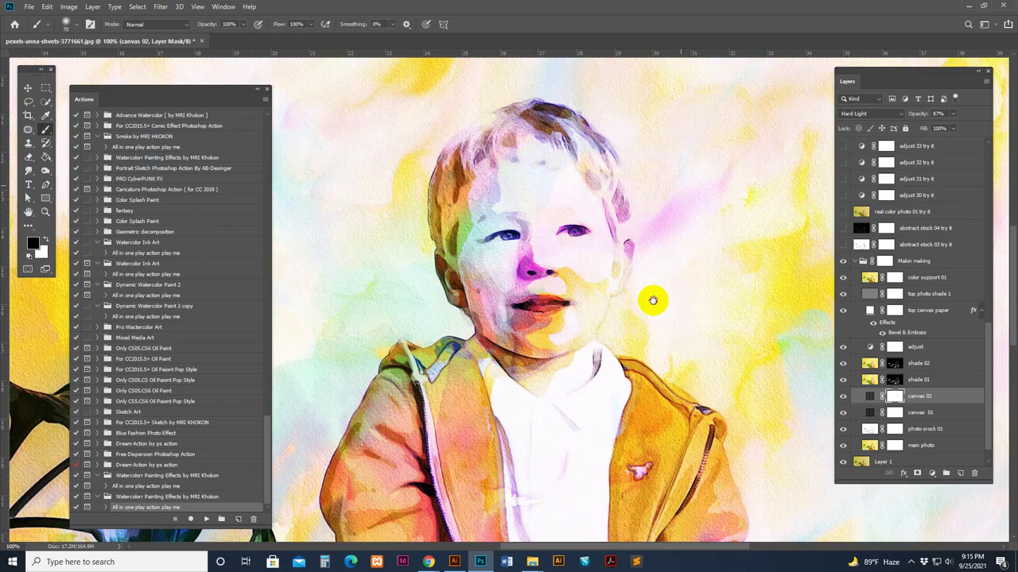
Step: Show the abstract stock 03 try it layer and paint black on its mask over the boy's face with a size 100 brush
left_click(854, 261)
left_click(843, 410)
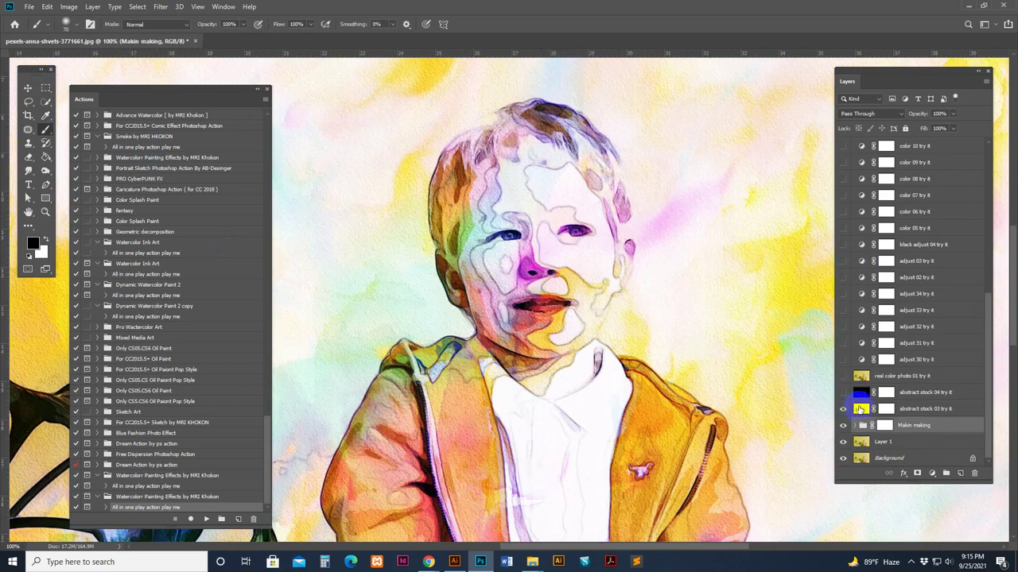
left_click(859, 409)
left_click(886, 409)
mouse_move(501, 254)
left_mouse_down()
mouse_move(543, 309)
mouse_move(556, 306)
left_mouse_up()
key("bracketright")
key("bracketright")
key("bracketright")
left_click(555, 334)
mouse_move(456, 242)
left_mouse_down()
mouse_move(578, 412)
mouse_move(503, 470)
mouse_move(415, 443)
mouse_move(567, 234)
mouse_move(563, 349)
mouse_move(519, 296)
mouse_move(542, 333)
mouse_move(603, 242)
mouse_move(556, 193)
mouse_move(480, 183)
mouse_move(477, 236)
mouse_move(561, 174)
left_mouse_up()
Step: Show the abstract stock 04 try it layer and paint black on its mask over the boy's face
left_click(843, 392)
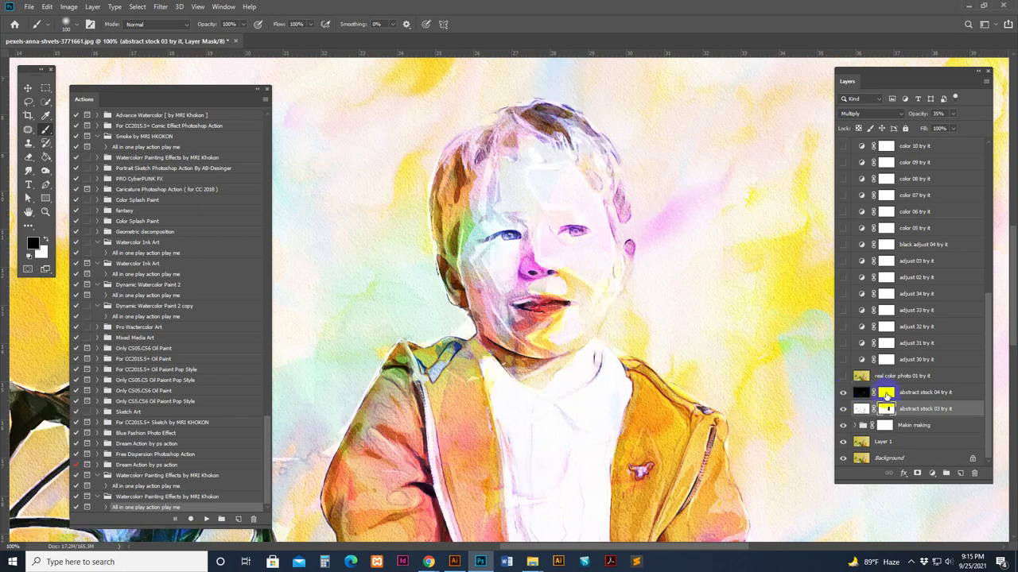
left_click(885, 392)
mouse_move(494, 198)
left_mouse_down()
mouse_move(559, 235)
mouse_move(580, 237)
mouse_move(505, 189)
mouse_move(524, 252)
mouse_move(503, 299)
mouse_move(572, 261)
left_mouse_up()
left_click_drag(621, 365, 604, 273)
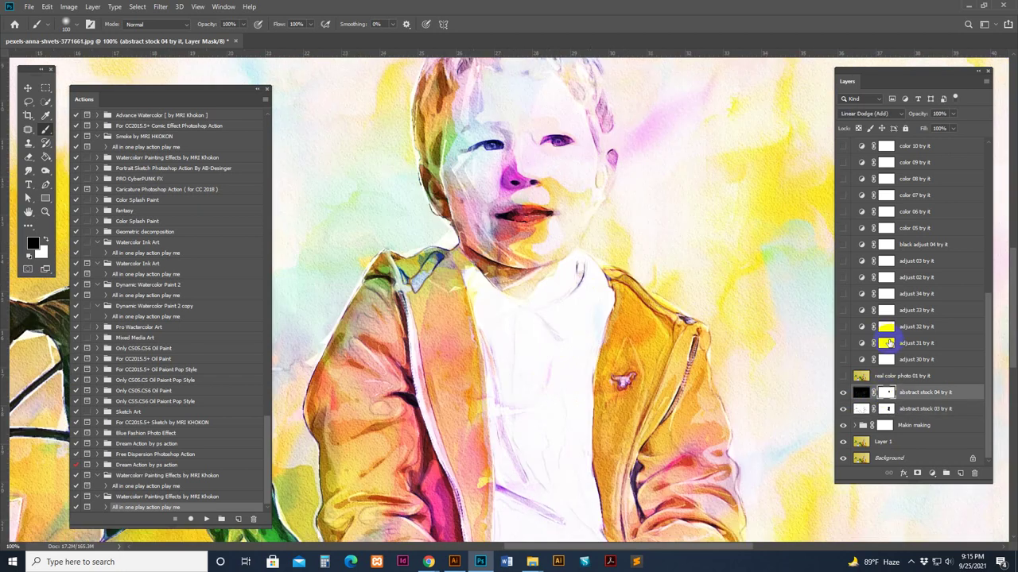
key("ctrl+minus")
left_click_drag(646, 367, 731, 374)
left_click_drag(437, 357, 490, 329)
Step: Hide the color 25 try it layer, then show and select the color 15 try it layer
scroll(849, 278, "up", 1)
scroll(848, 278, "up", 5)
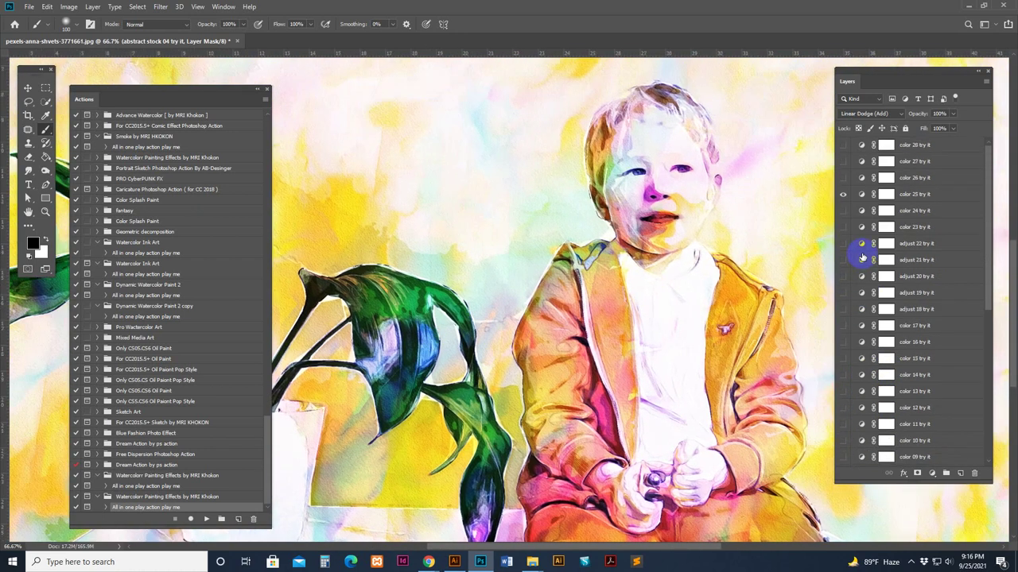
left_click(843, 194)
left_click_drag(849, 340, 843, 362)
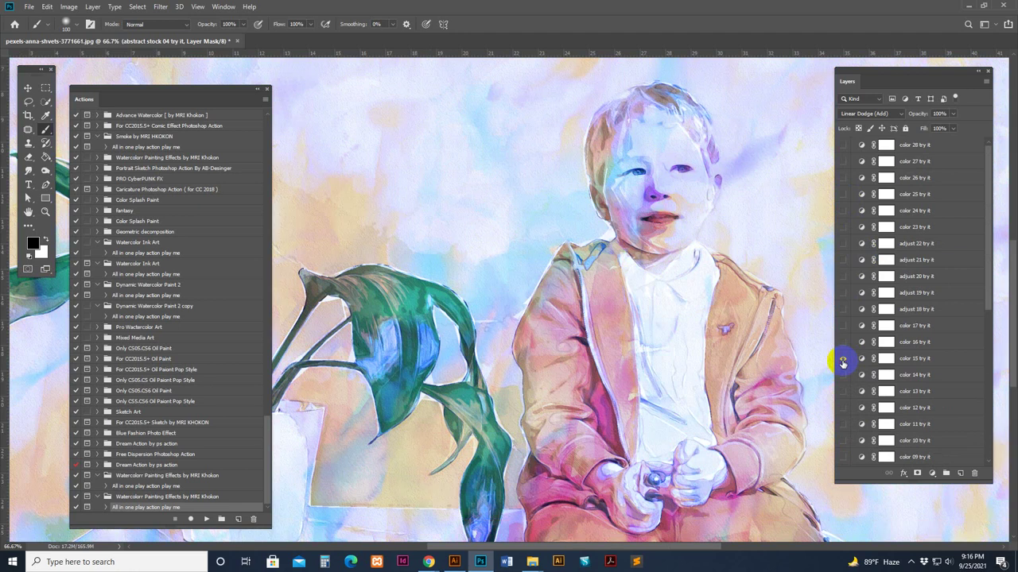
left_click_drag(730, 293, 659, 255)
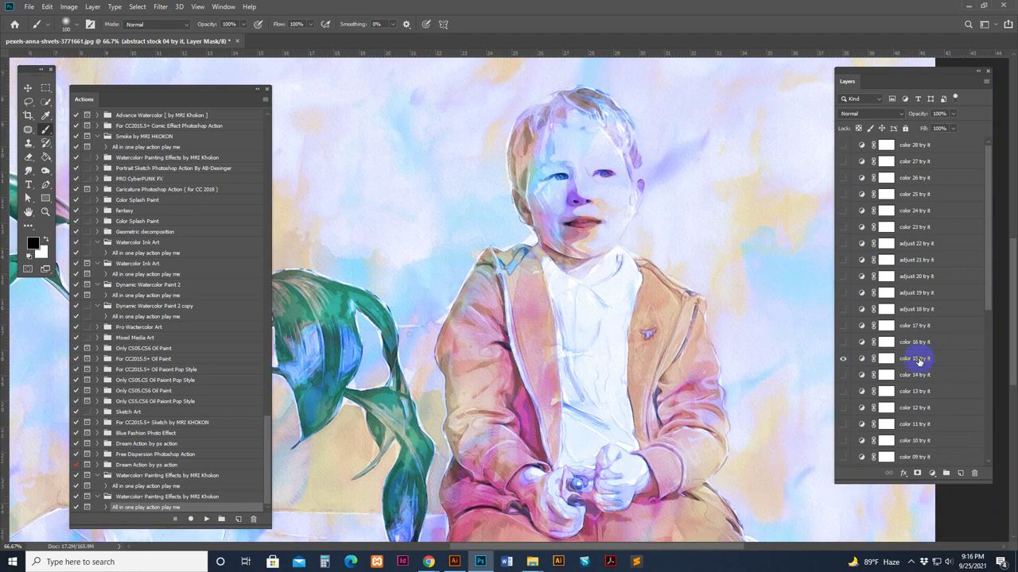
left_click(914, 359)
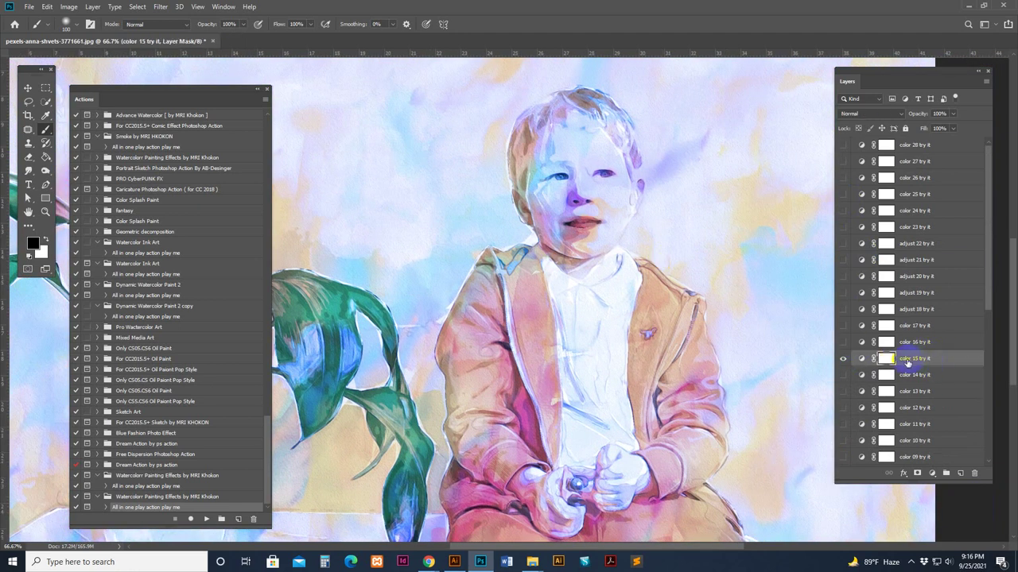
Step: Preview the color 14, color 11, color 10 and color 07 try it layers in combination with color 15
left_click(841, 377)
left_click(843, 423)
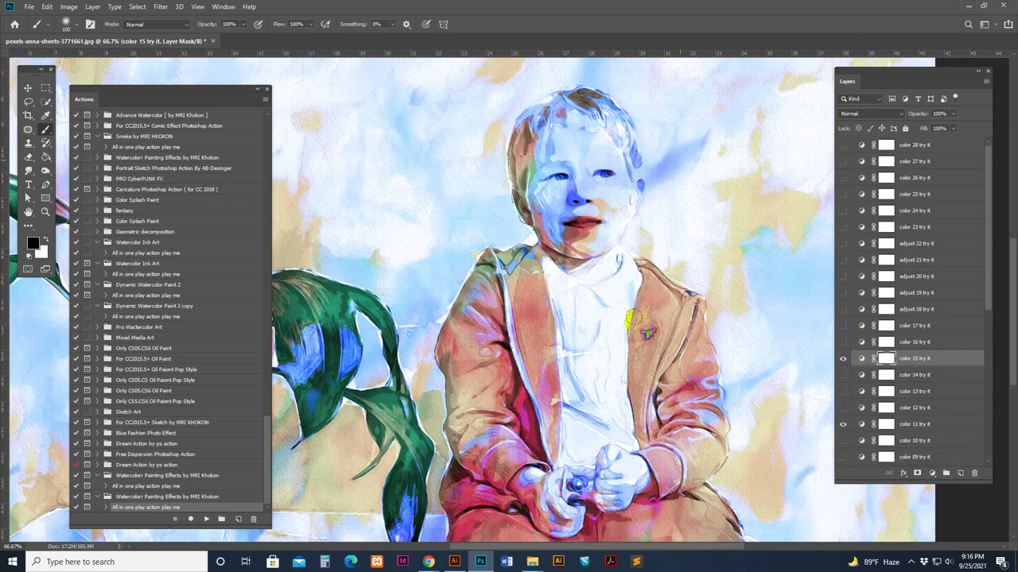
left_click(843, 426)
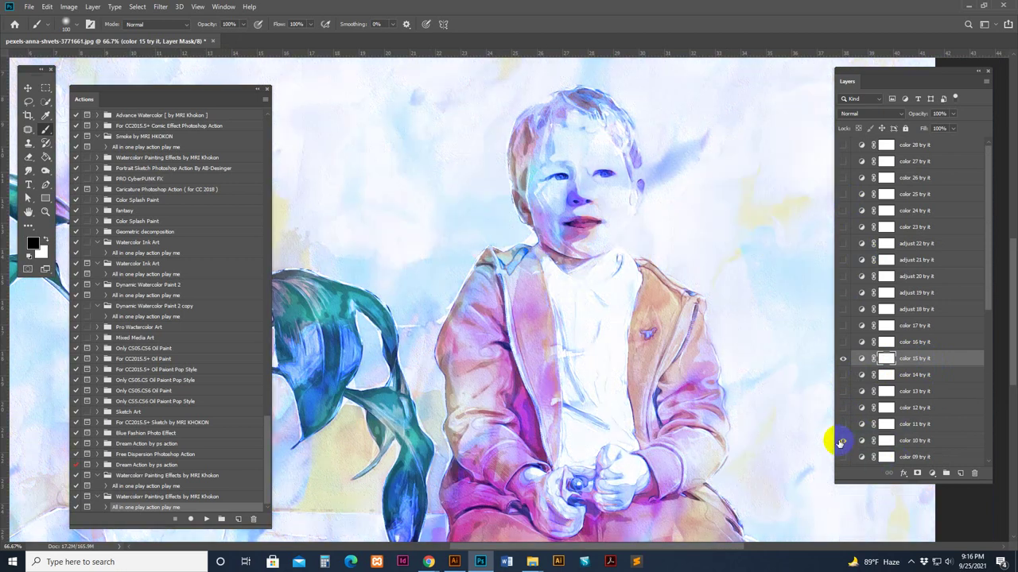
left_click(841, 442)
scroll(847, 442, "down", 1)
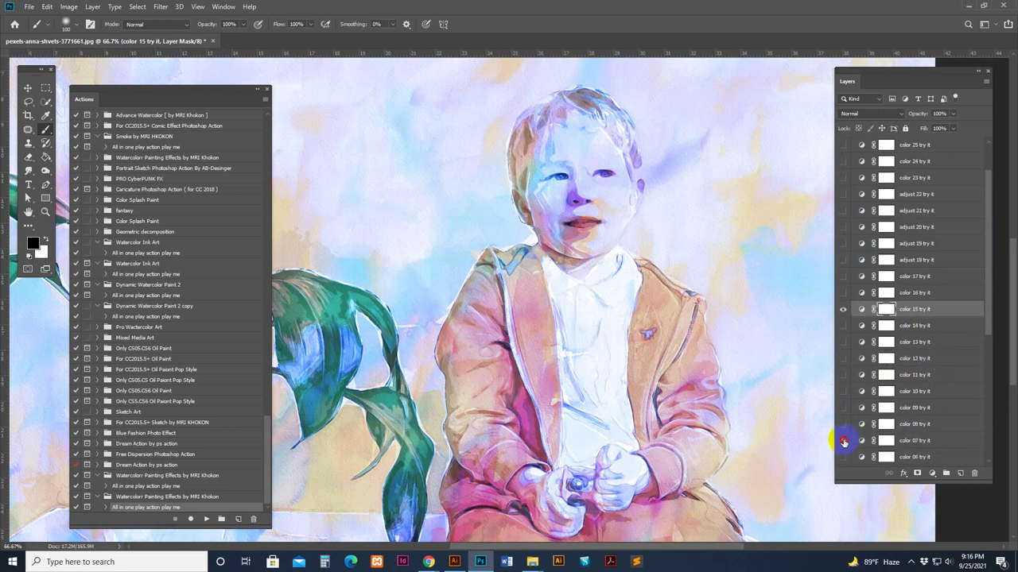
left_click(843, 441)
left_click(845, 439)
scroll(848, 438, "down", 2)
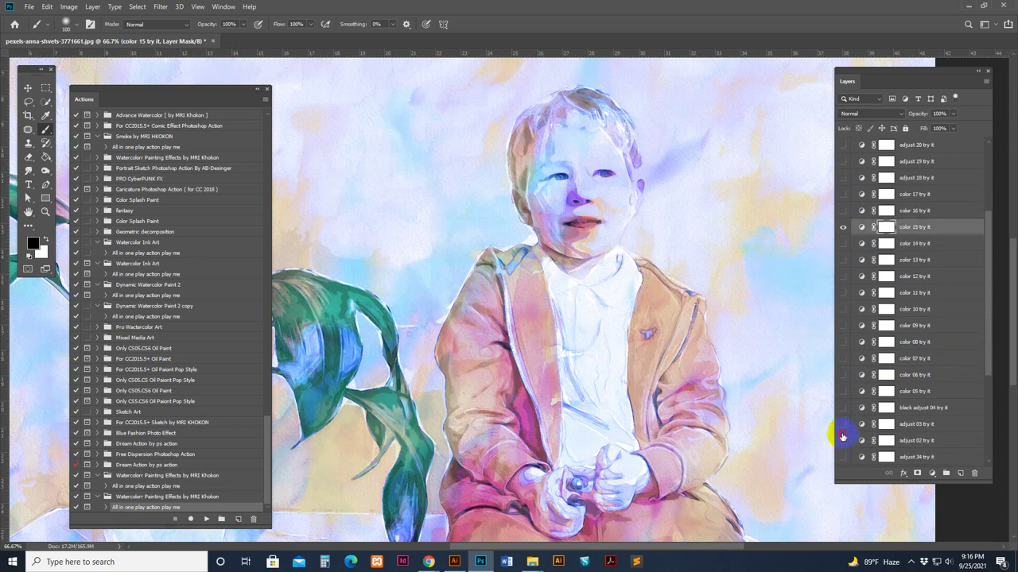